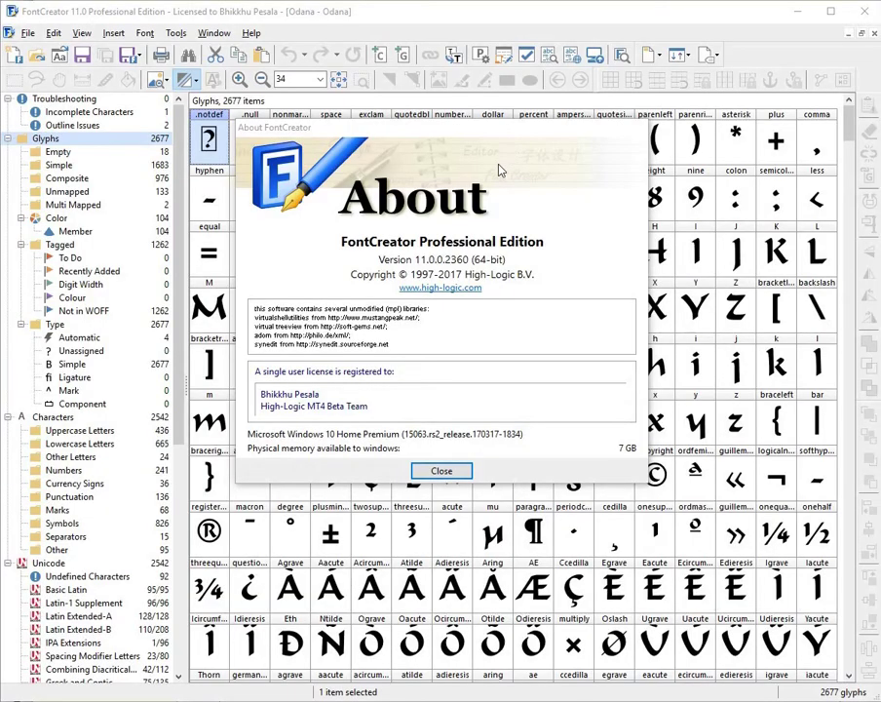
Close the About FontCreator box showing version 11.0.0.2360 (64-bit)
{"action": "left_click", "coordinate": [435, 478]}
Create a new font named CFF Font with CFF / PostScript cubic outlines
{"action": "left_click", "coordinate": [27, 33]}
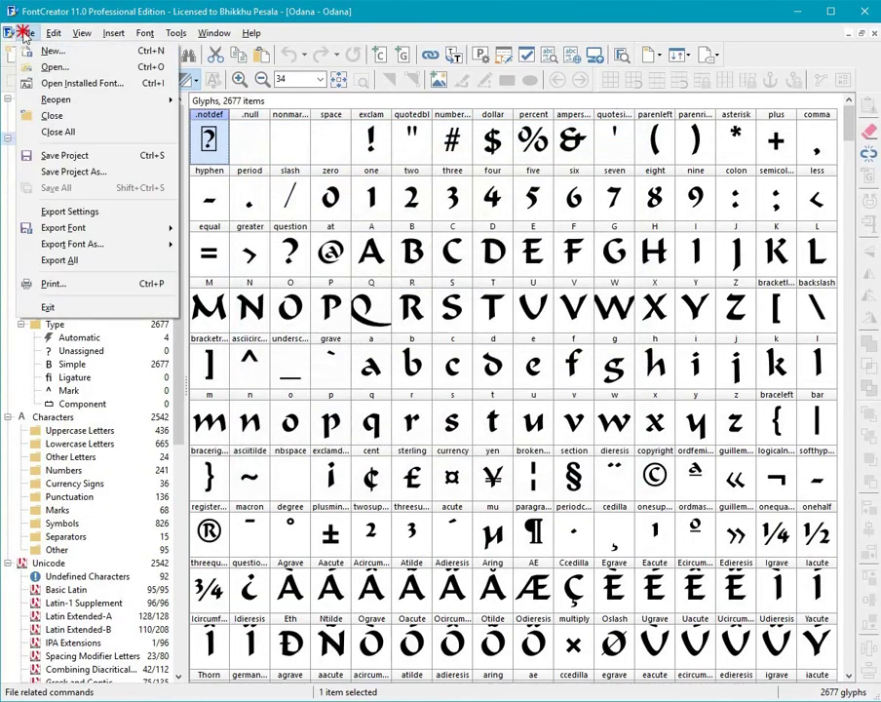
{"action": "left_click", "coordinate": [44, 55]}
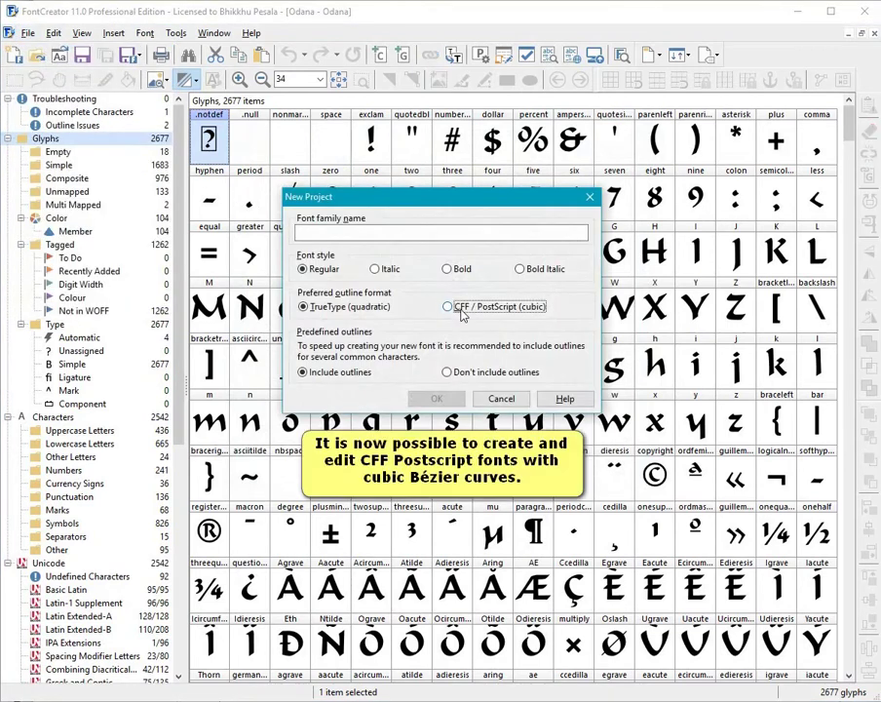
{"action": "left_click", "coordinate": [460, 308]}
{"action": "left_click", "coordinate": [330, 232]}
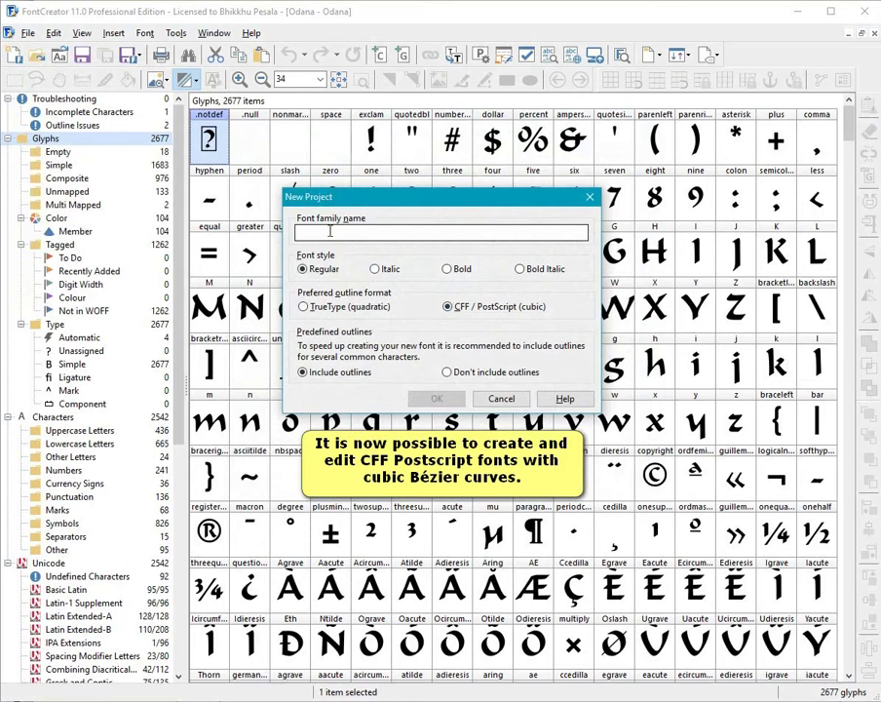
{"action": "type", "text": "CF"}
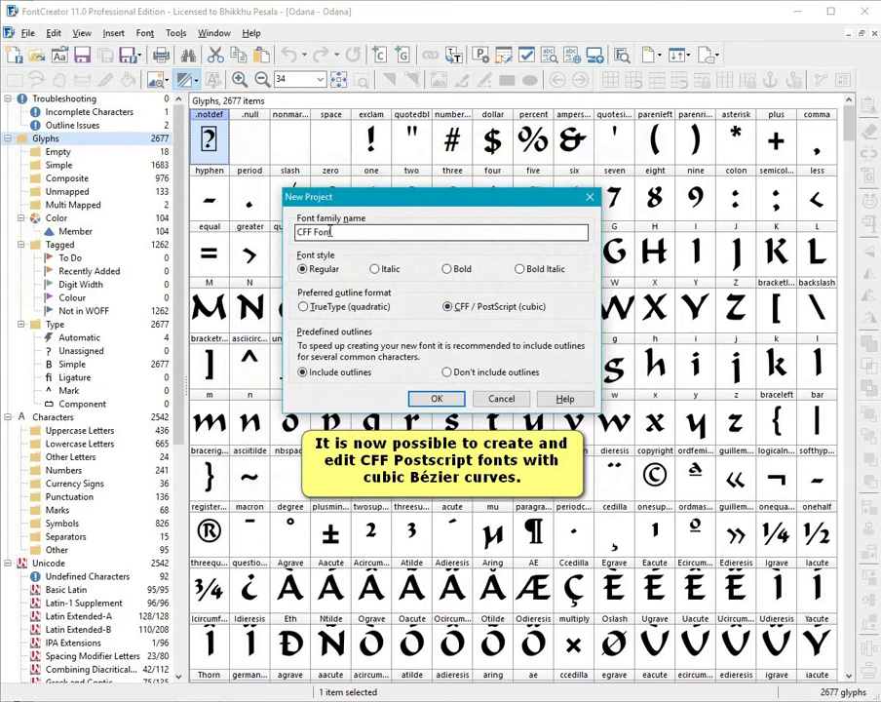
{"action": "type", "text": "F Font"}
{"action": "left_click", "coordinate": [436, 399]}
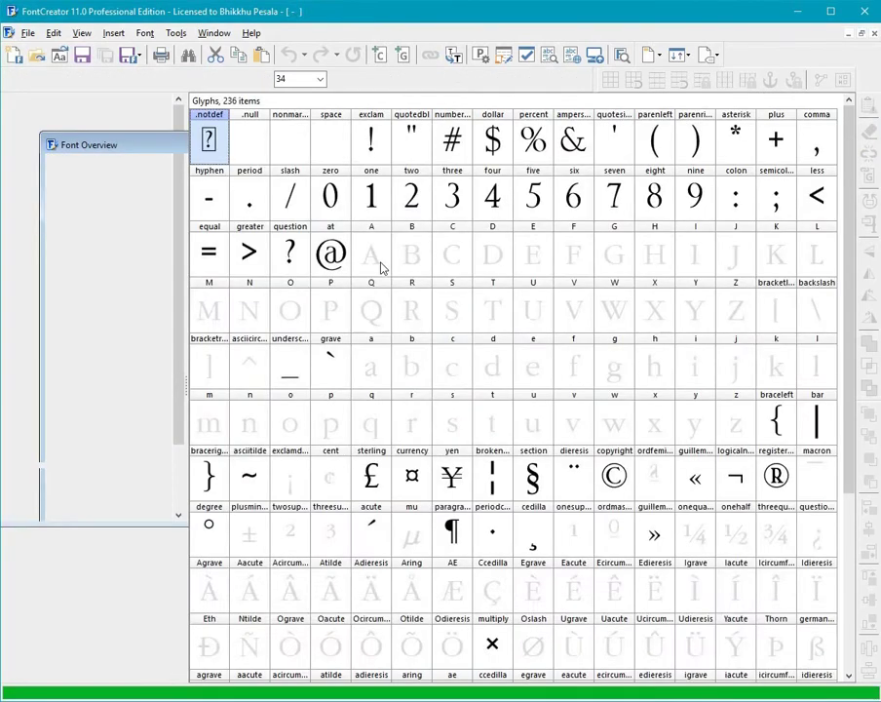
Confirm the font properties use 1000 units per em, closing without changes
{"action": "left_click", "coordinate": [144, 32]}
{"action": "key", "text": "Escape"}
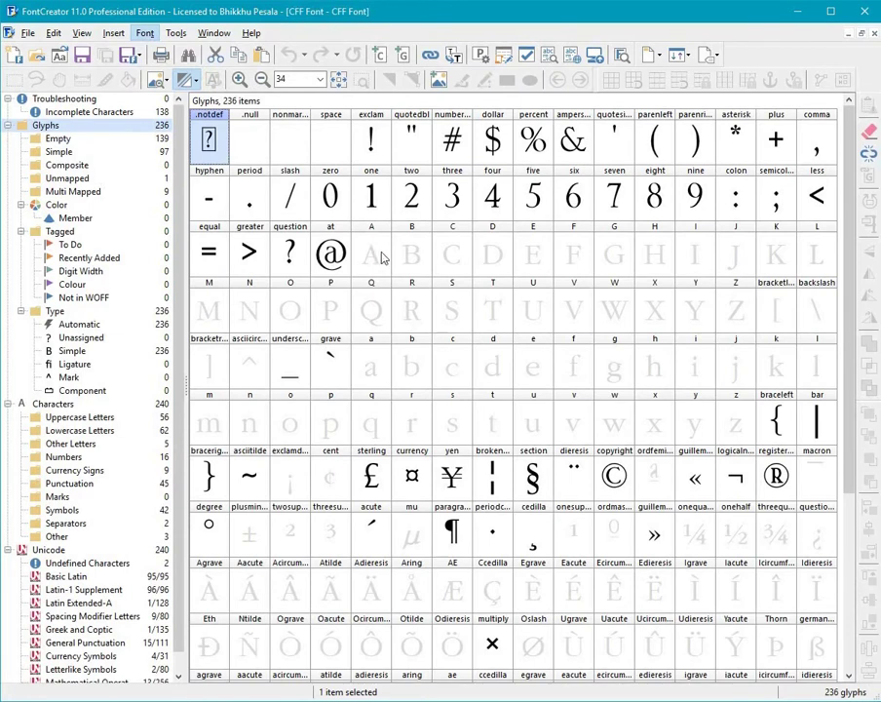
{"action": "left_click", "coordinate": [419, 205]}
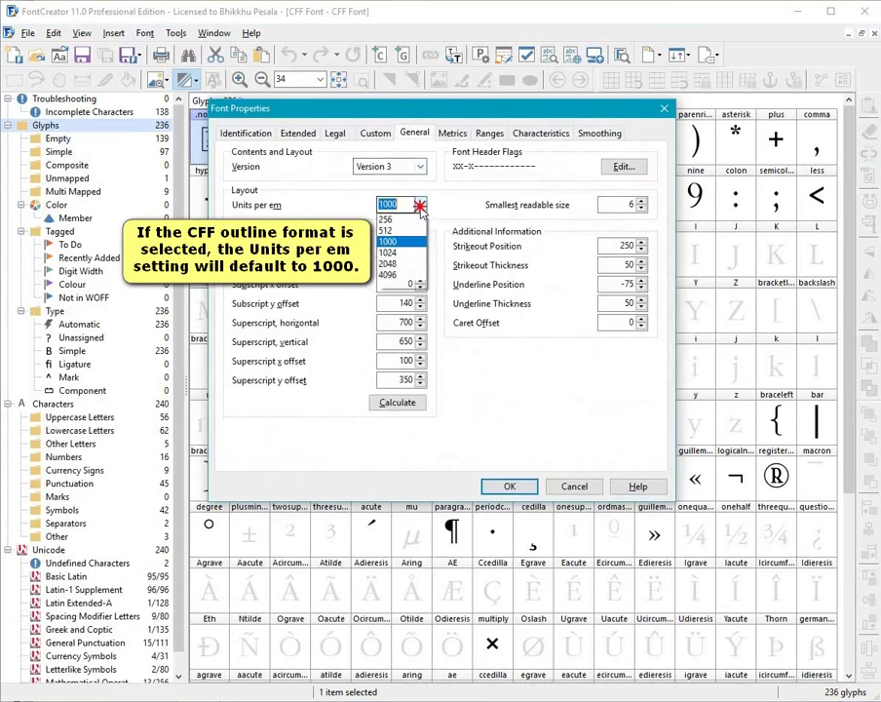
{"action": "left_click", "coordinate": [420, 208]}
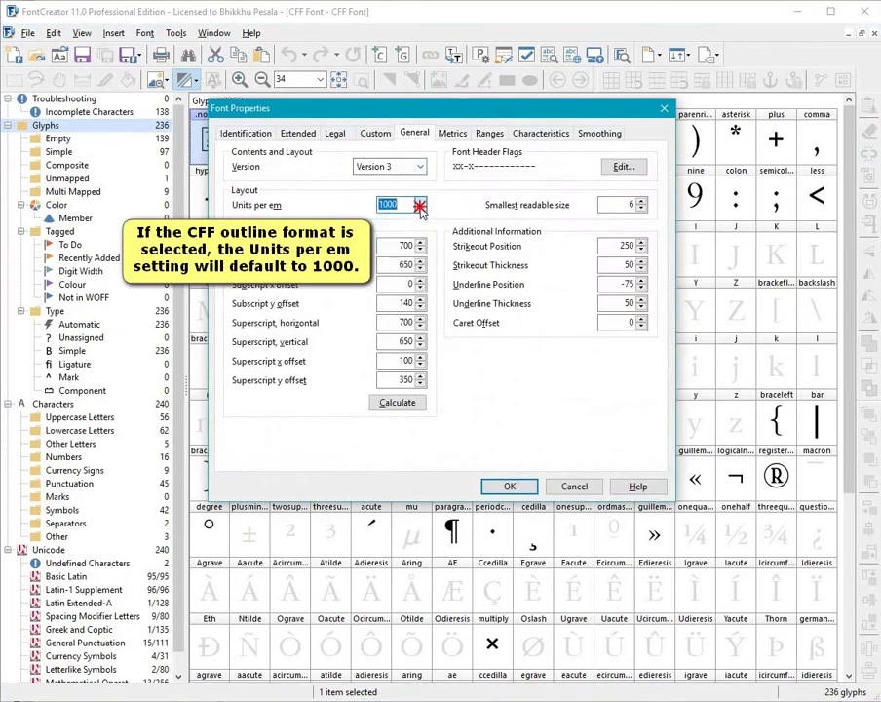
{"action": "left_click", "coordinate": [571, 486]}
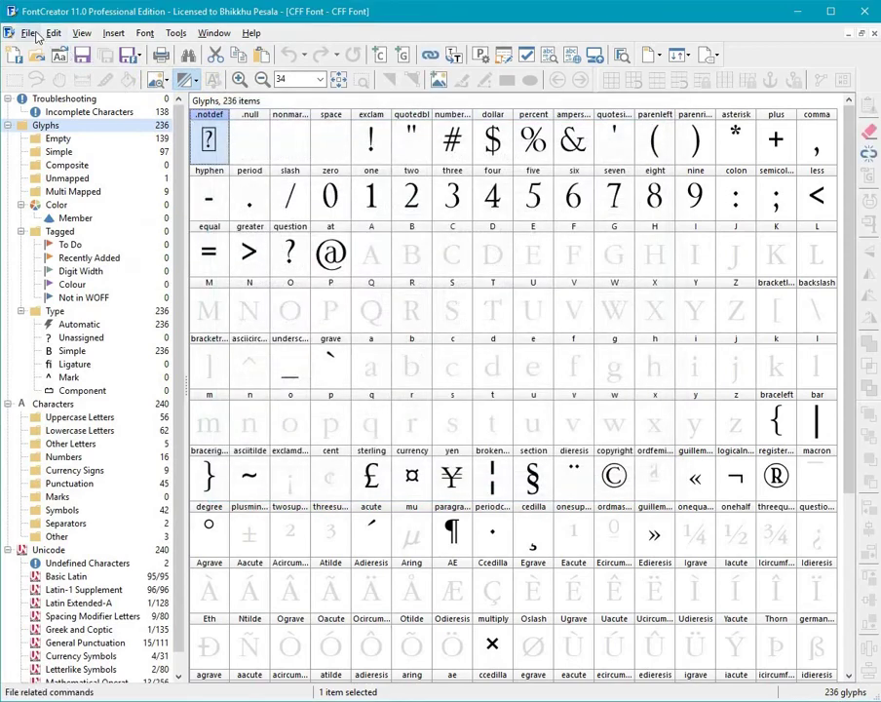
Review the export settings, keeping CFF (PostScript) as the outline format
{"action": "left_click", "coordinate": [32, 33]}
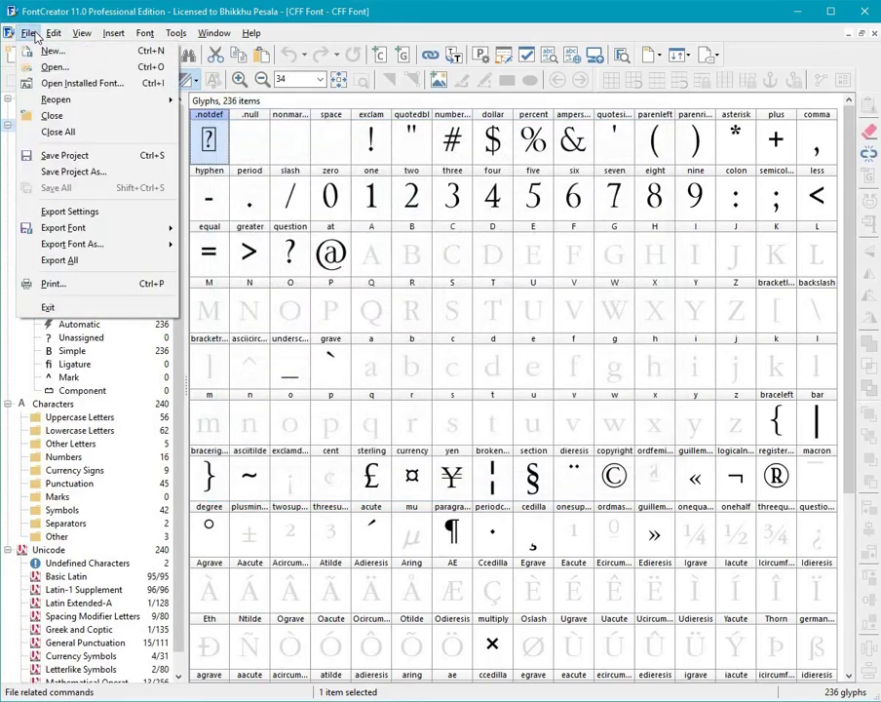
{"action": "left_click", "coordinate": [68, 211]}
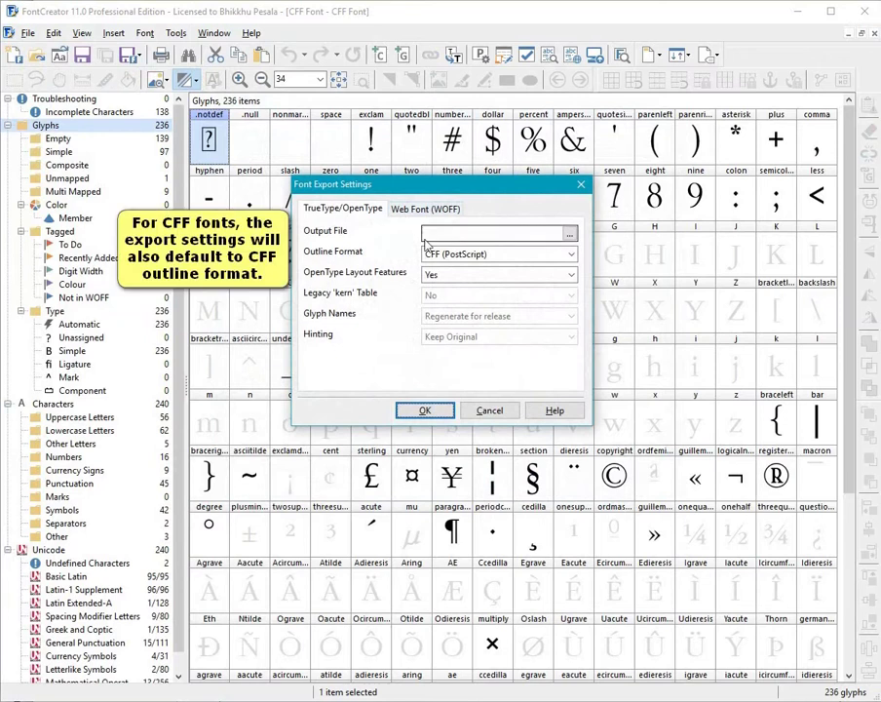
{"action": "left_click", "coordinate": [439, 255]}
{"action": "left_click", "coordinate": [453, 280]}
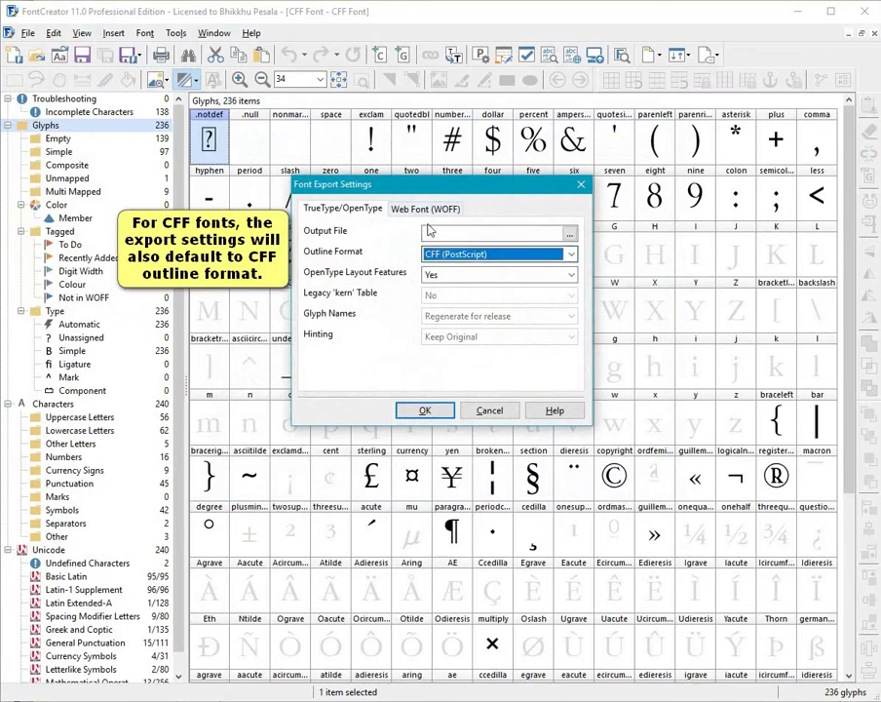
{"action": "left_click", "coordinate": [424, 208]}
{"action": "left_click", "coordinate": [353, 210]}
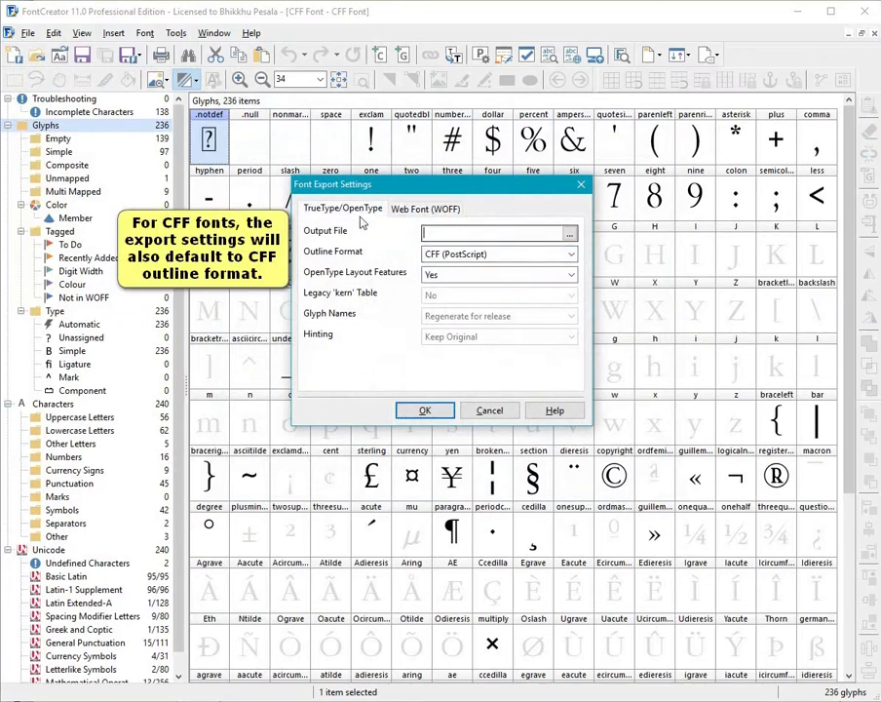
{"action": "left_click", "coordinate": [424, 411]}
Create a new font named Truetype Font with TrueType quadratic outlines
{"action": "left_click", "coordinate": [28, 32]}
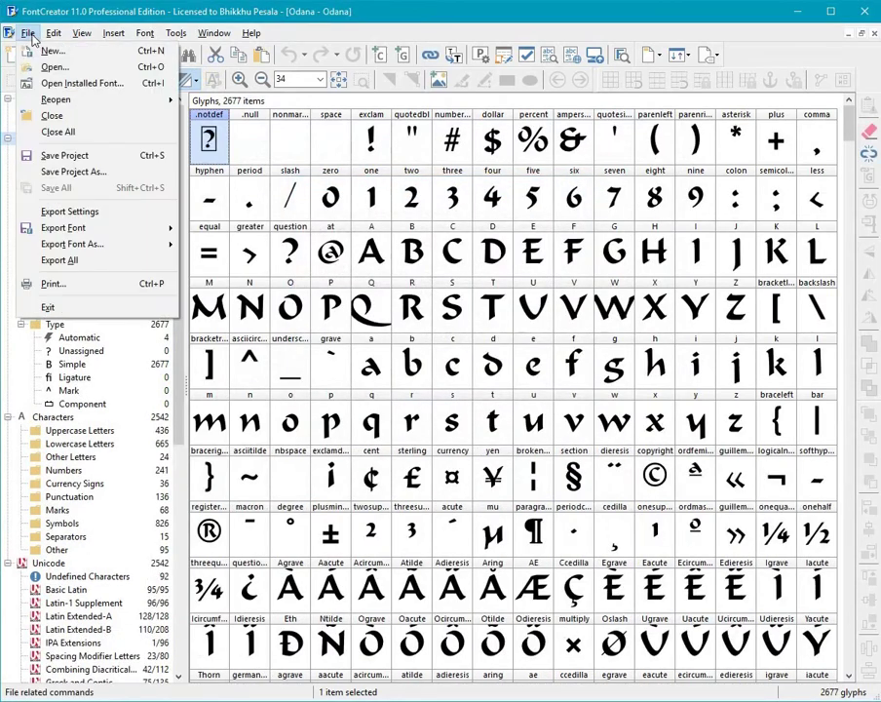
{"action": "left_click", "coordinate": [34, 51]}
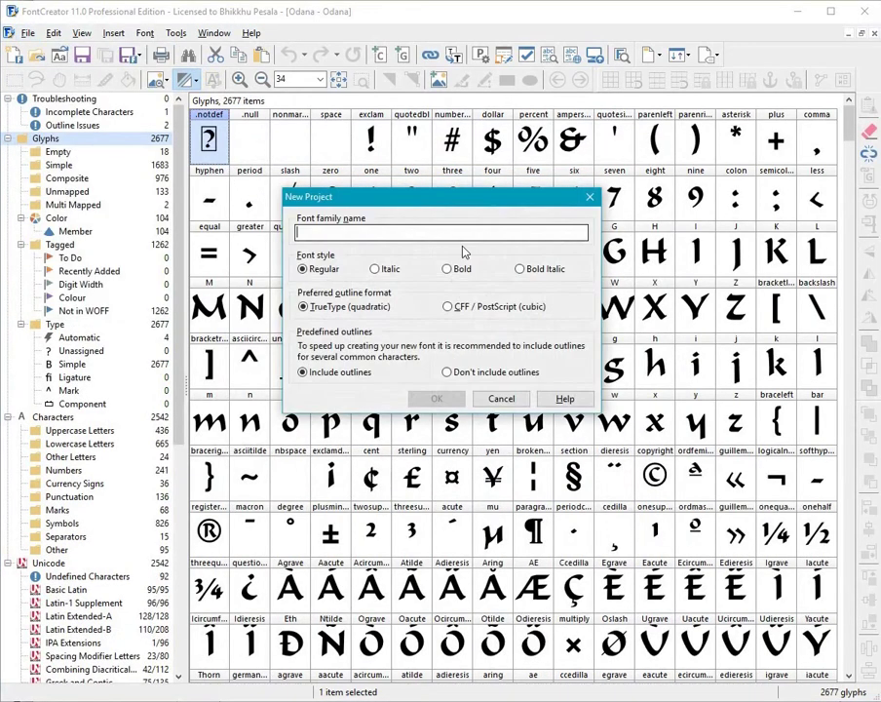
{"action": "type", "text": "Truetype Font"}
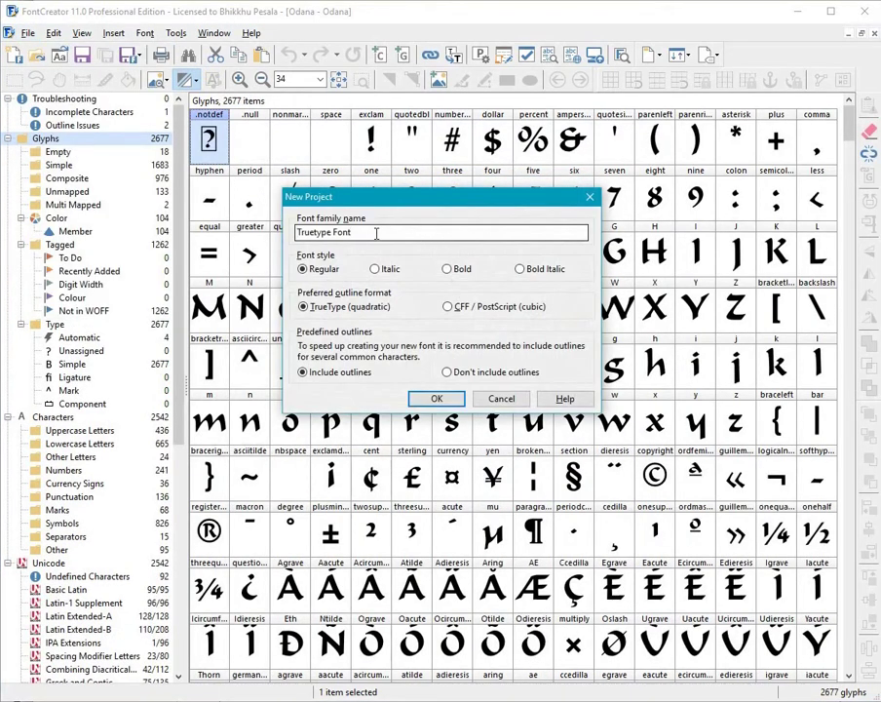
{"action": "left_click", "coordinate": [434, 395]}
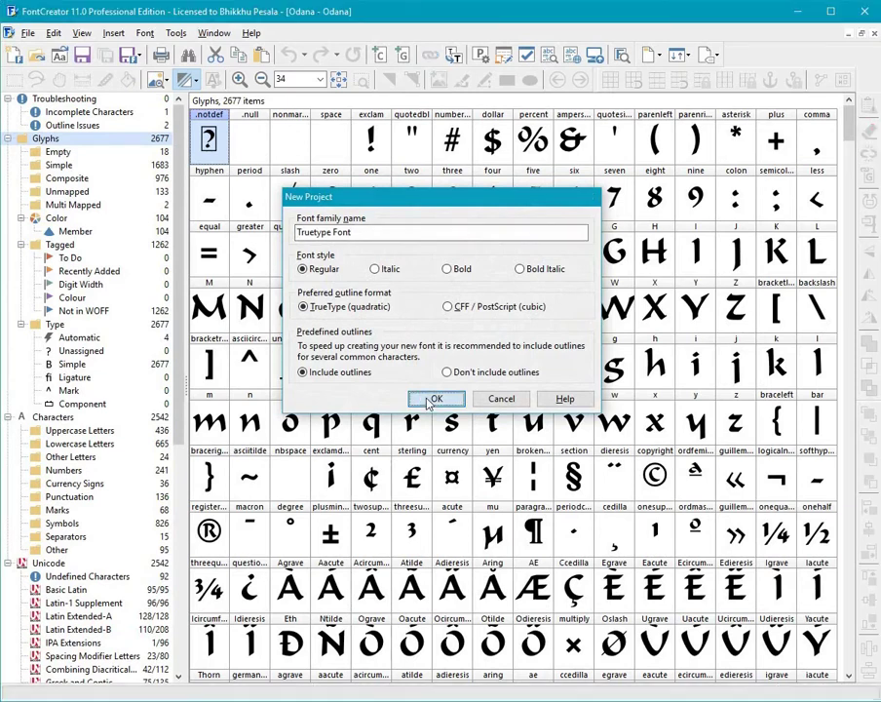
Keep 2048 units per em in the new font's properties
{"action": "left_click", "coordinate": [145, 33]}
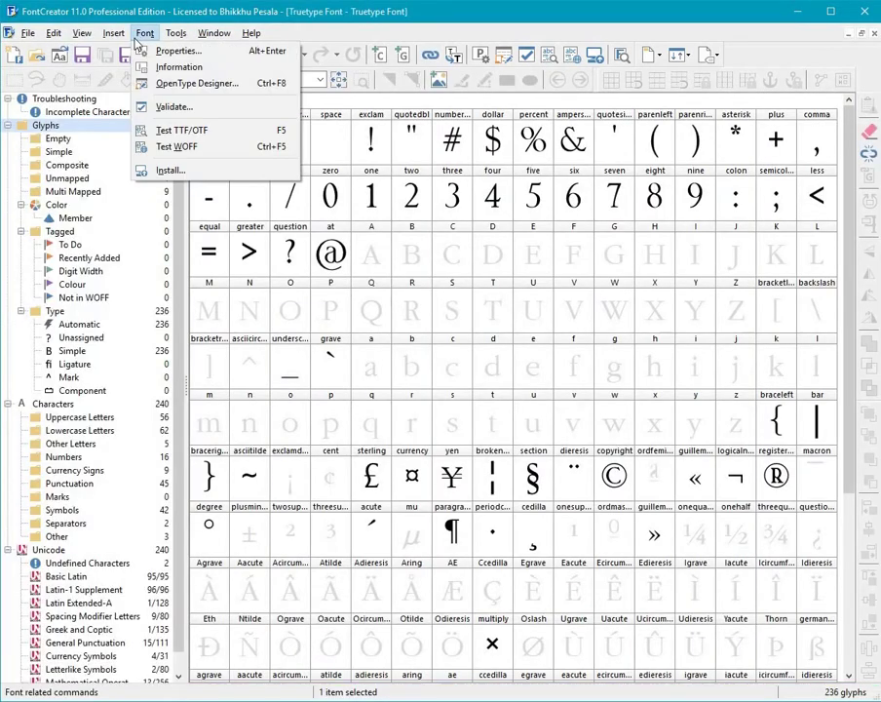
{"action": "left_click", "coordinate": [146, 53]}
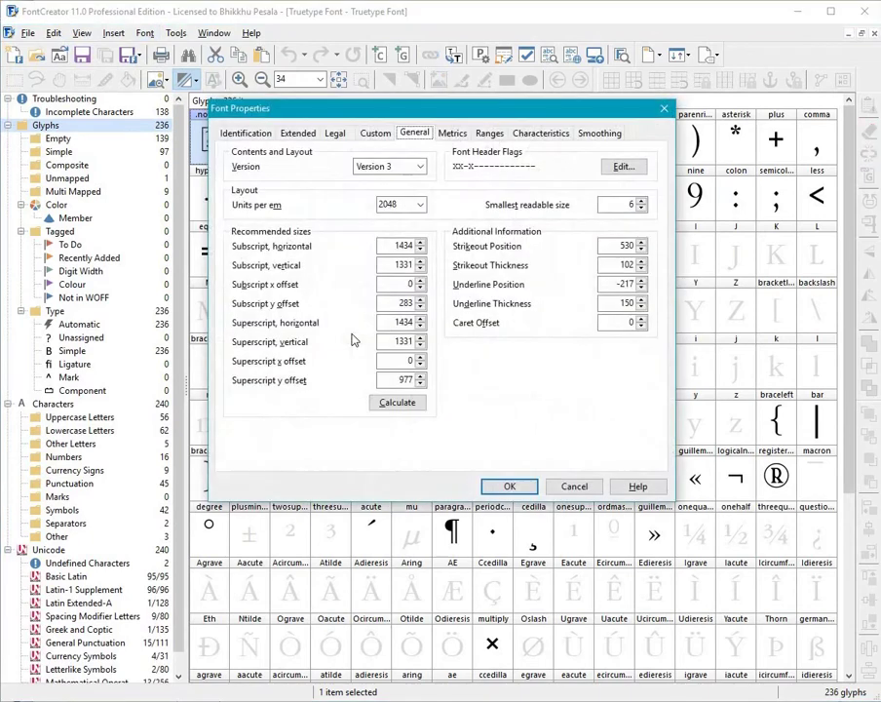
{"action": "left_click", "coordinate": [421, 206]}
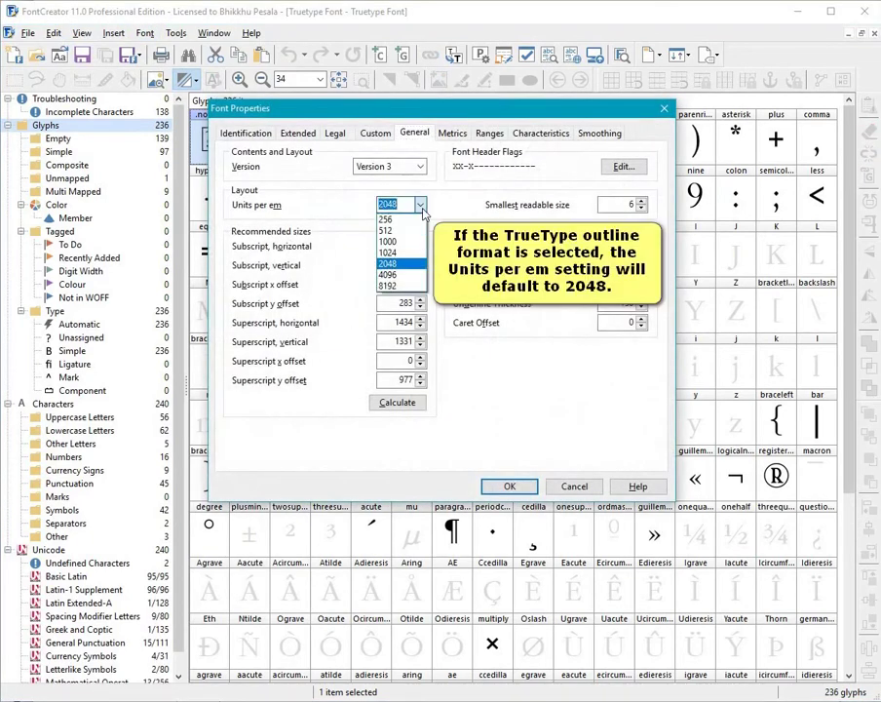
{"action": "left_click", "coordinate": [417, 205]}
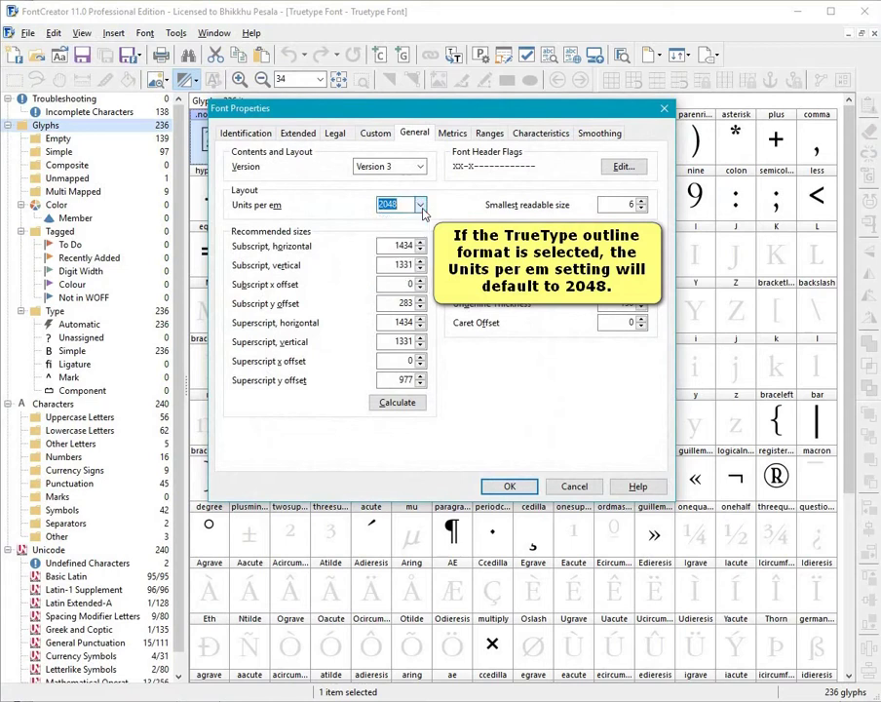
{"action": "left_click", "coordinate": [501, 484]}
Accept the export settings with TrueType kept as the outline format
{"action": "left_click", "coordinate": [31, 34]}
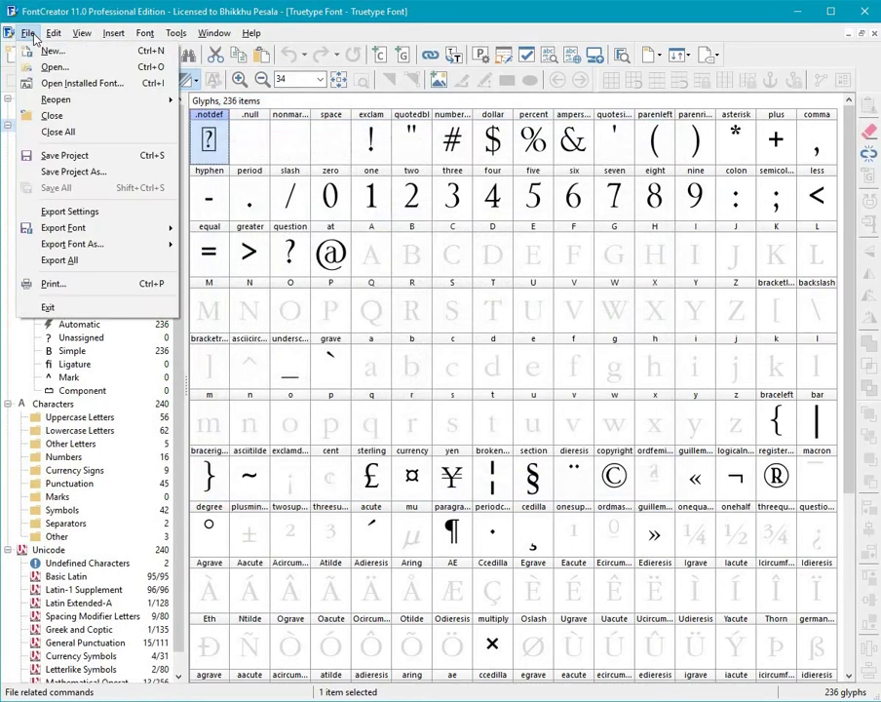
{"action": "left_click", "coordinate": [84, 214]}
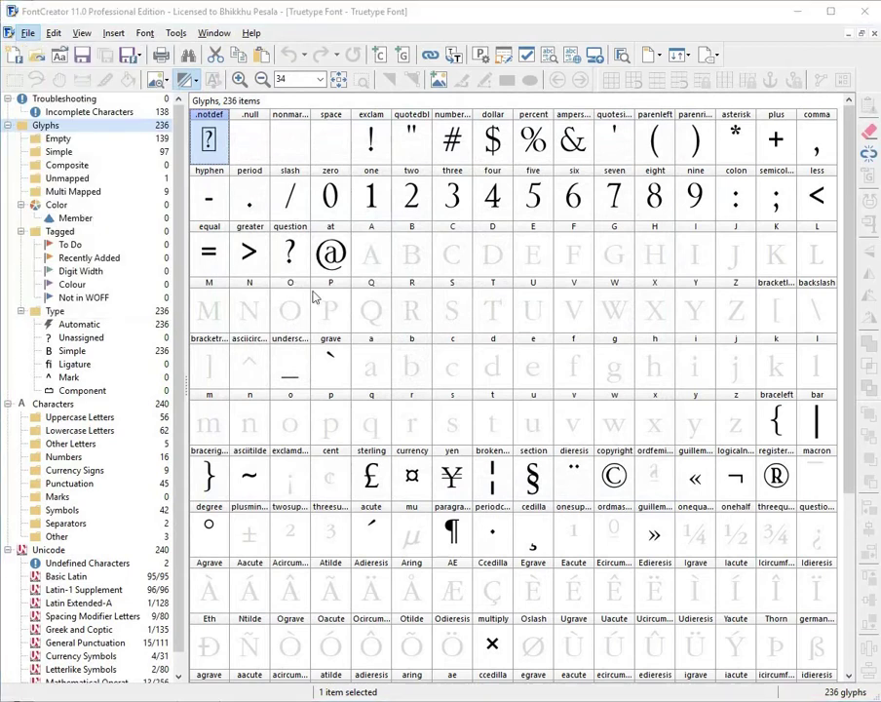
{"action": "left_click", "coordinate": [470, 260]}
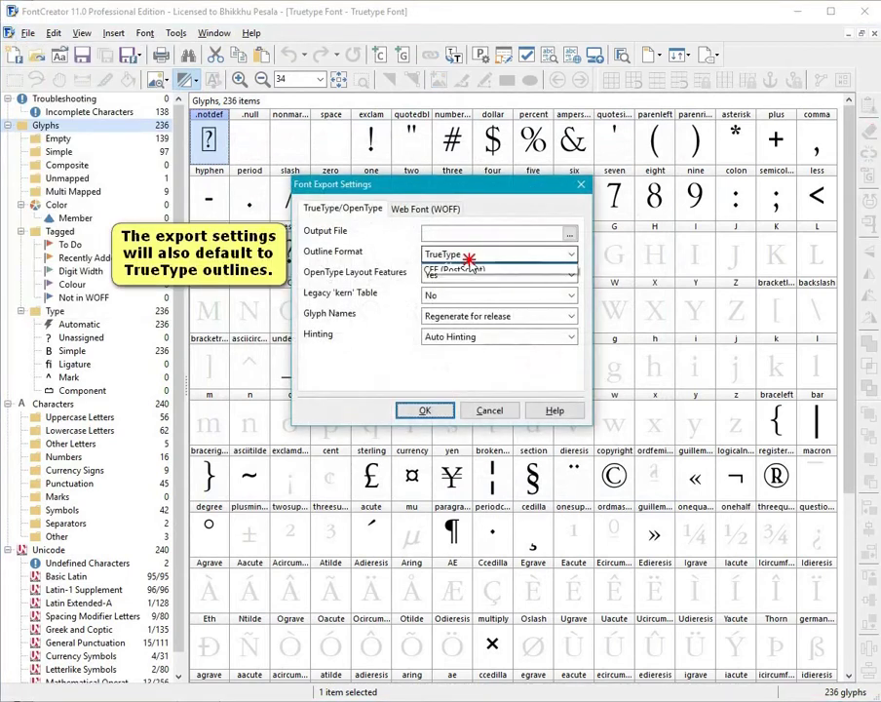
{"action": "left_click", "coordinate": [468, 263]}
{"action": "left_click", "coordinate": [429, 209]}
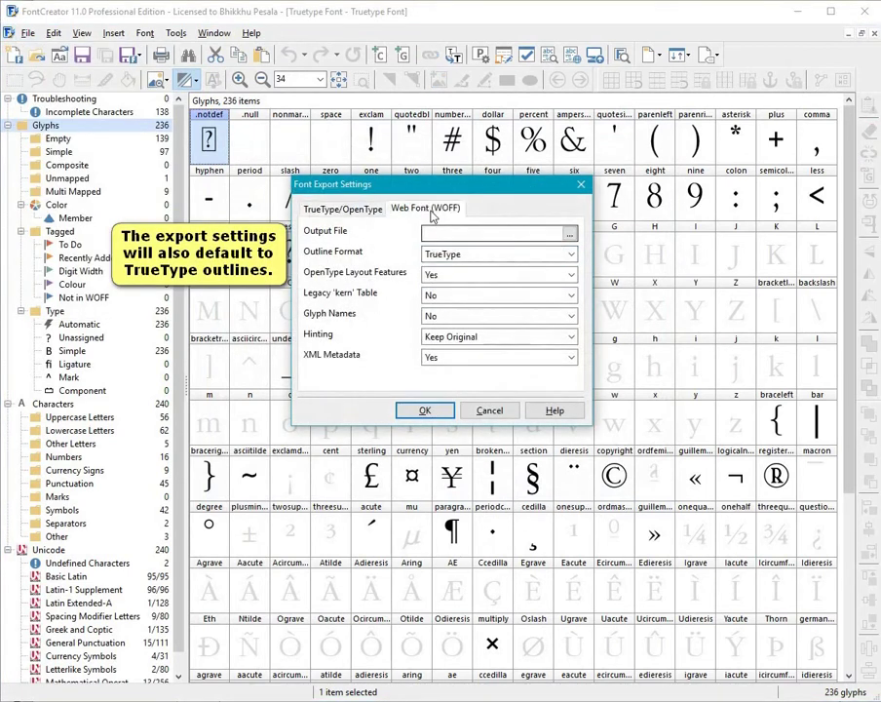
{"action": "left_click", "coordinate": [339, 209]}
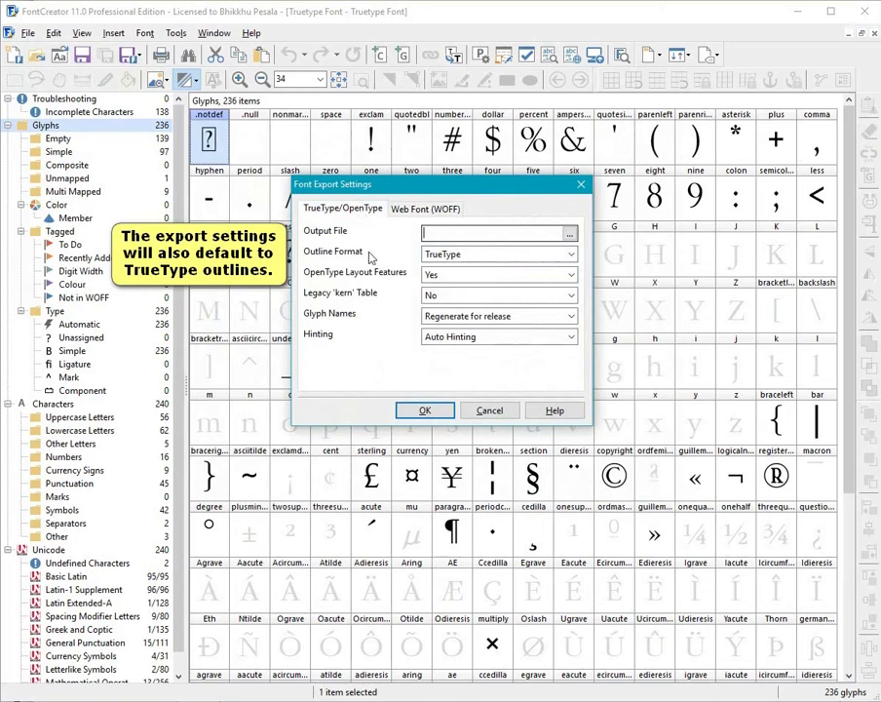
{"action": "left_click", "coordinate": [427, 410]}
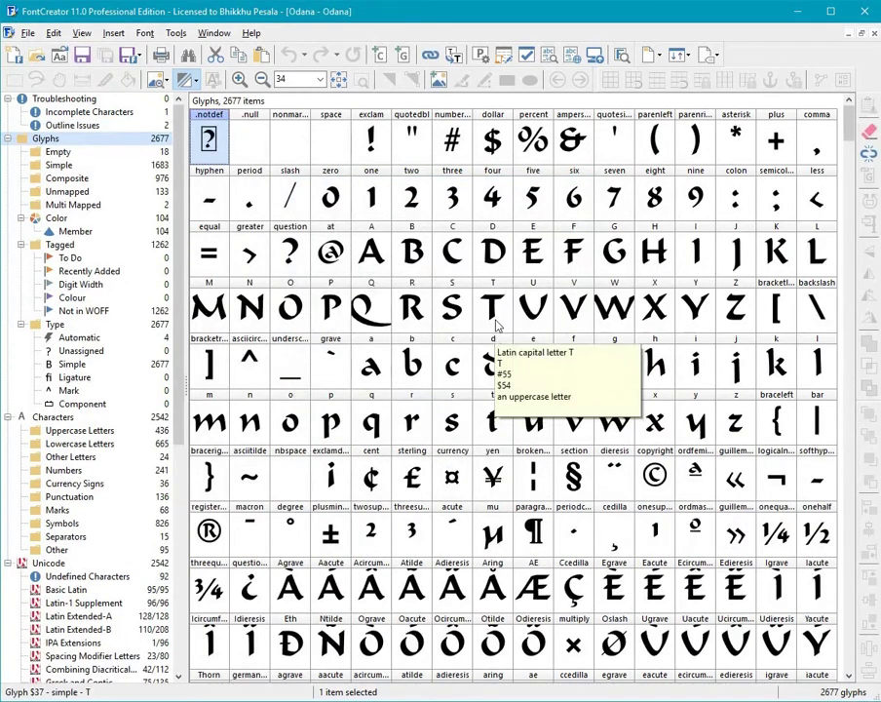
Open glyph D, convert its inner counter to cubic, then undo the conversion
{"action": "double_click", "coordinate": [495, 255]}
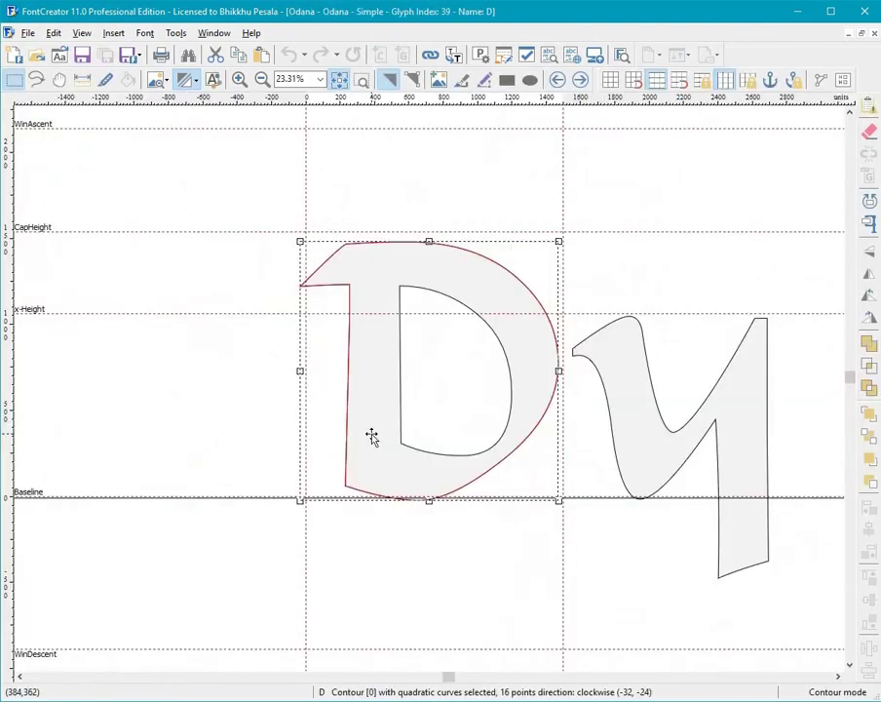
{"action": "left_click", "coordinate": [446, 393]}
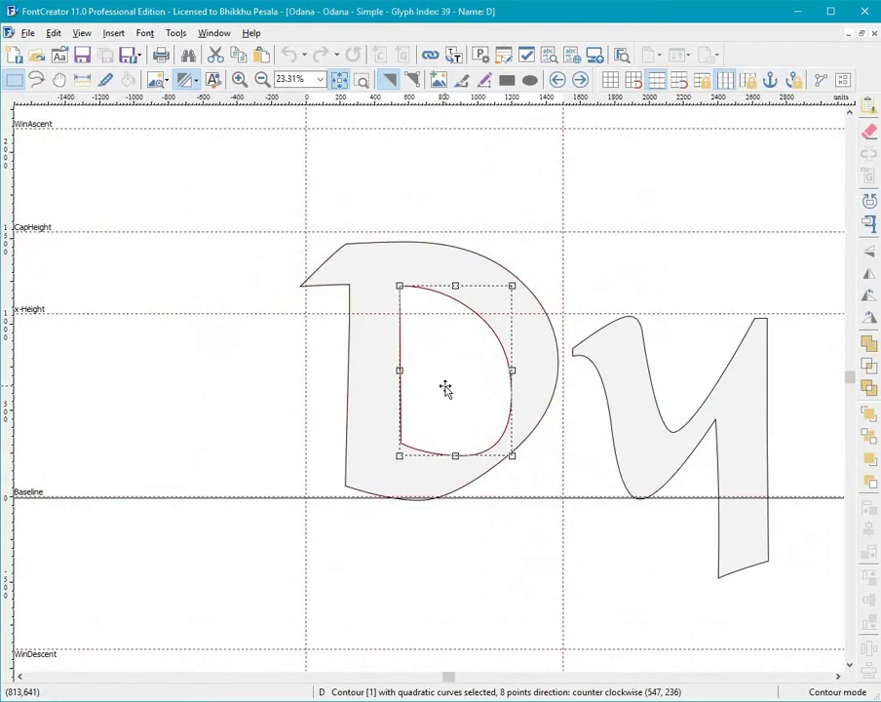
{"action": "right_click", "coordinate": [446, 389]}
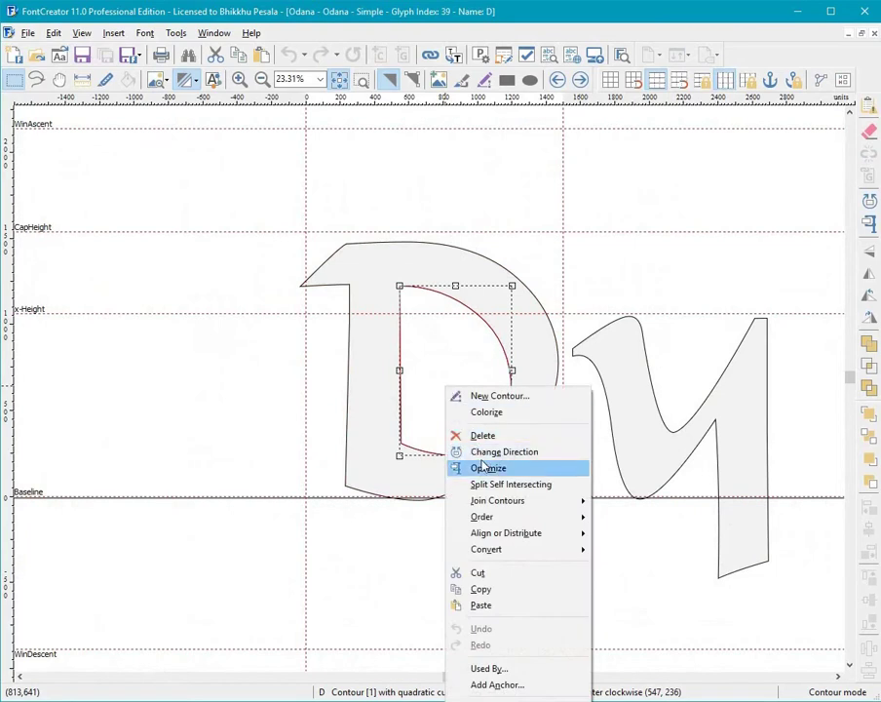
{"action": "mouse_move", "coordinate": [562, 549]}
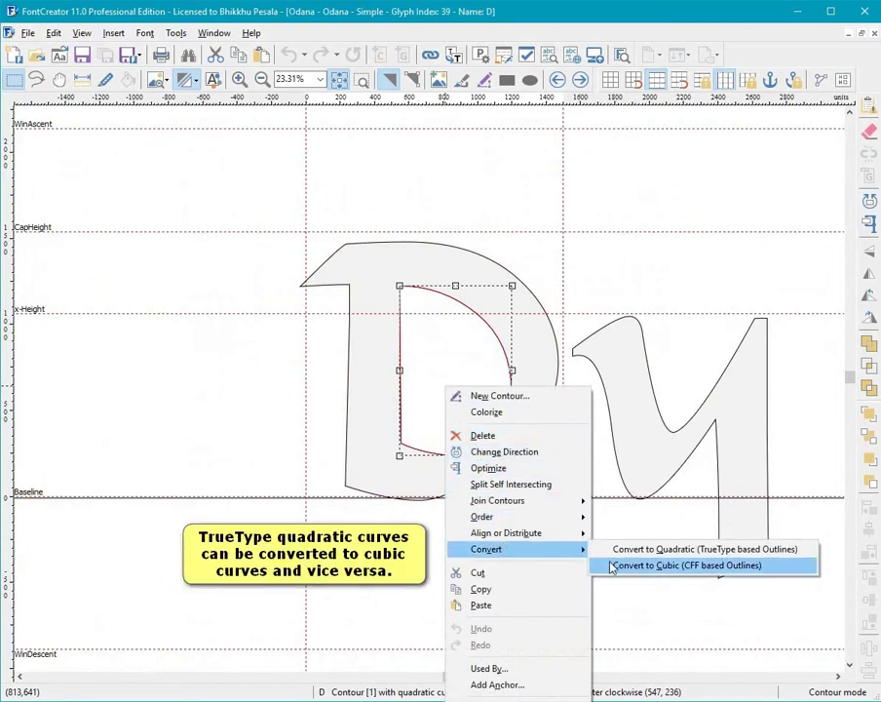
{"action": "left_click", "coordinate": [611, 566]}
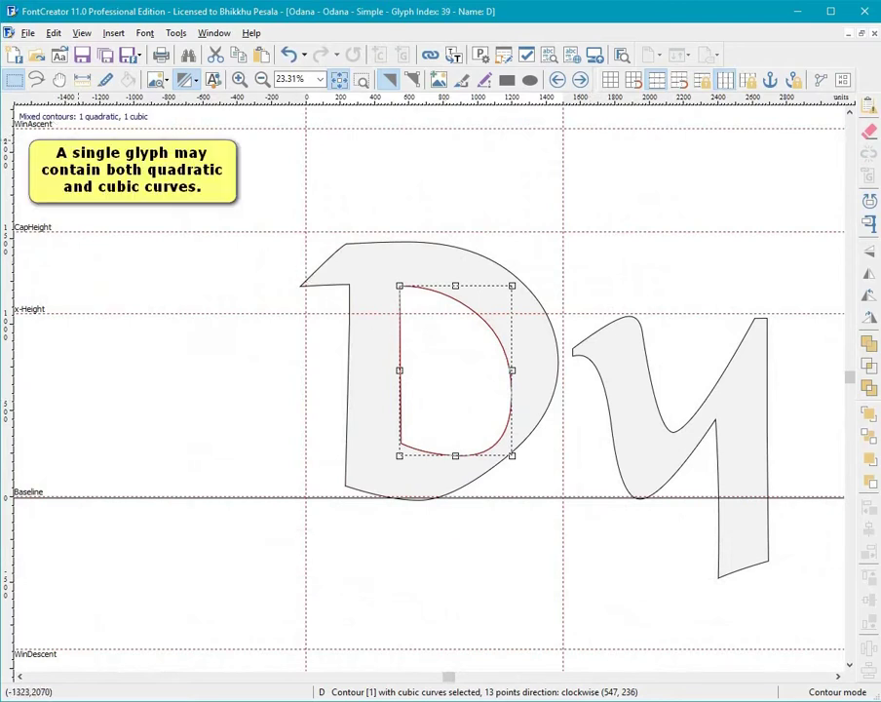
{"action": "left_click", "coordinate": [295, 56]}
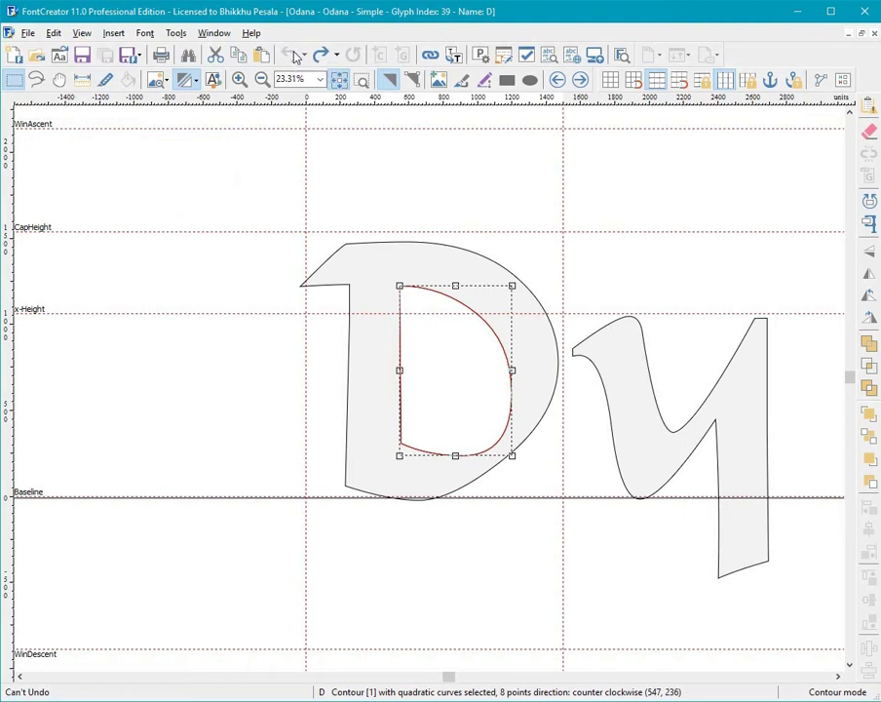
Try solid and 40% fills, settle on 5% opacity, and show connection lines
{"action": "left_click", "coordinate": [226, 137]}
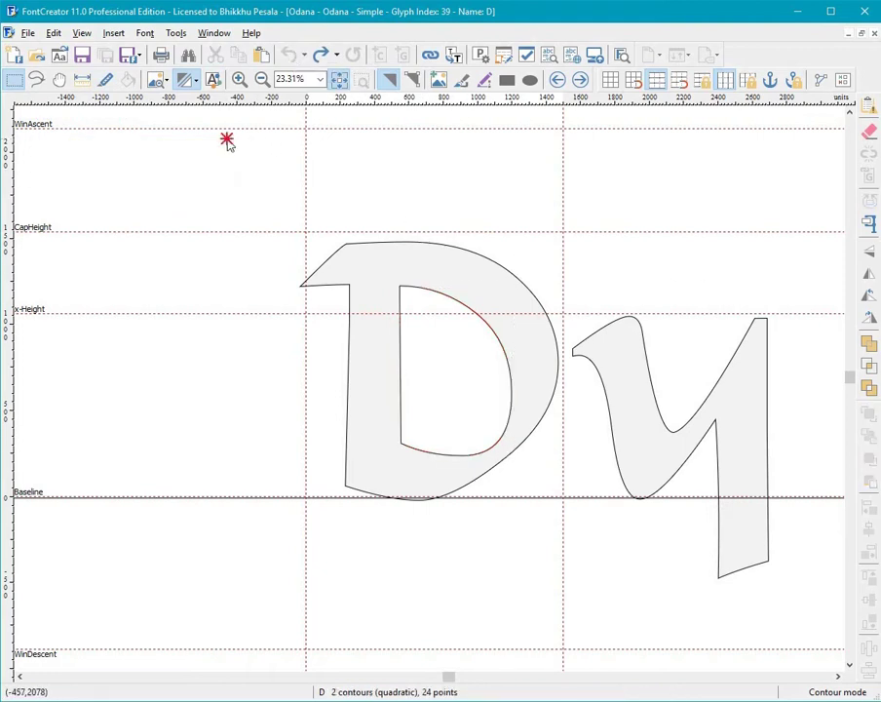
{"action": "left_click", "coordinate": [192, 83]}
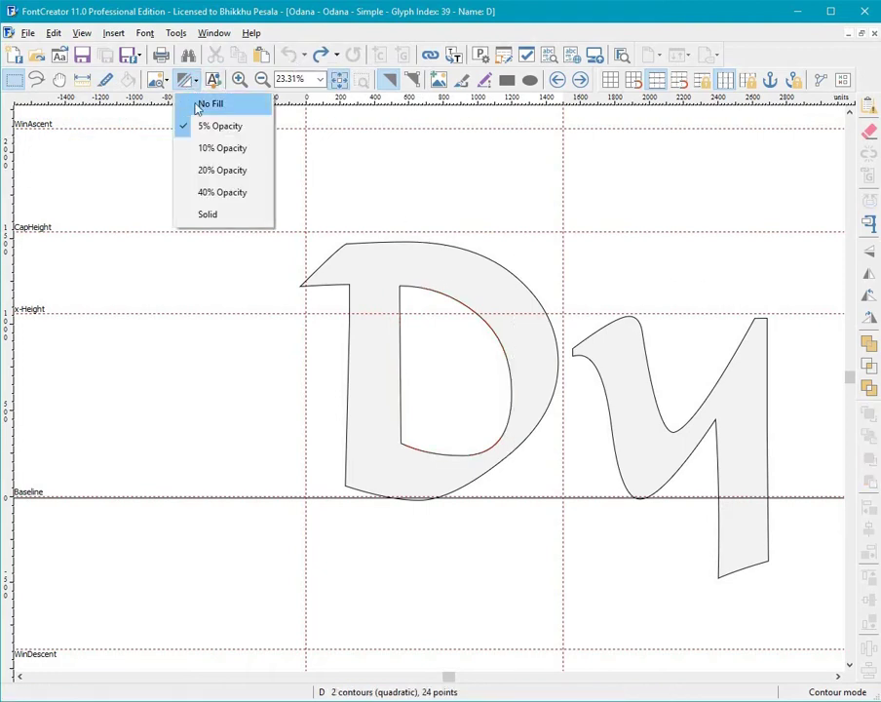
{"action": "left_click", "coordinate": [208, 213]}
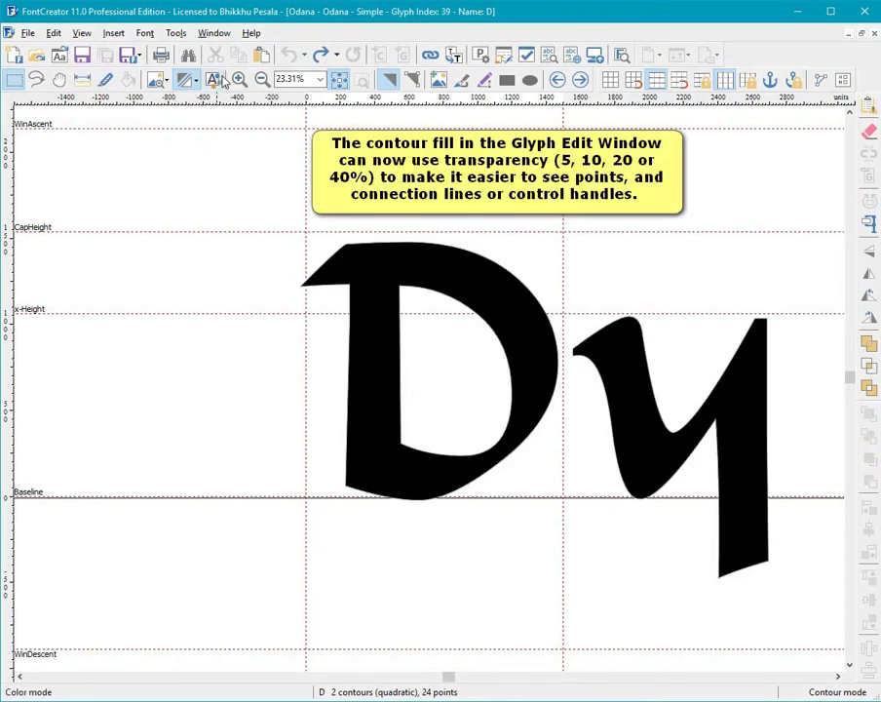
{"action": "left_click", "coordinate": [194, 82]}
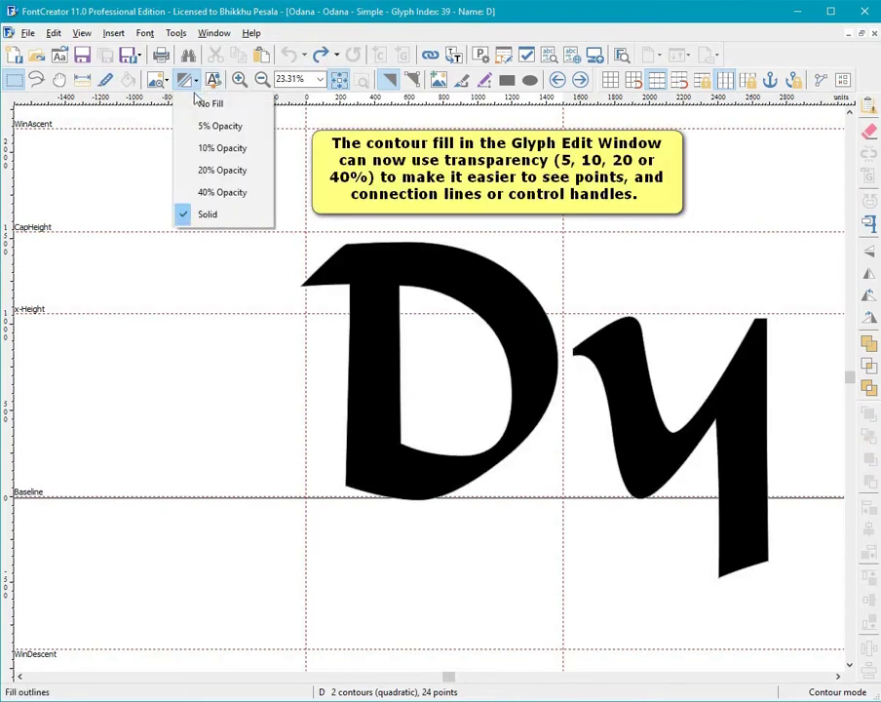
{"action": "left_click", "coordinate": [221, 191]}
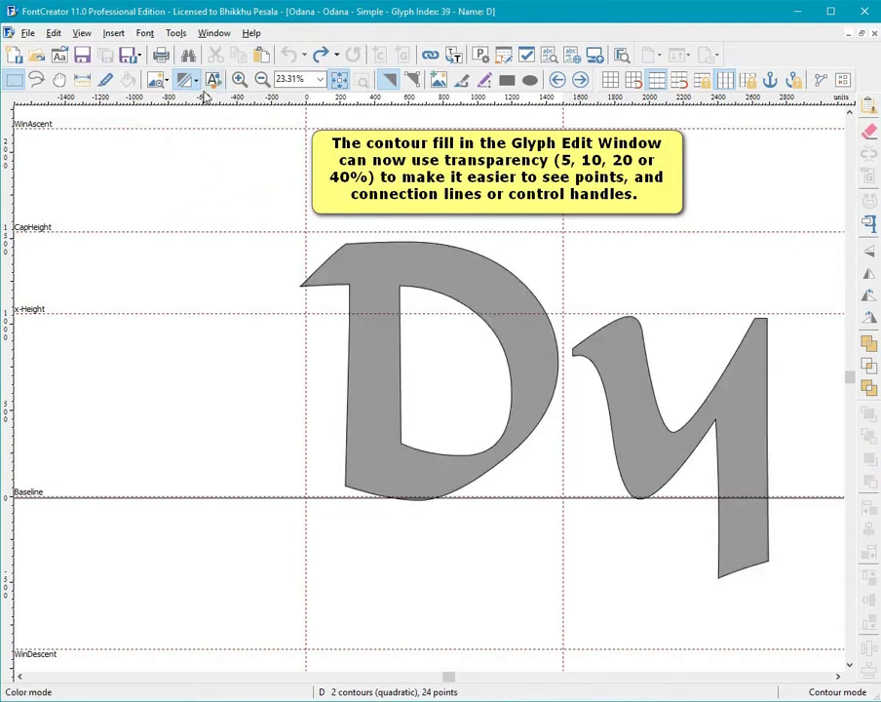
{"action": "left_click", "coordinate": [194, 82]}
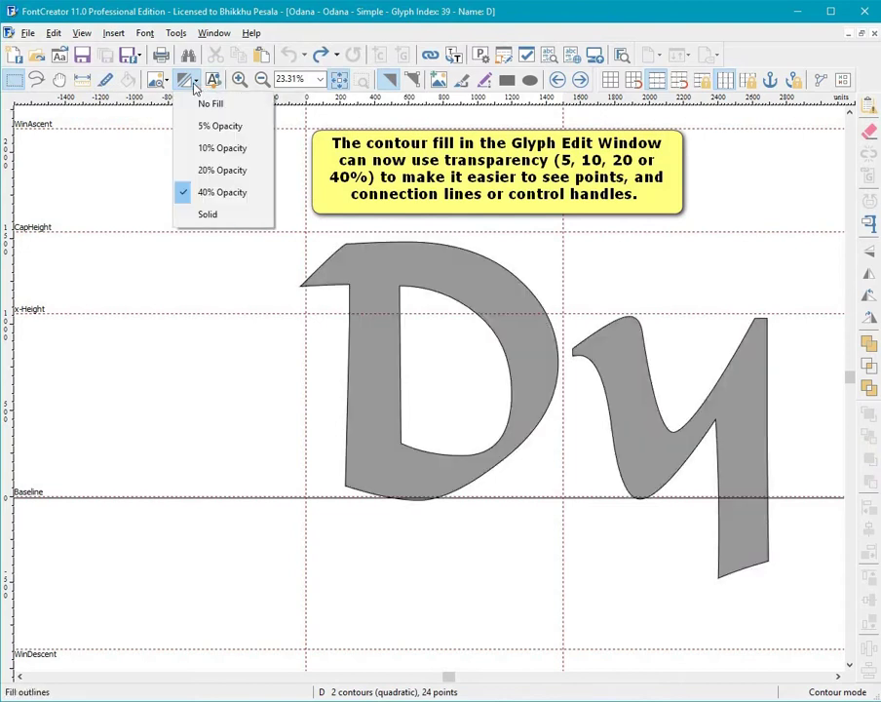
{"action": "left_click", "coordinate": [216, 127]}
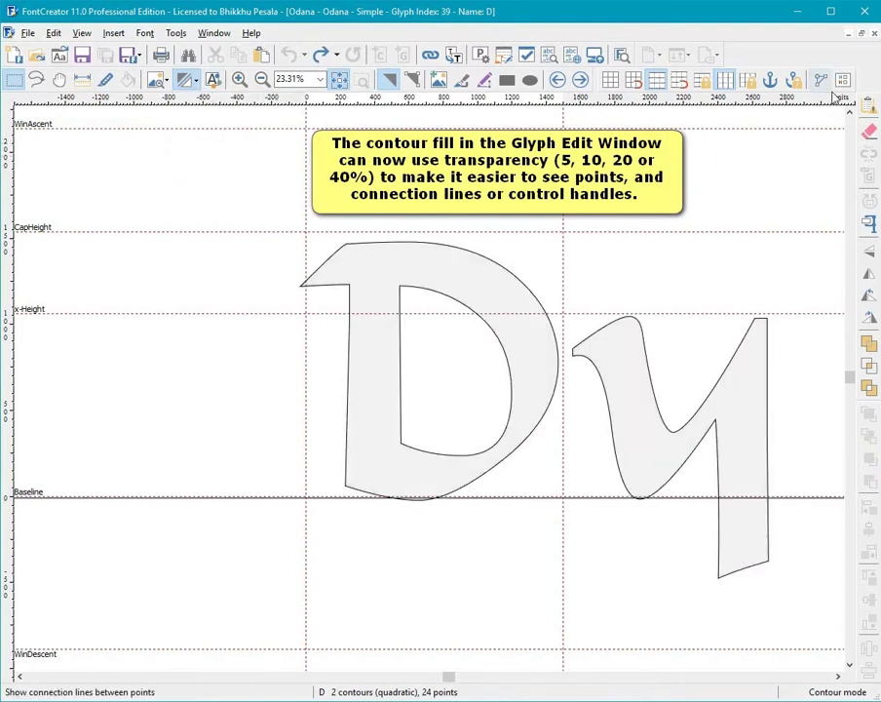
{"action": "left_click", "coordinate": [819, 78]}
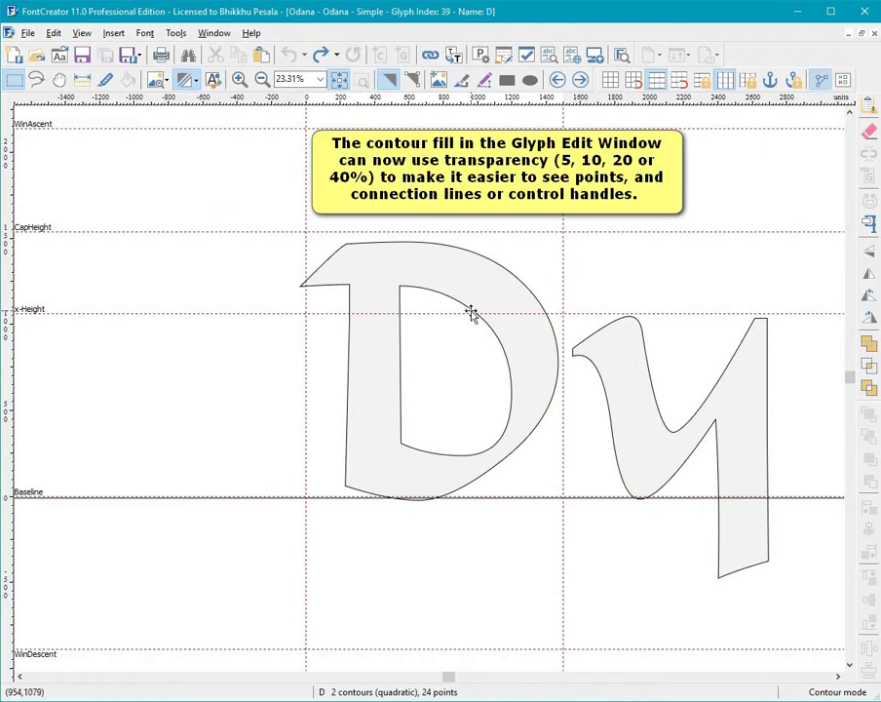
{"action": "double_click", "coordinate": [448, 331]}
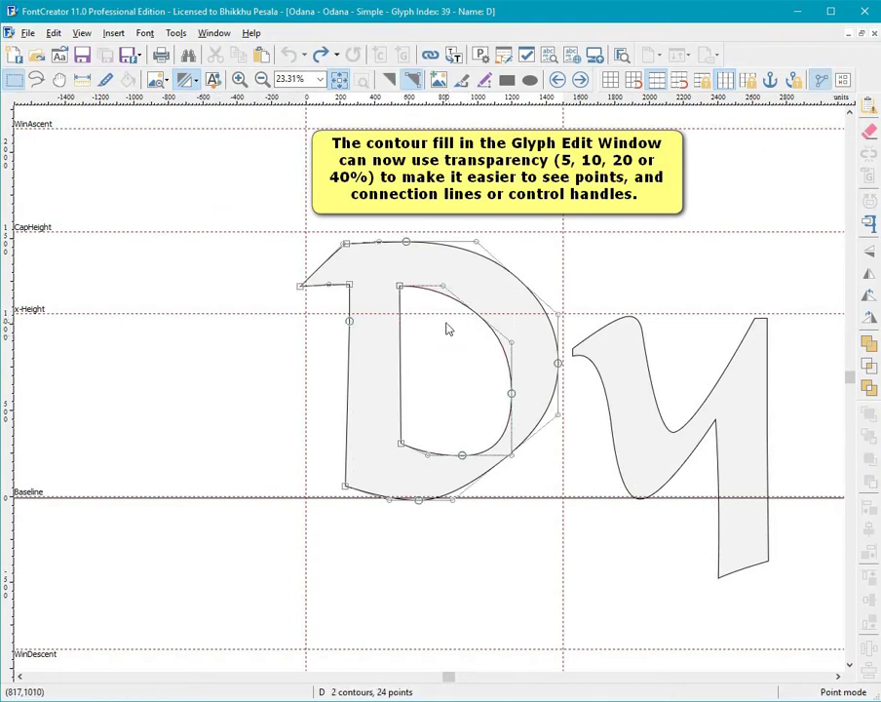
{"action": "left_click", "coordinate": [216, 177]}
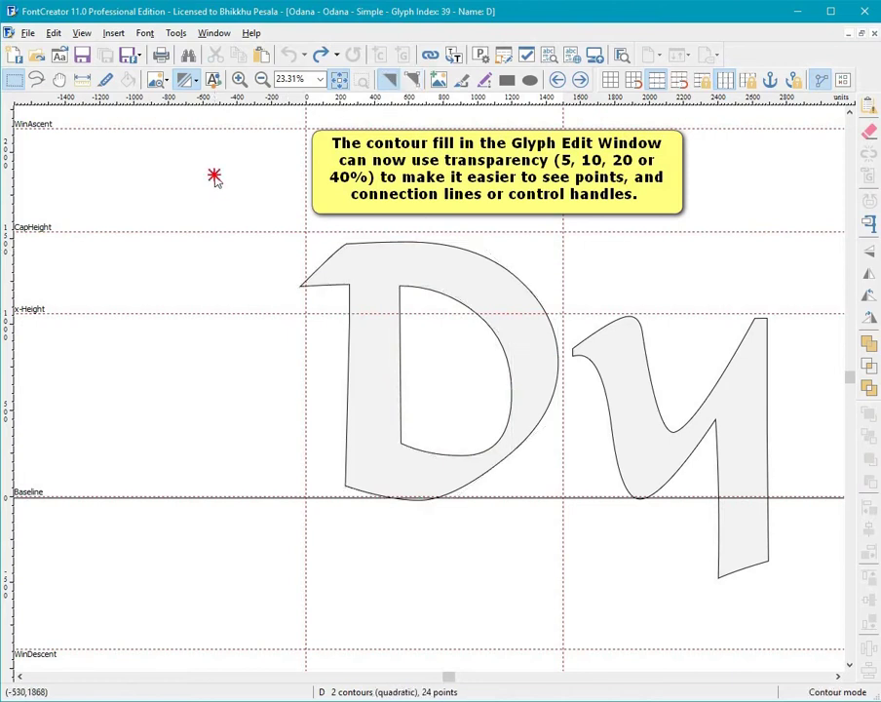
{"action": "right_click", "coordinate": [216, 182]}
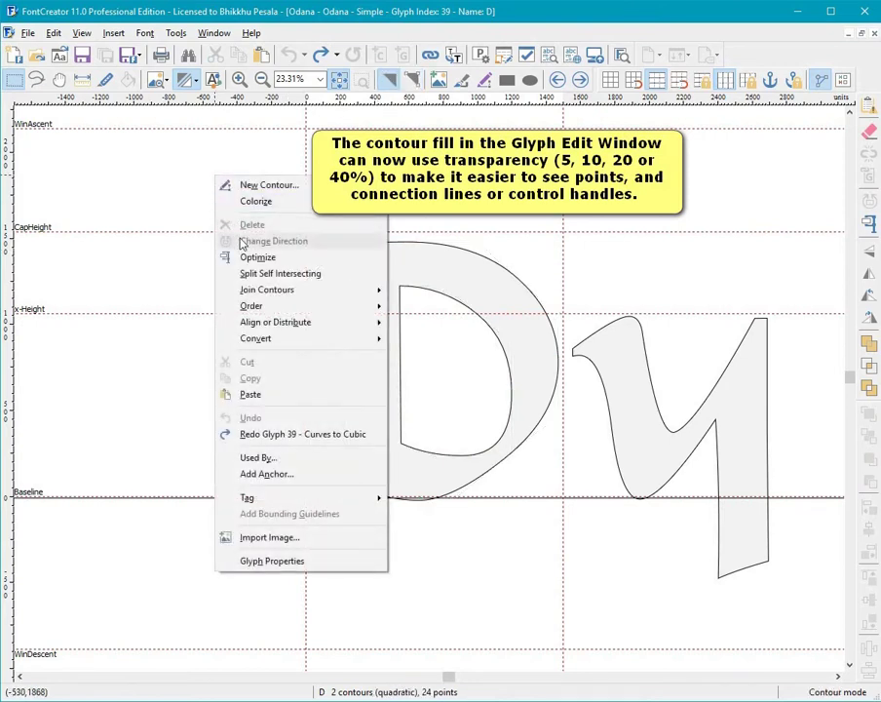
{"action": "mouse_move", "coordinate": [329, 340]}
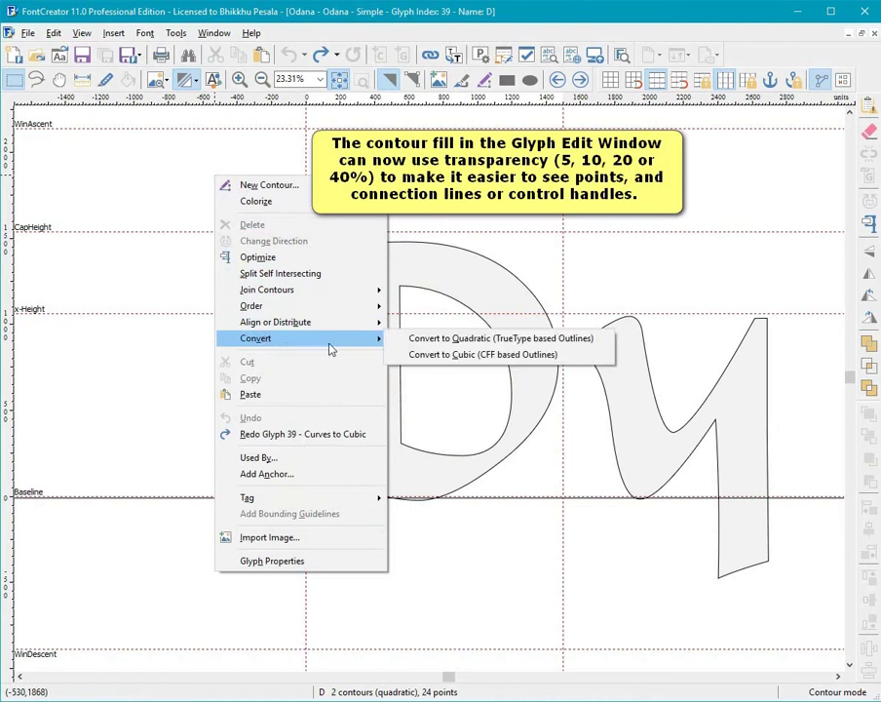
{"action": "left_click", "coordinate": [426, 357]}
{"action": "left_click", "coordinate": [425, 347]}
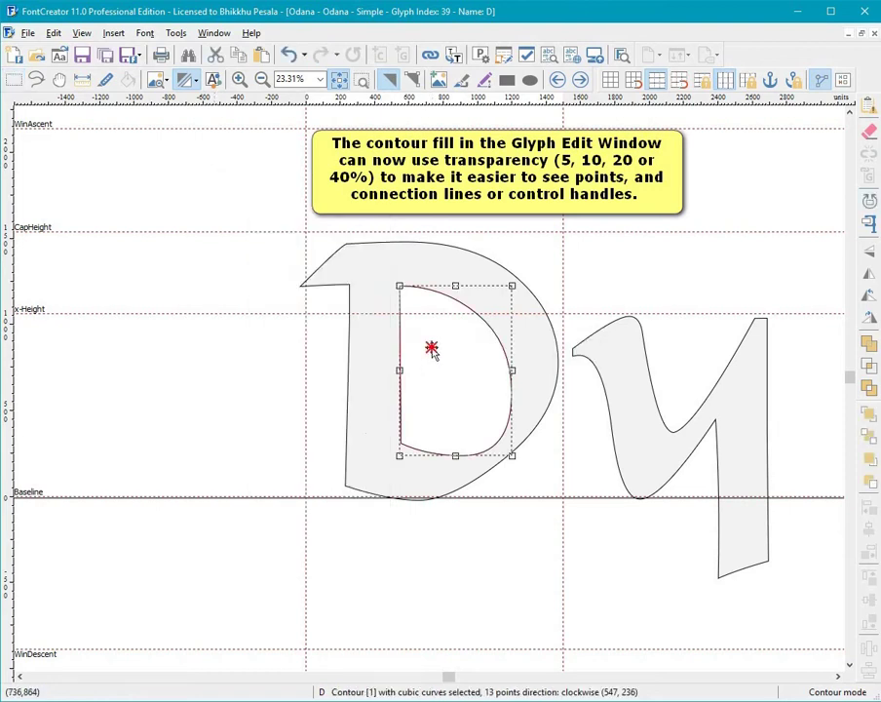
{"action": "double_click", "coordinate": [429, 351]}
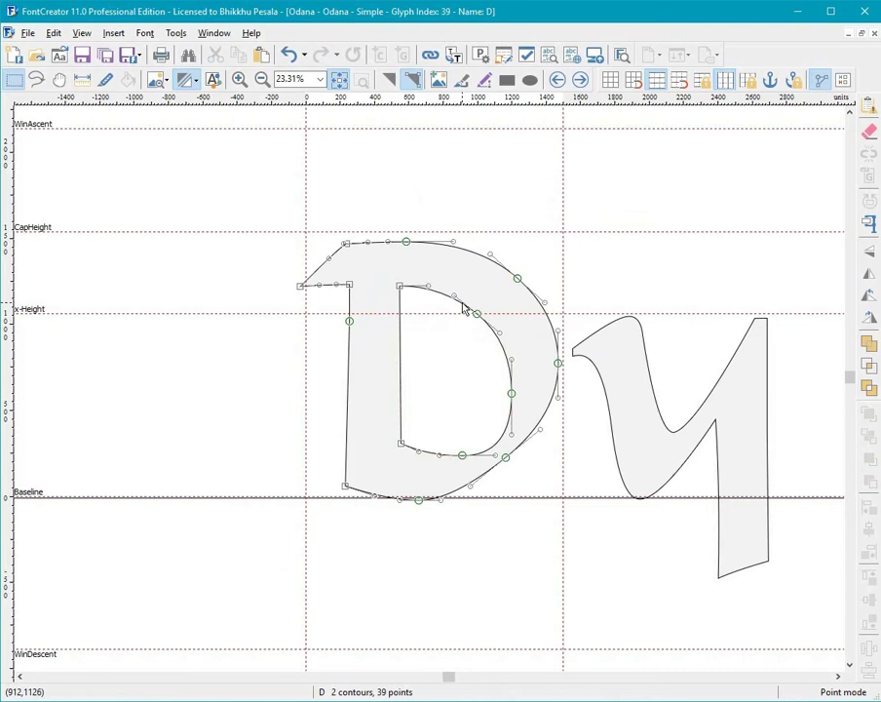
{"action": "left_click", "coordinate": [288, 55]}
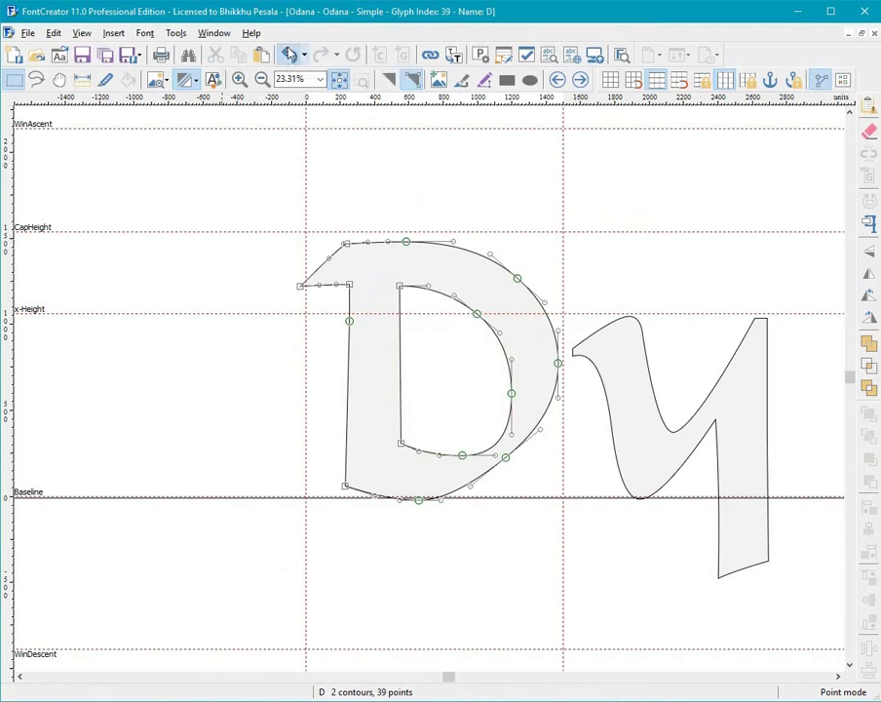
{"action": "left_click", "coordinate": [249, 185]}
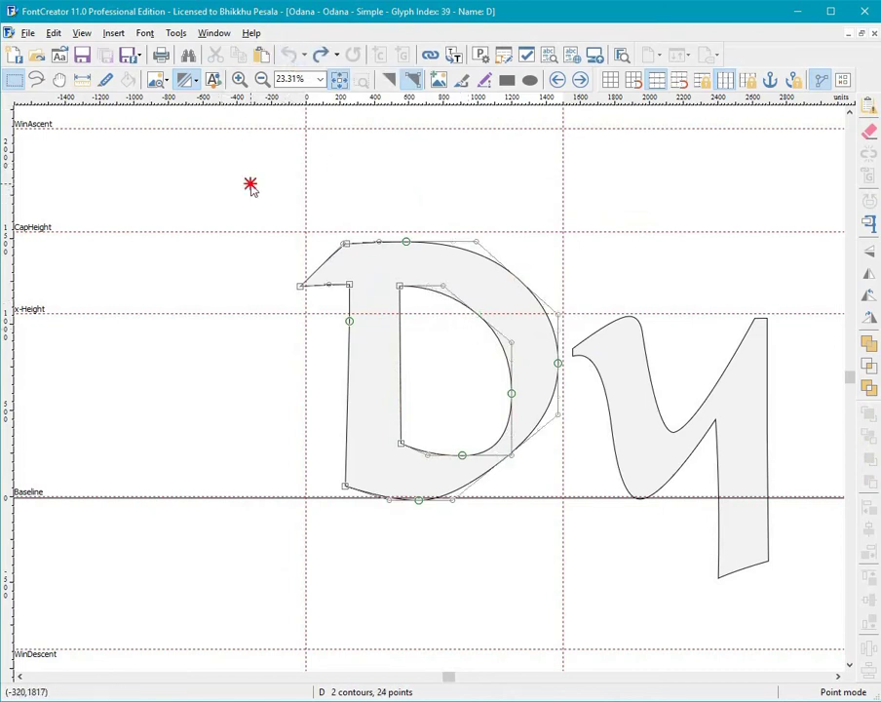
Lock the D's metrics, test dragging the right side-bearing, and undo the move
{"action": "left_click", "coordinate": [748, 80]}
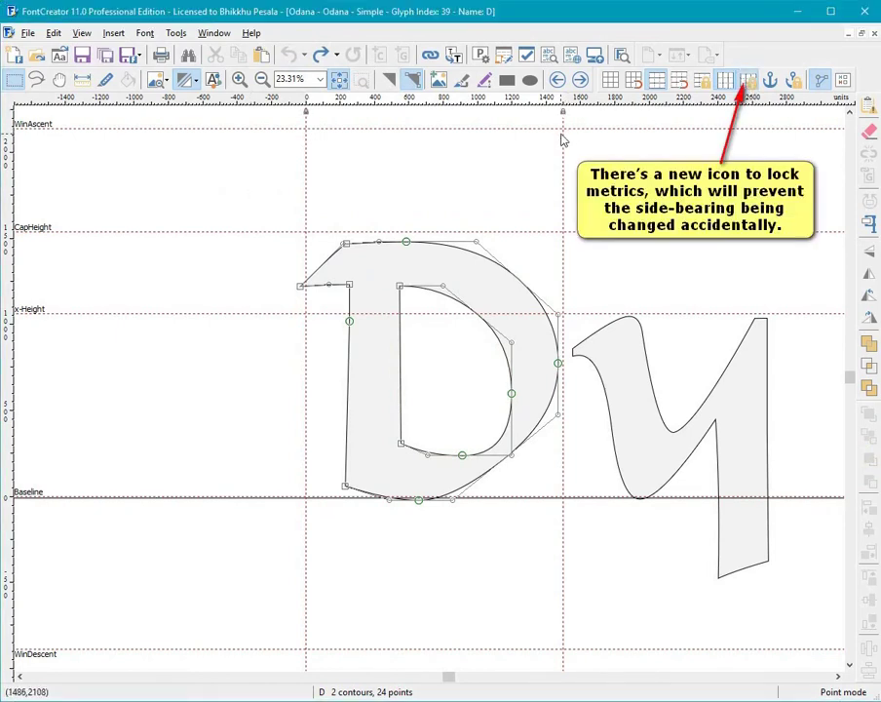
{"action": "mouse_move", "coordinate": [562, 147]}
{"action": "left_mouse_down"}
{"action": "mouse_move", "coordinate": [604, 144]}
{"action": "mouse_move", "coordinate": [534, 154]}
{"action": "left_mouse_up"}
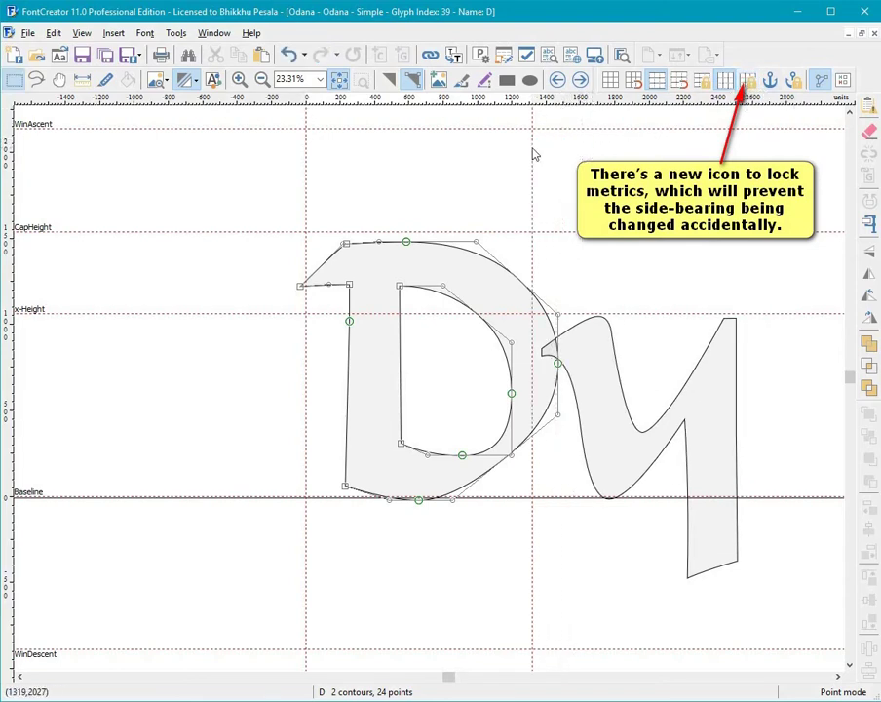
{"action": "left_click", "coordinate": [289, 55]}
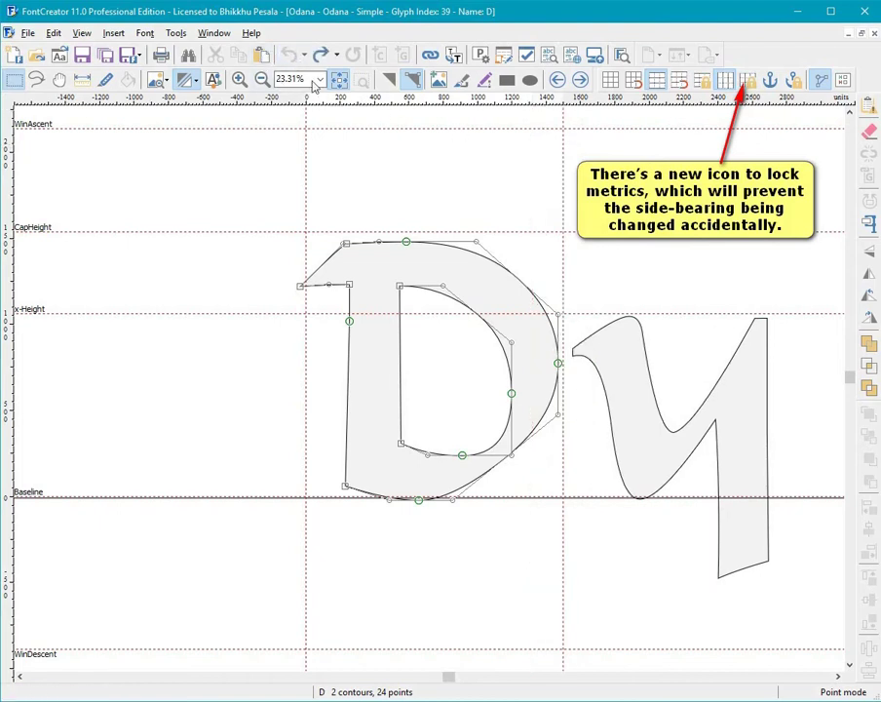
{"action": "left_click", "coordinate": [747, 82]}
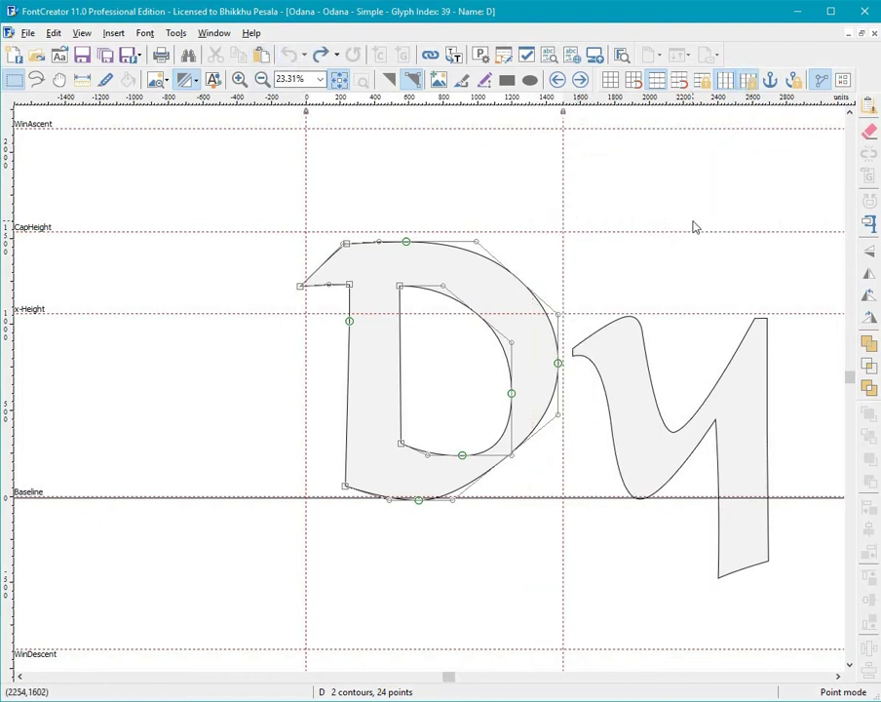
Enable Lock Docked Toolbars and verify a docked toolbar can no longer be dragged
{"action": "right_click", "coordinate": [185, 57]}
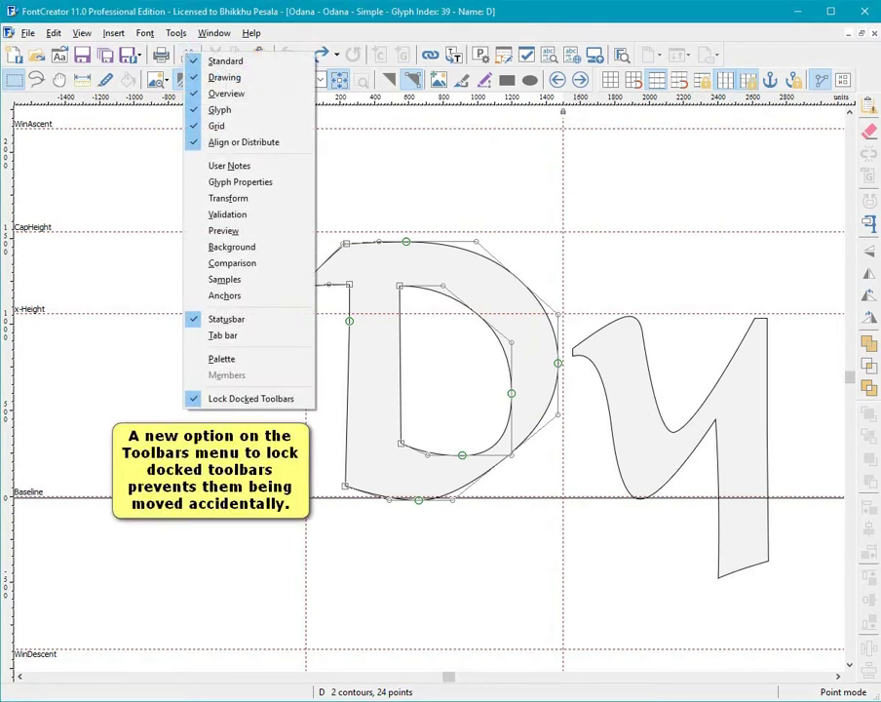
{"action": "left_click", "coordinate": [192, 400]}
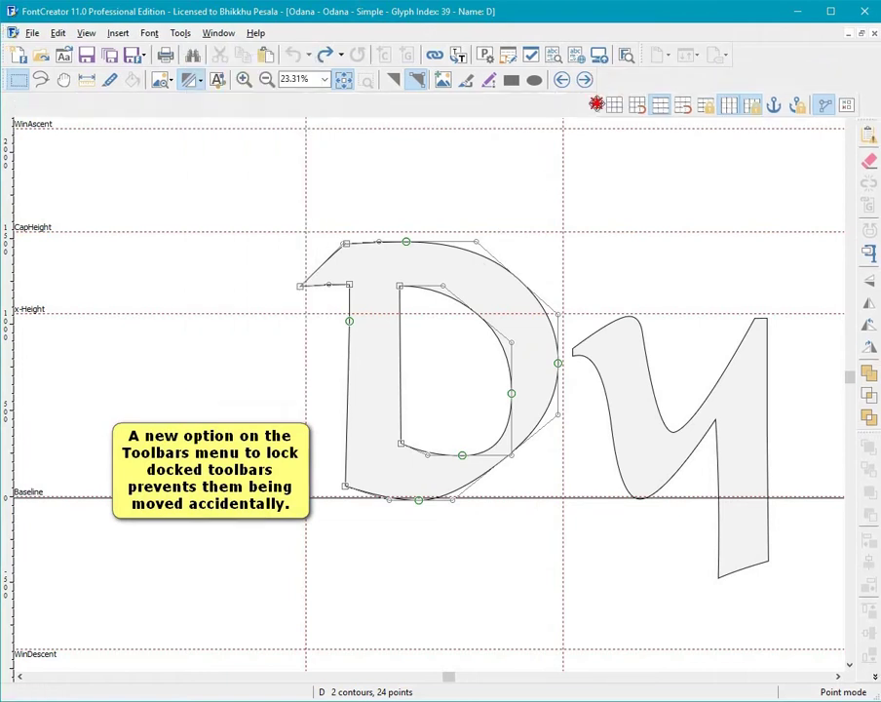
{"action": "left_click_drag", "start_coordinate": [597, 104], "coordinate": [592, 78]}
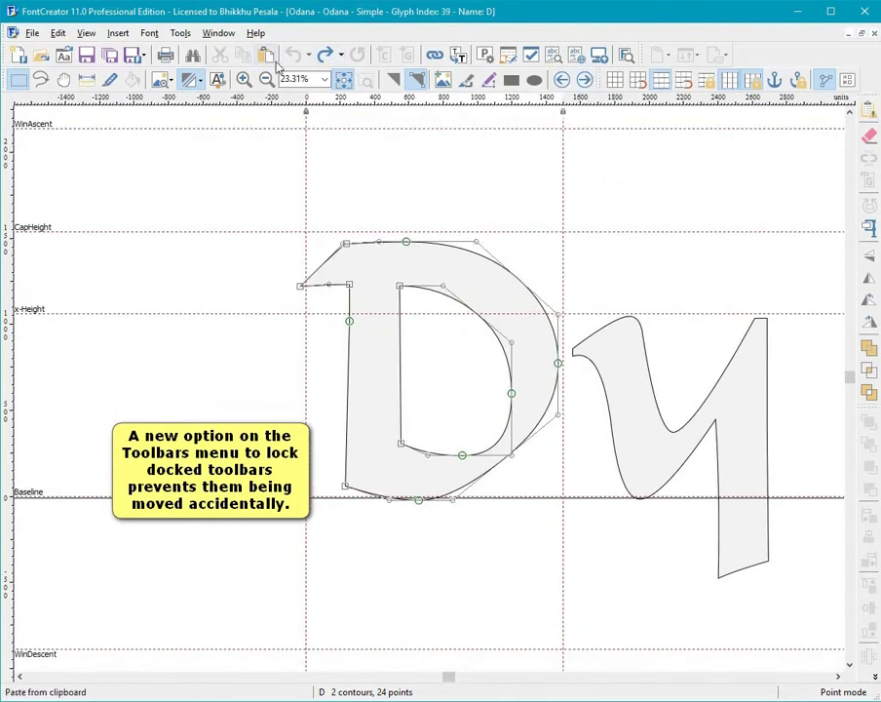
{"action": "right_click", "coordinate": [264, 63]}
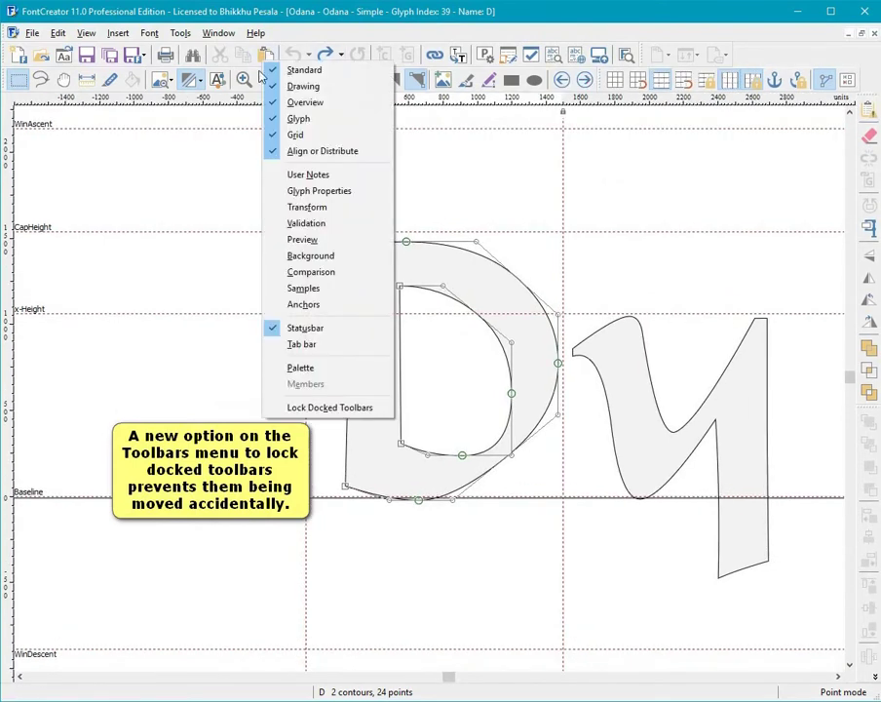
{"action": "left_click", "coordinate": [288, 407]}
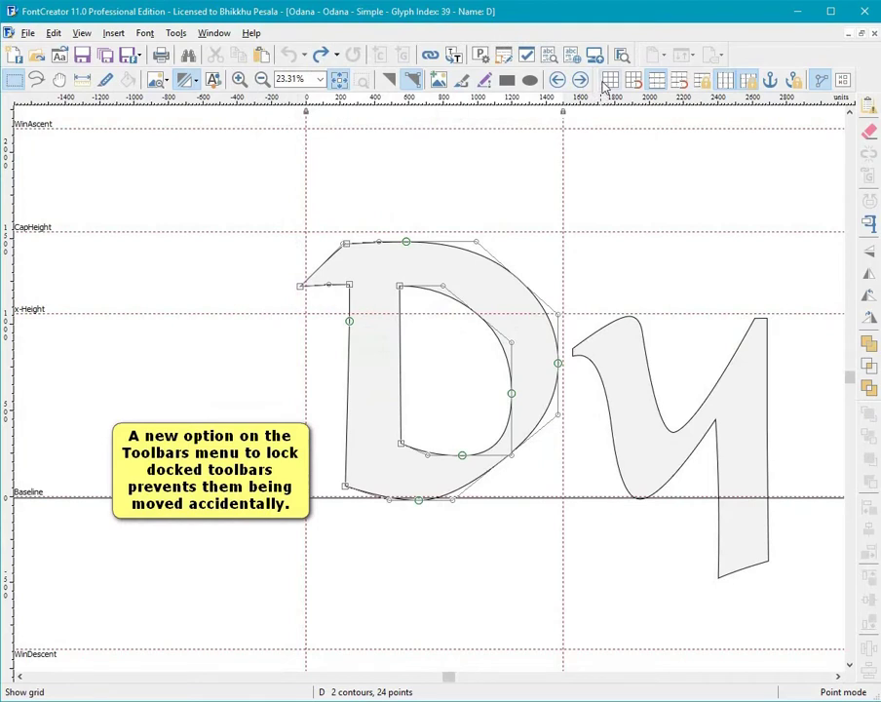
{"action": "mouse_move", "coordinate": [594, 80]}
{"action": "left_mouse_down"}
{"action": "mouse_move", "coordinate": [585, 168]}
{"action": "mouse_move", "coordinate": [595, 185]}
{"action": "left_mouse_up"}
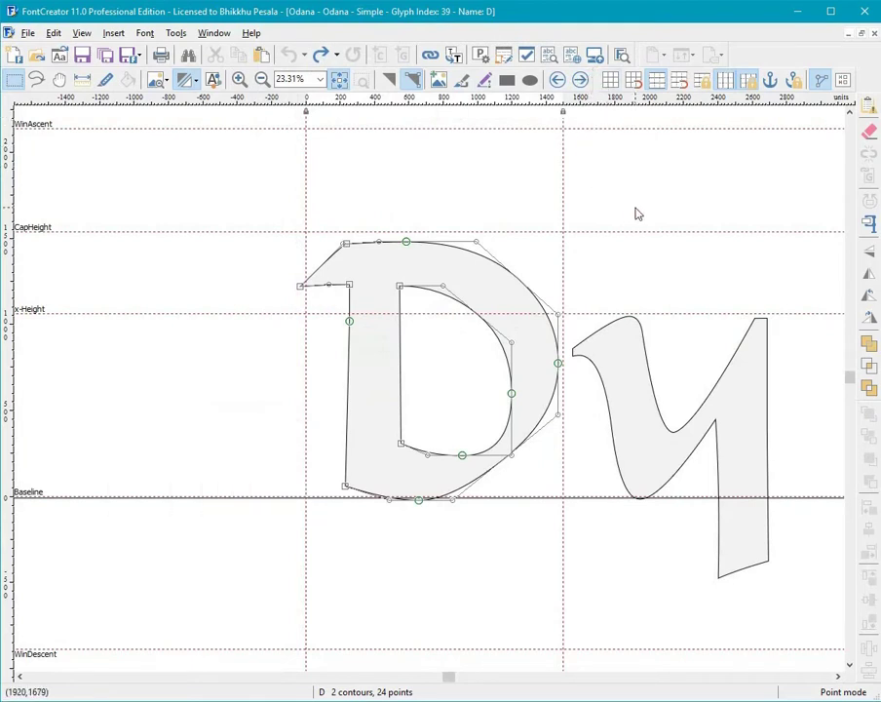
Select both D contours, view Align or Distribute options, then marquee-select the right-curve points
{"action": "left_click", "coordinate": [434, 192]}
{"action": "key", "text": "ctrl+a"}
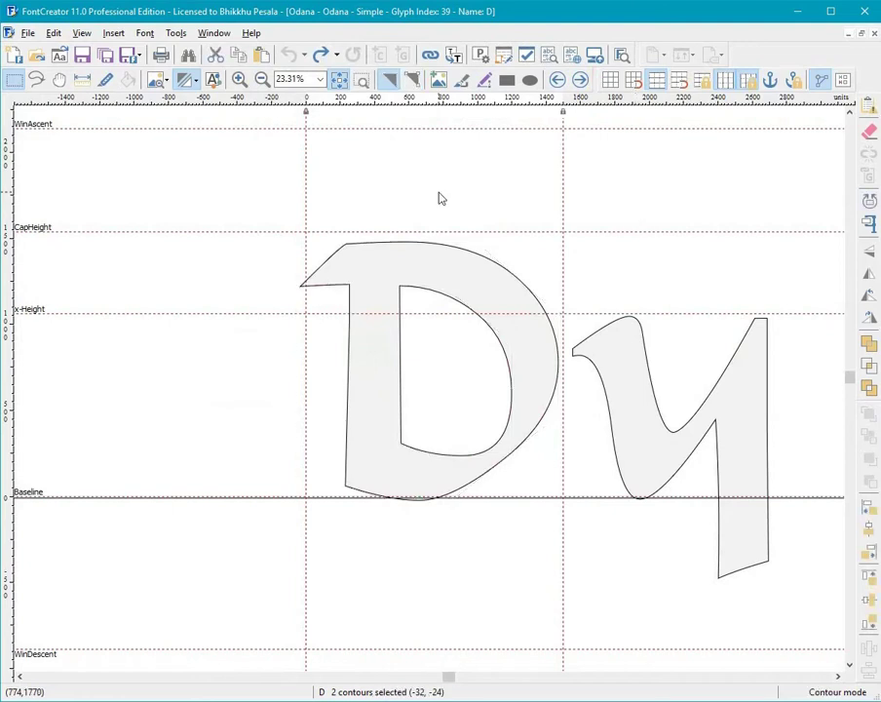
{"action": "right_click", "coordinate": [410, 250]}
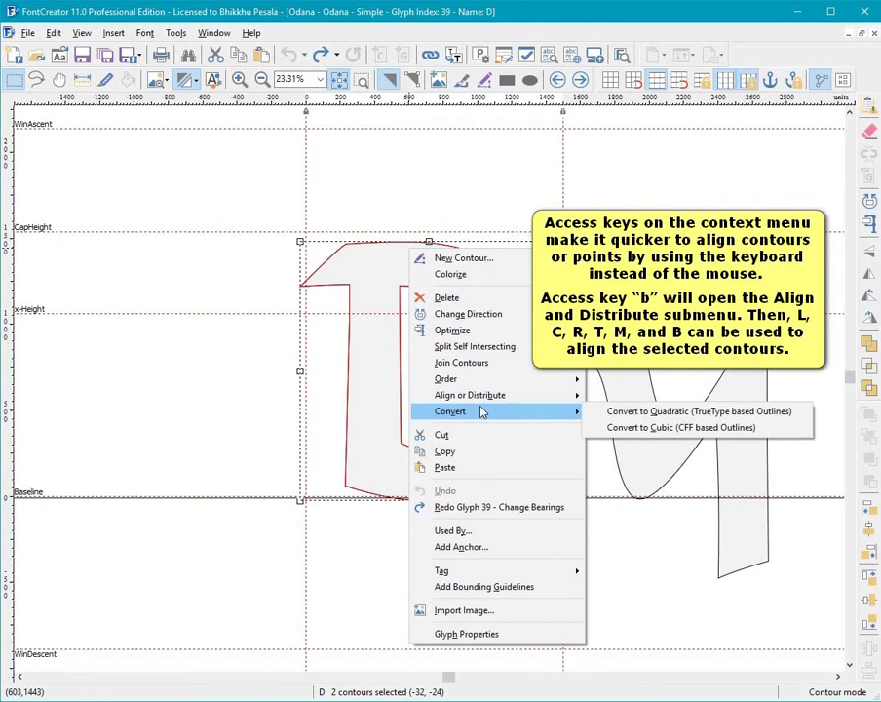
{"action": "key", "text": "b"}
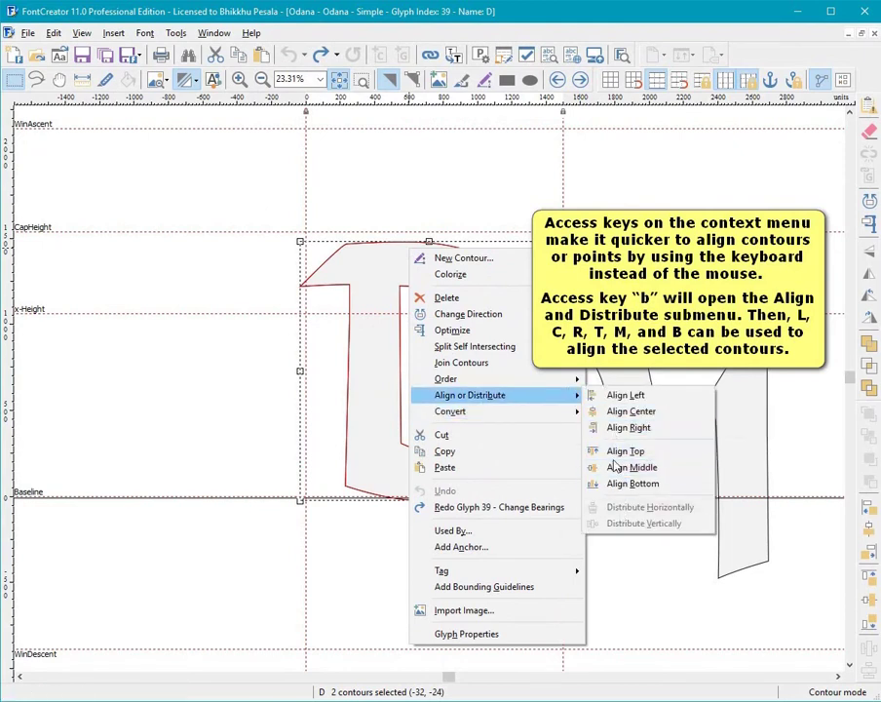
{"action": "left_click", "coordinate": [483, 198]}
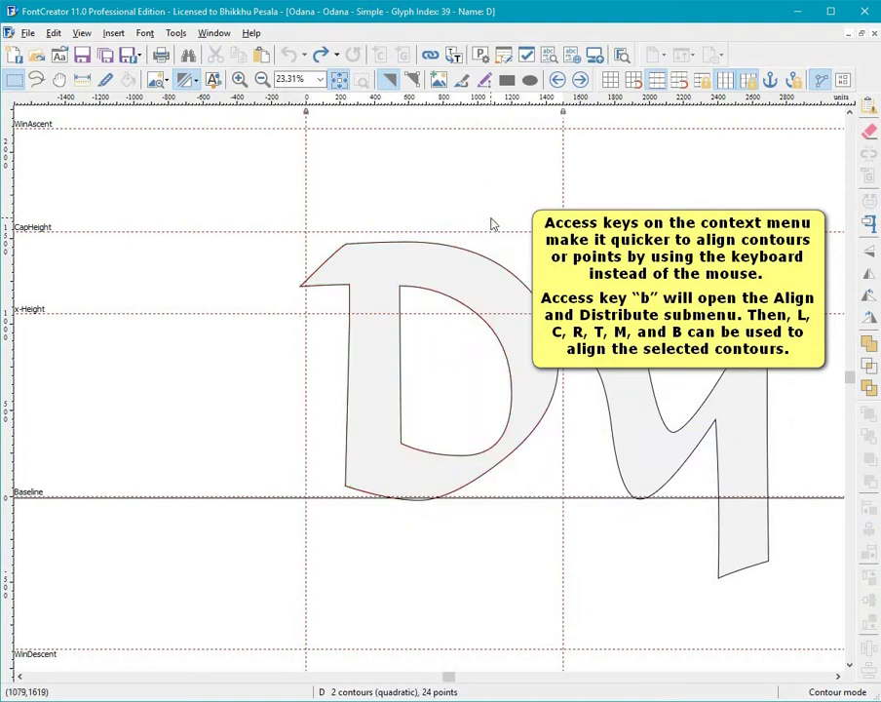
{"action": "key", "text": "Tab"}
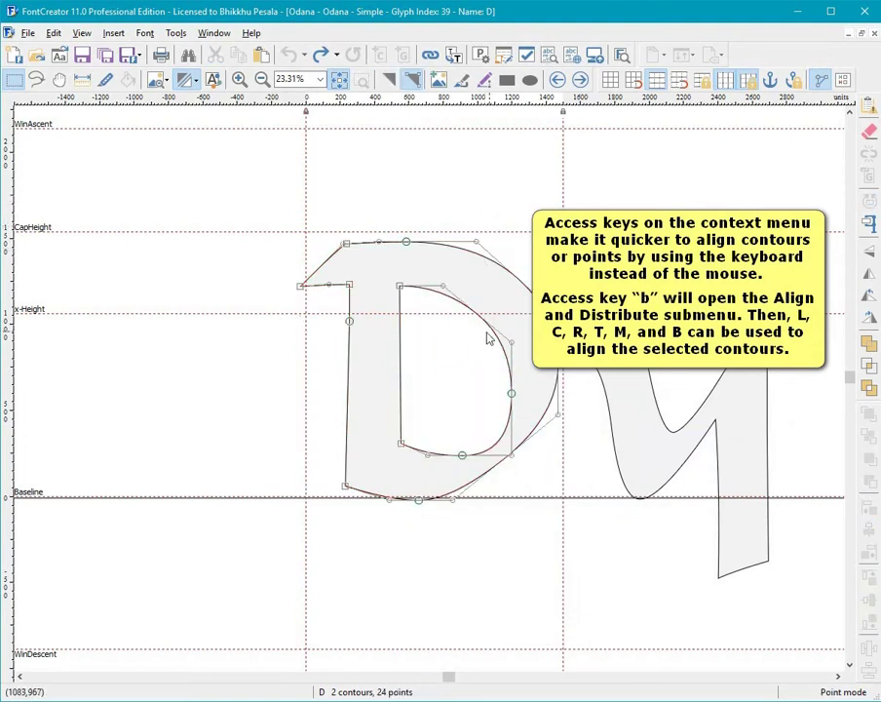
{"action": "left_click_drag", "start_coordinate": [593, 356], "coordinate": [553, 438]}
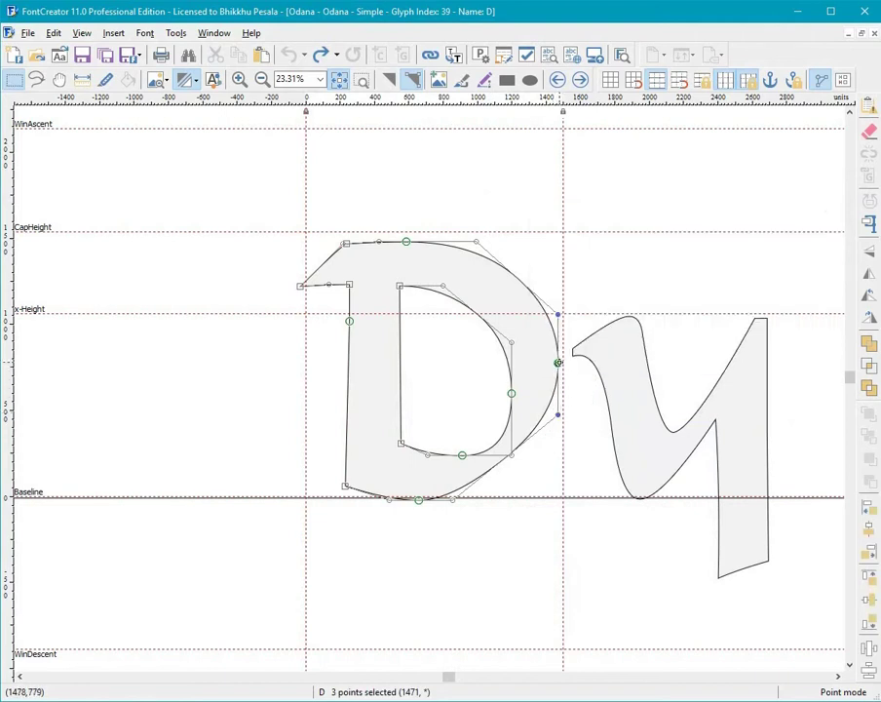
Select the D's right-side and baseline points to check their aligned coordinates
{"action": "right_click", "coordinate": [558, 363]}
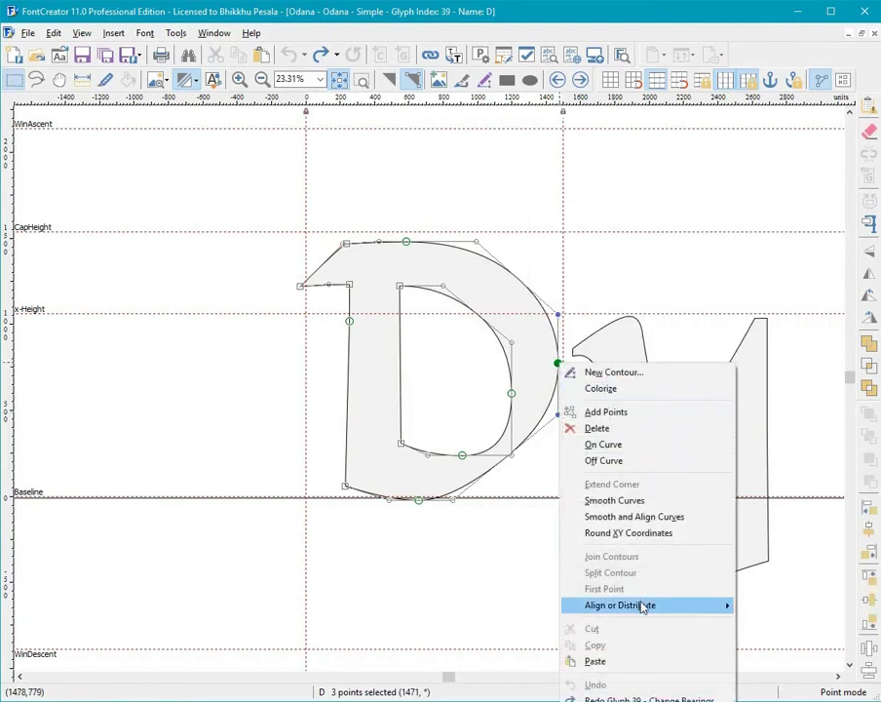
{"action": "mouse_move", "coordinate": [643, 608]}
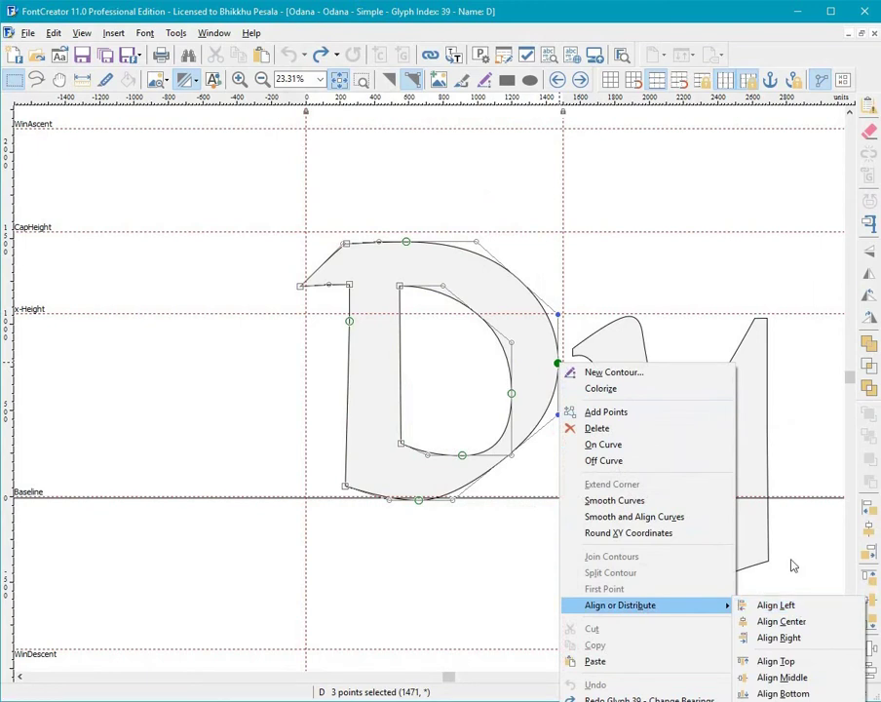
{"action": "left_click", "coordinate": [685, 219]}
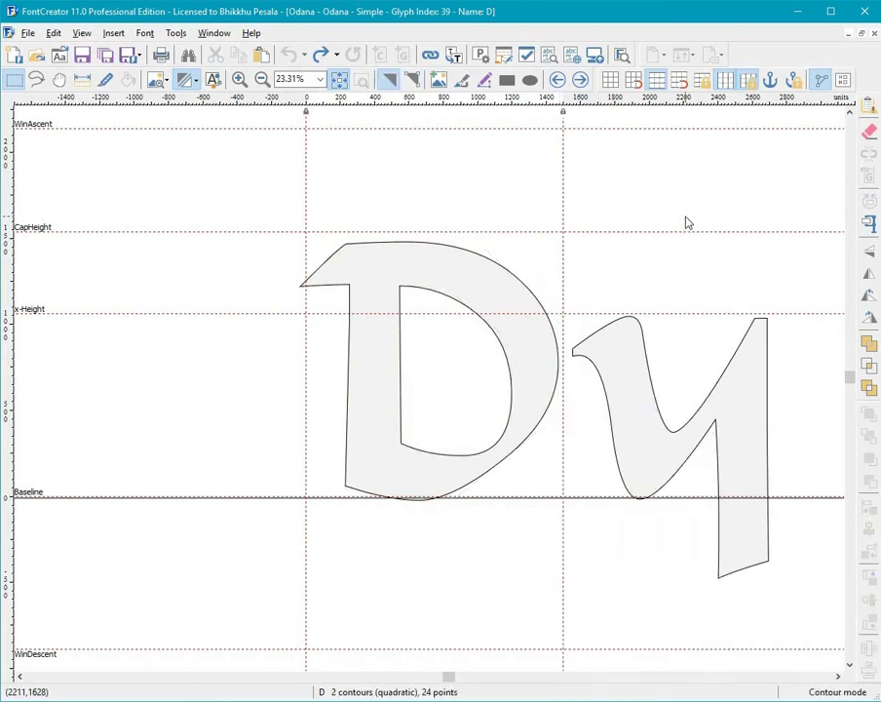
{"action": "key", "text": "Tab"}
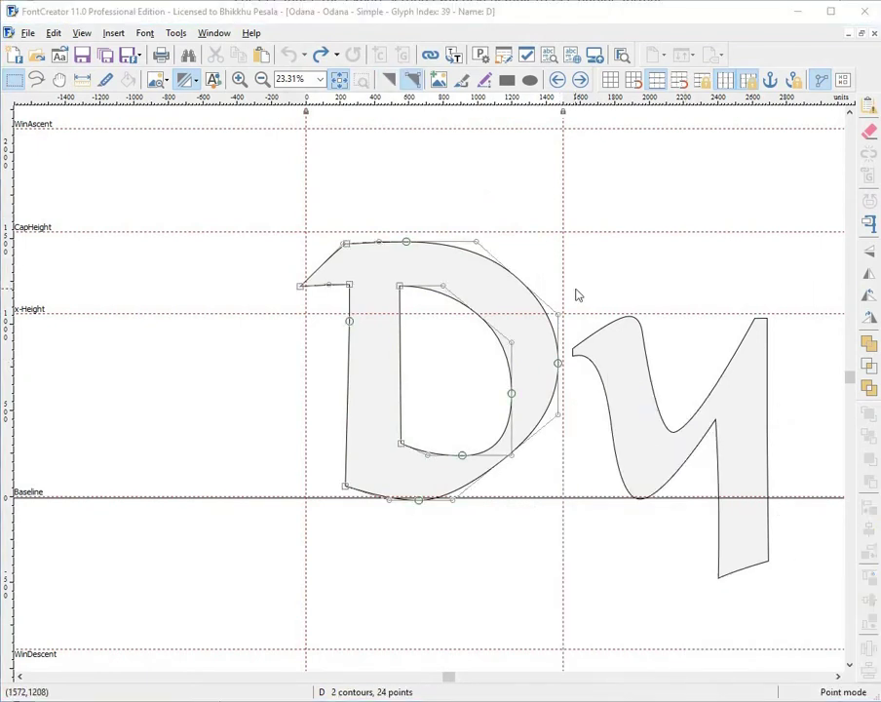
{"action": "left_click_drag", "start_coordinate": [571, 289], "coordinate": [526, 497]}
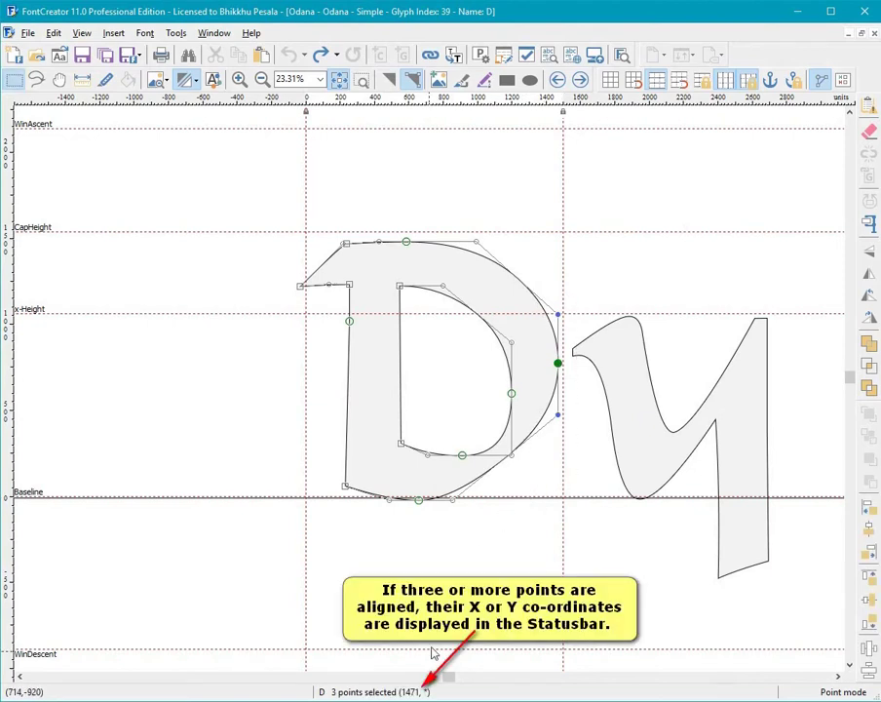
{"action": "left_click_drag", "start_coordinate": [367, 534], "coordinate": [466, 498]}
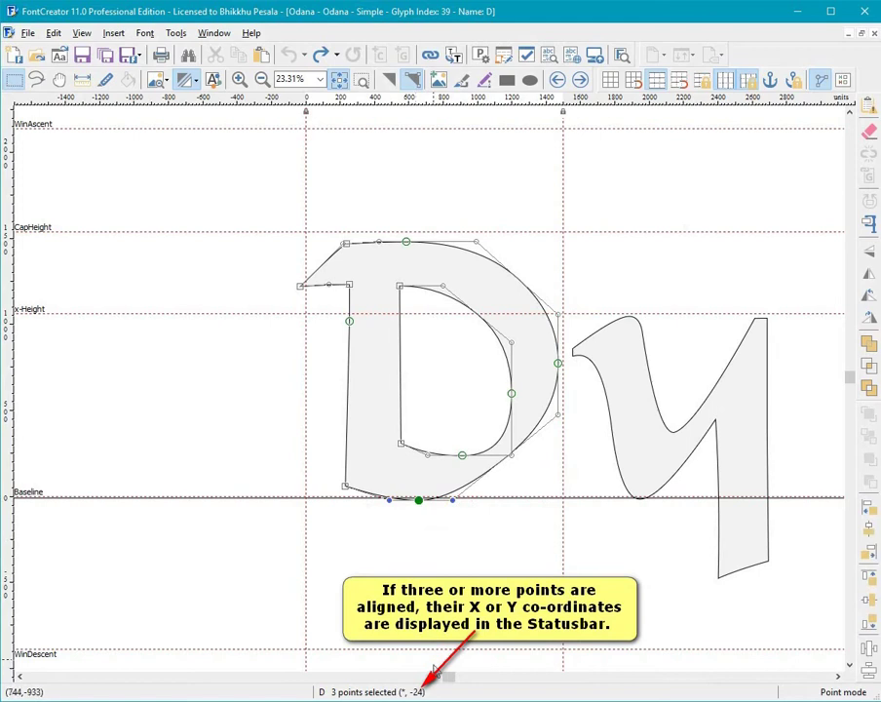
{"action": "left_click", "coordinate": [440, 595]}
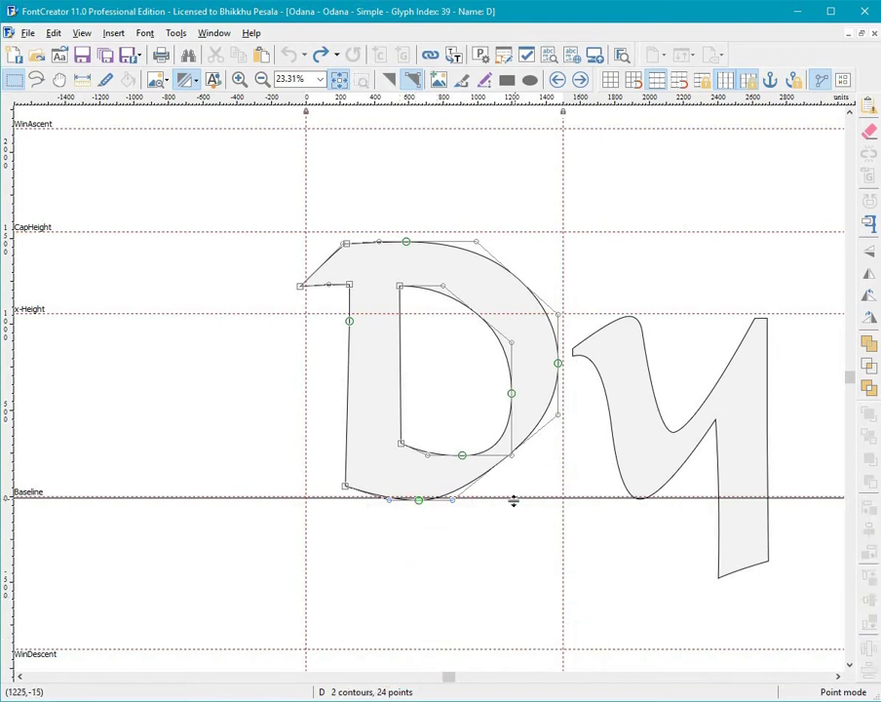
Select single right-side points of the D to read their angle, then deselect
{"action": "left_click", "coordinate": [557, 414]}
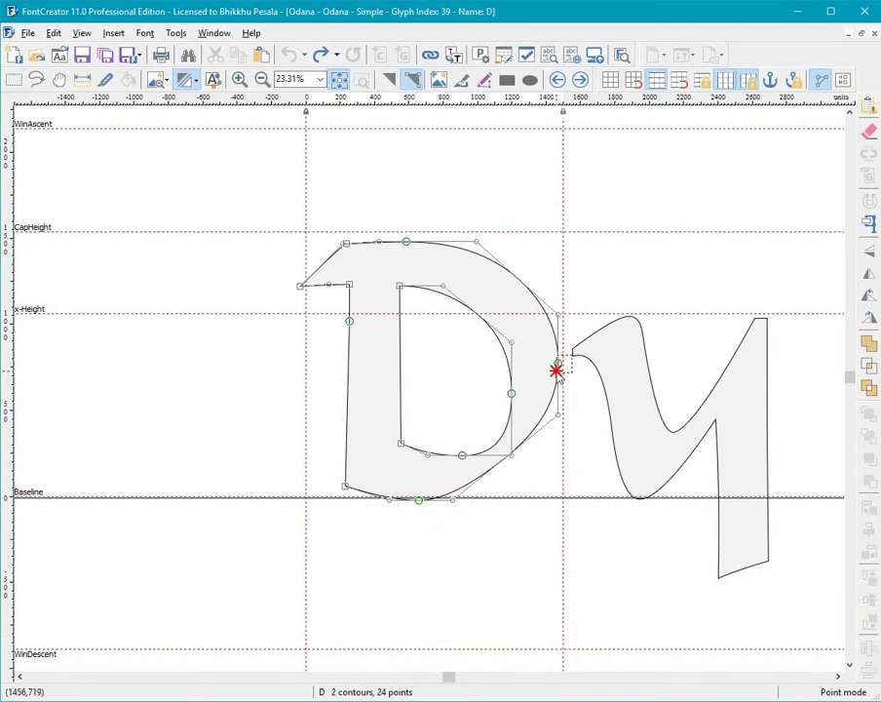
{"action": "left_click", "coordinate": [558, 363]}
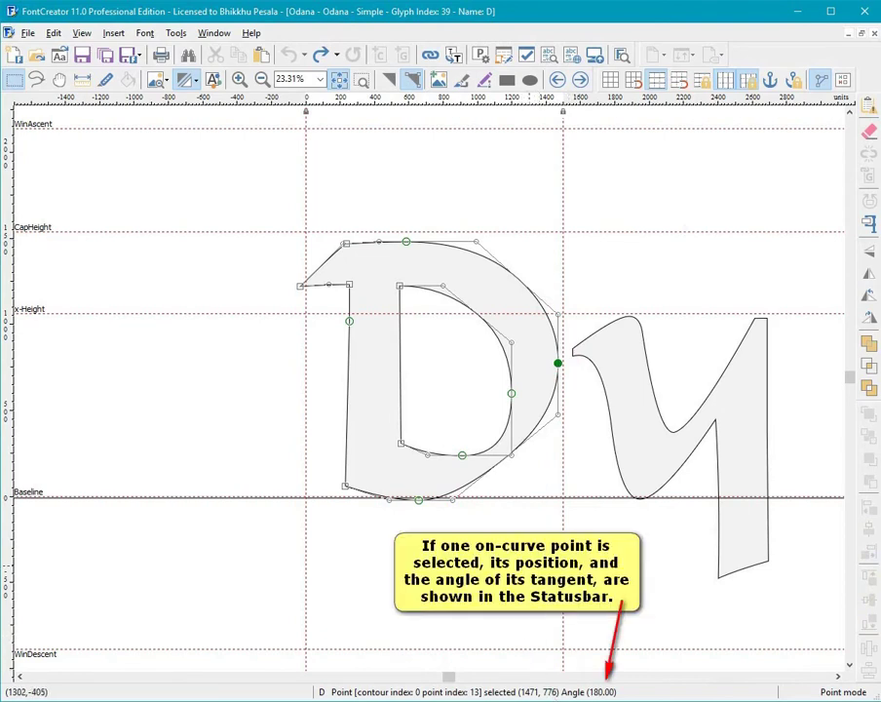
{"action": "left_click", "coordinate": [528, 567]}
{"action": "key", "text": "ctrl+F4"}
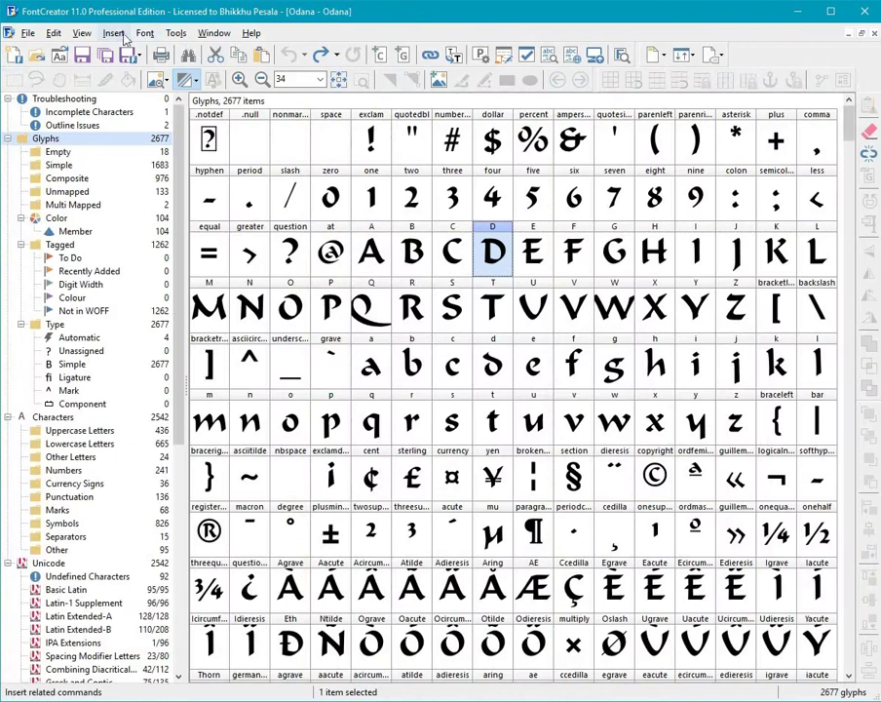
{"action": "left_click", "coordinate": [119, 35]}
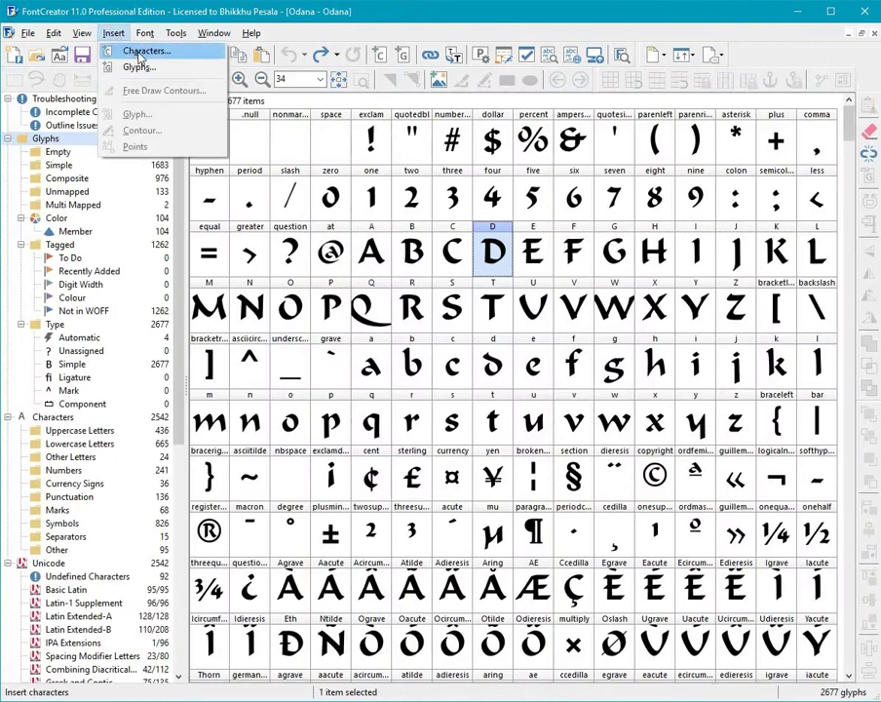
{"action": "left_click", "coordinate": [139, 55]}
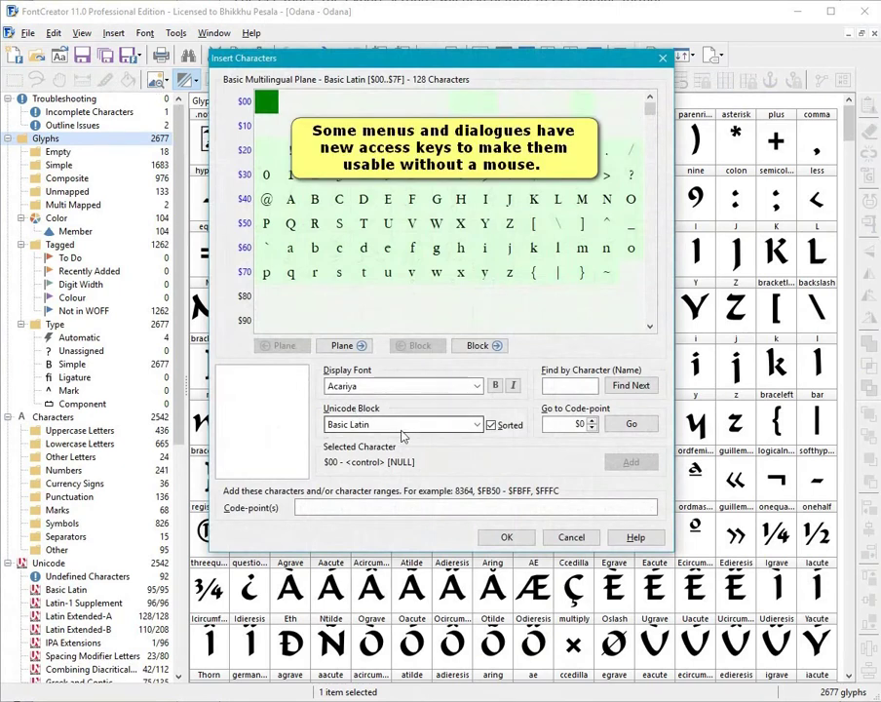
{"action": "key", "text": "alt+u"}
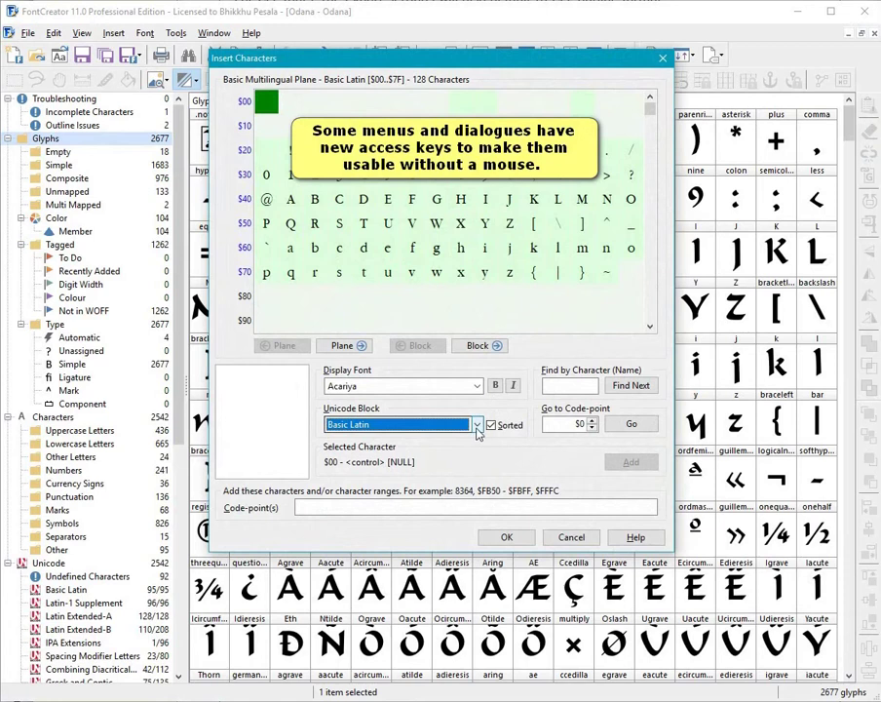
{"action": "left_click", "coordinate": [477, 426]}
{"action": "left_click", "coordinate": [477, 428]}
{"action": "key", "text": "alt+d"}
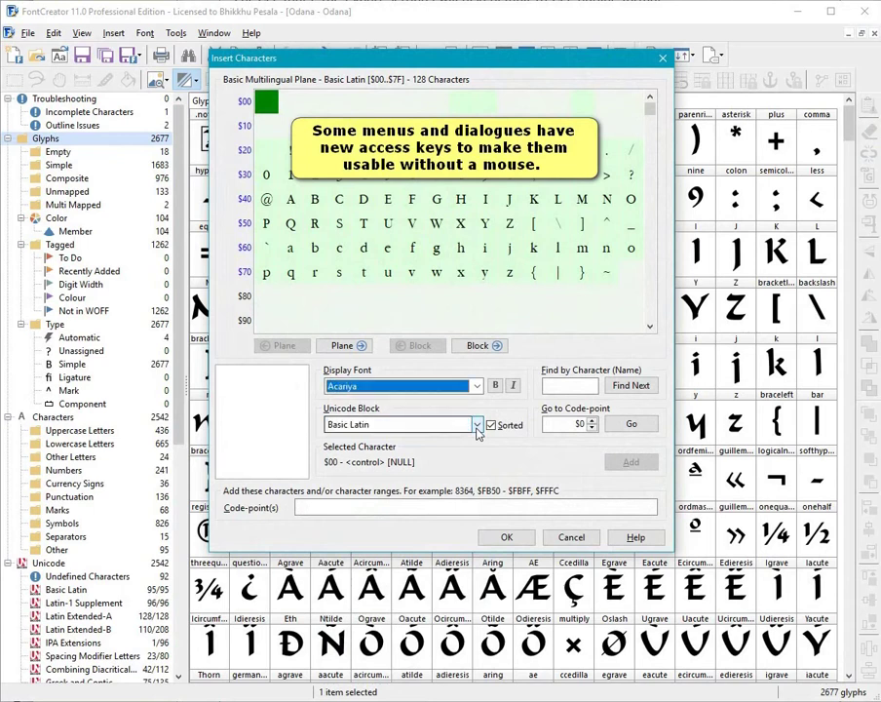
{"action": "key", "text": "alt+f"}
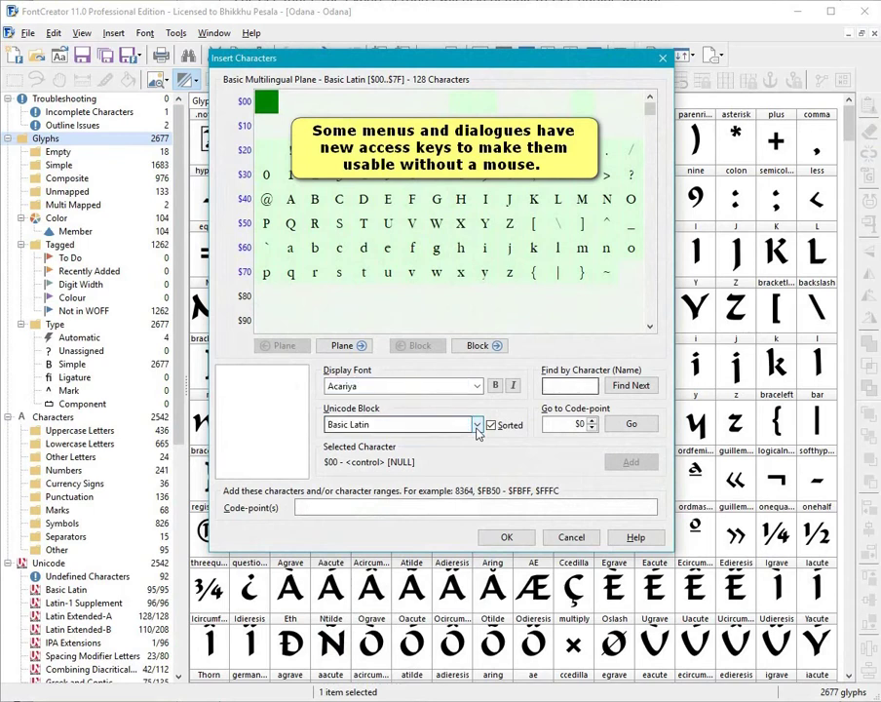
{"action": "key", "text": "alt+g"}
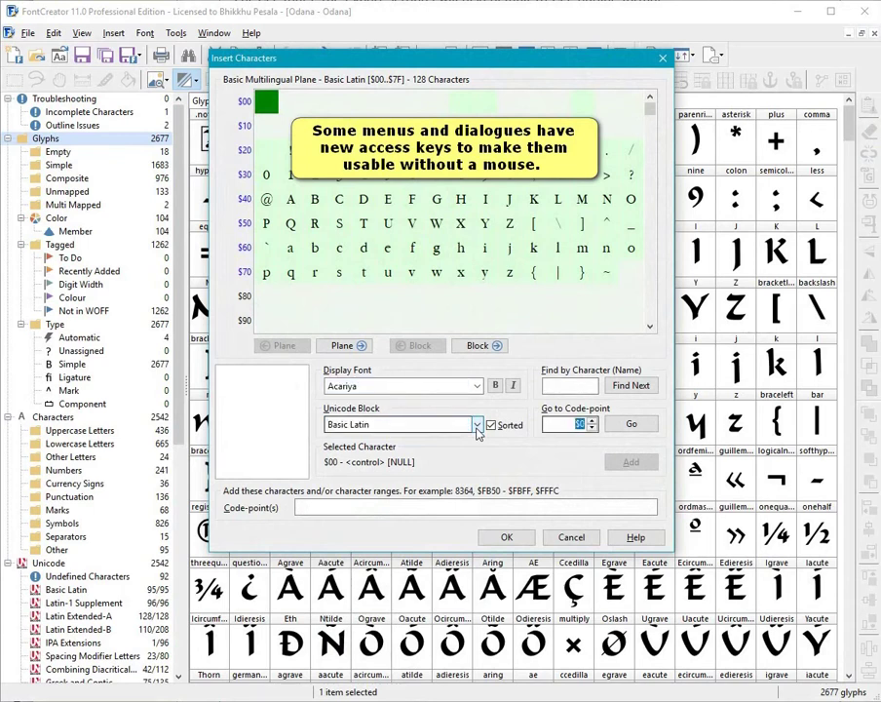
{"action": "left_click", "coordinate": [572, 539]}
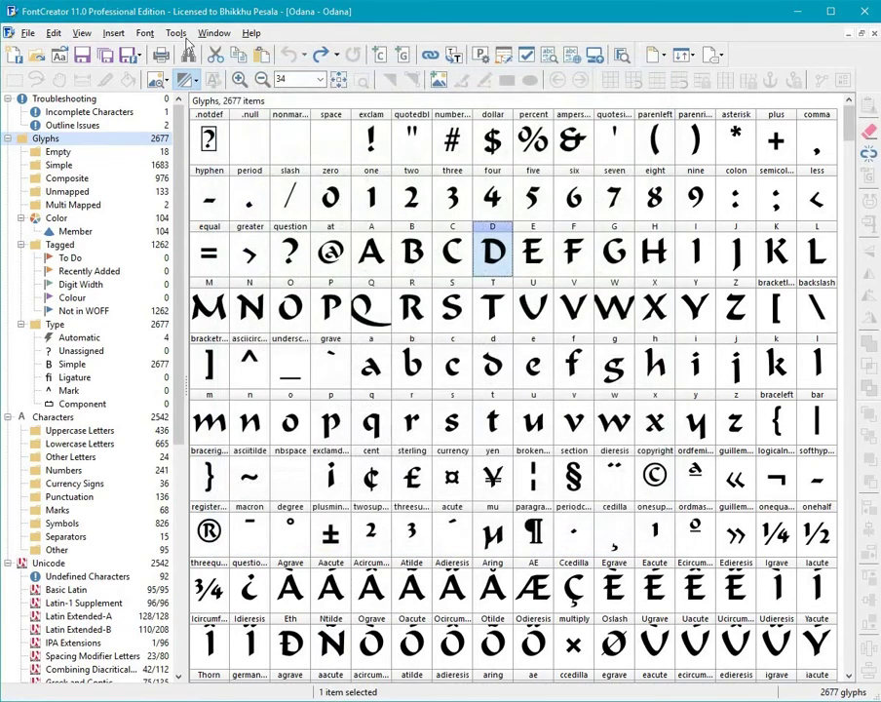
{"action": "left_click", "coordinate": [178, 34]}
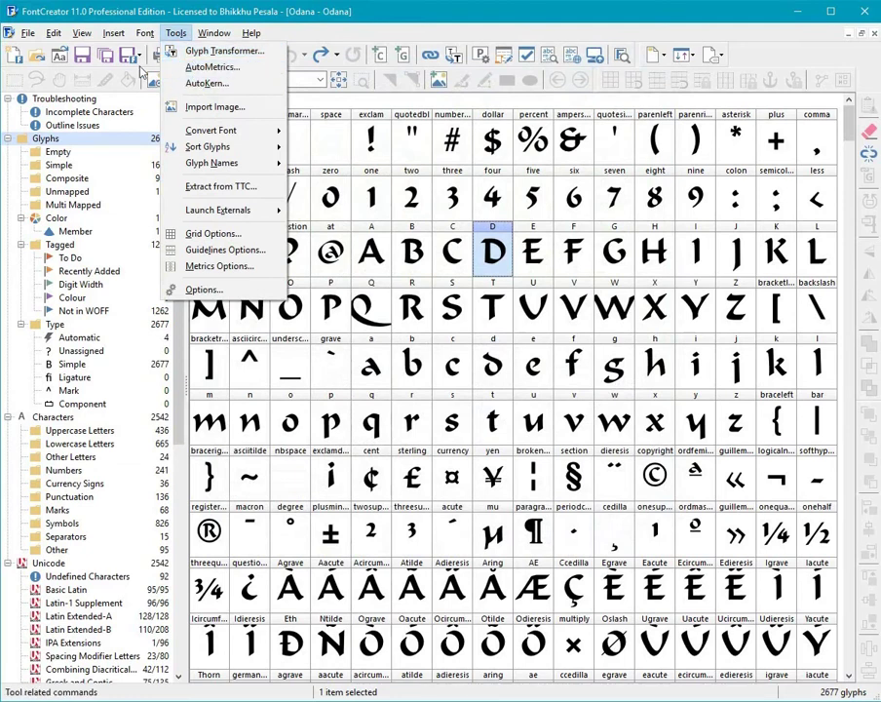
{"action": "mouse_move", "coordinate": [29, 36]}
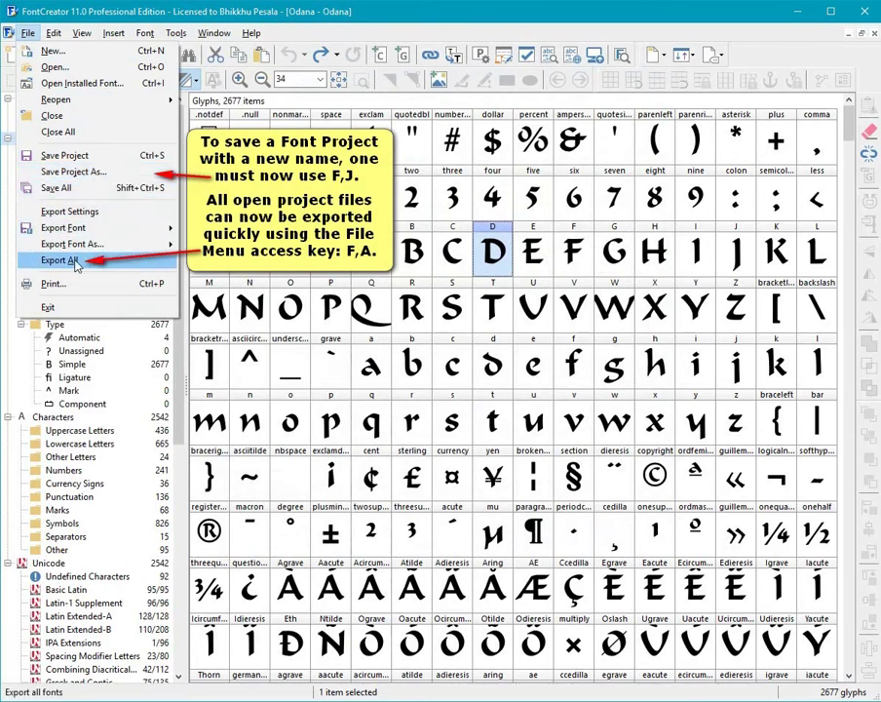
{"action": "left_click", "coordinate": [495, 255]}
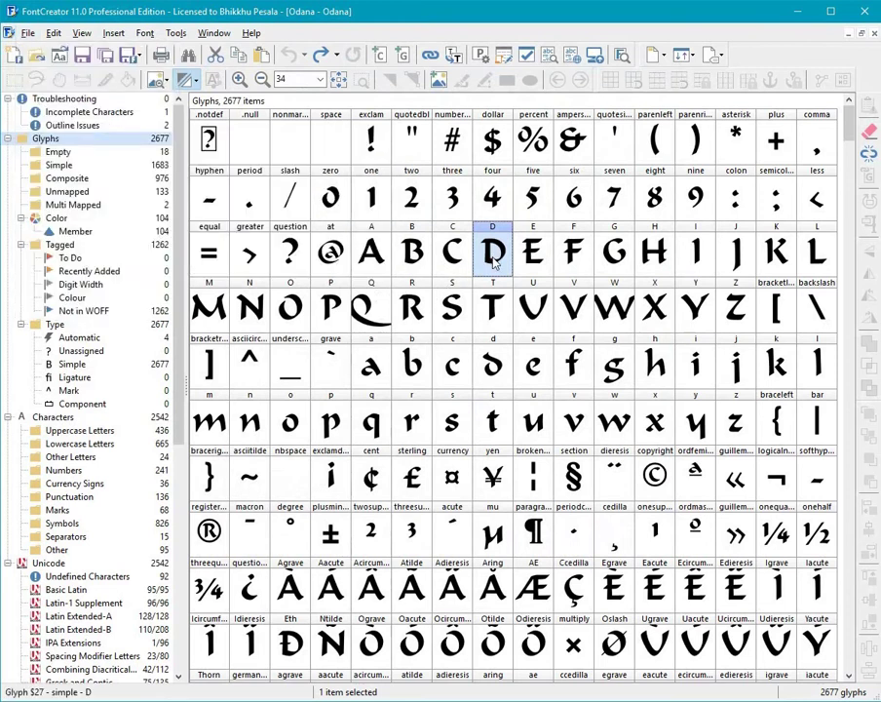
Open Configure Externals from Tools > Launch Externals
{"action": "left_click", "coordinate": [175, 34]}
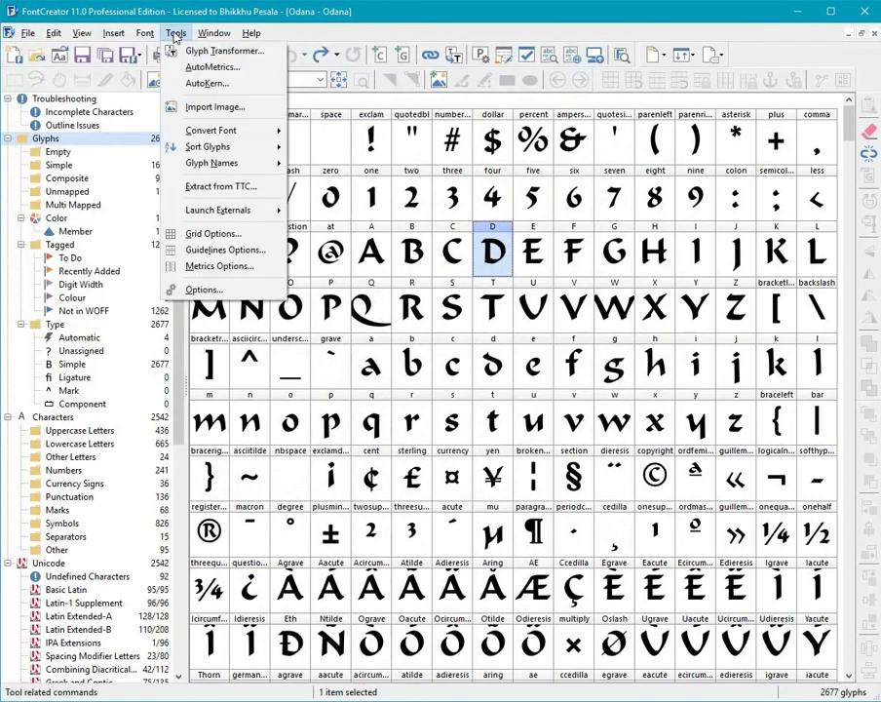
{"action": "mouse_move", "coordinate": [211, 212]}
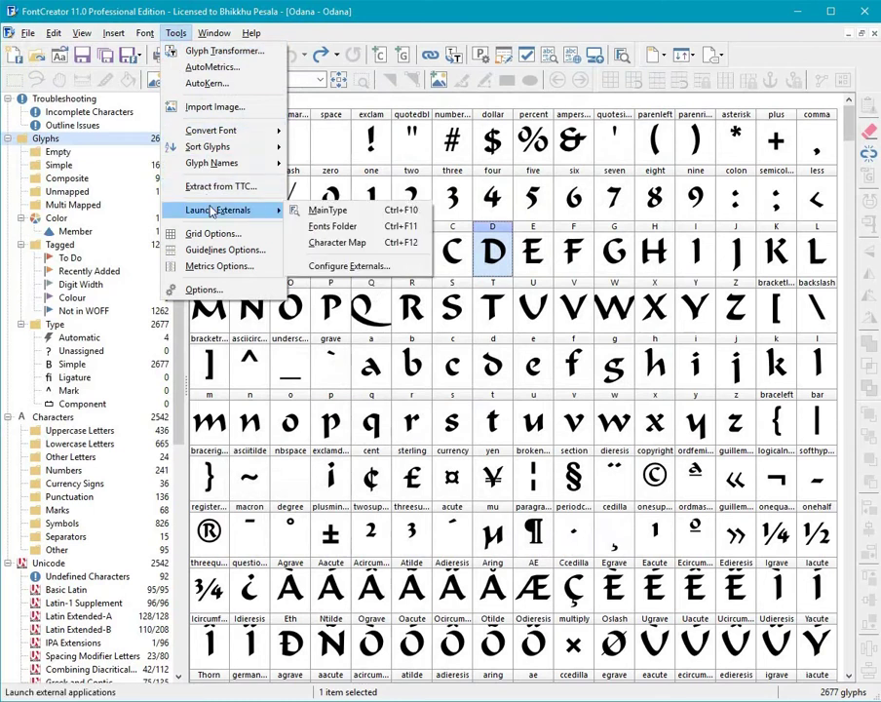
{"action": "left_click", "coordinate": [347, 265]}
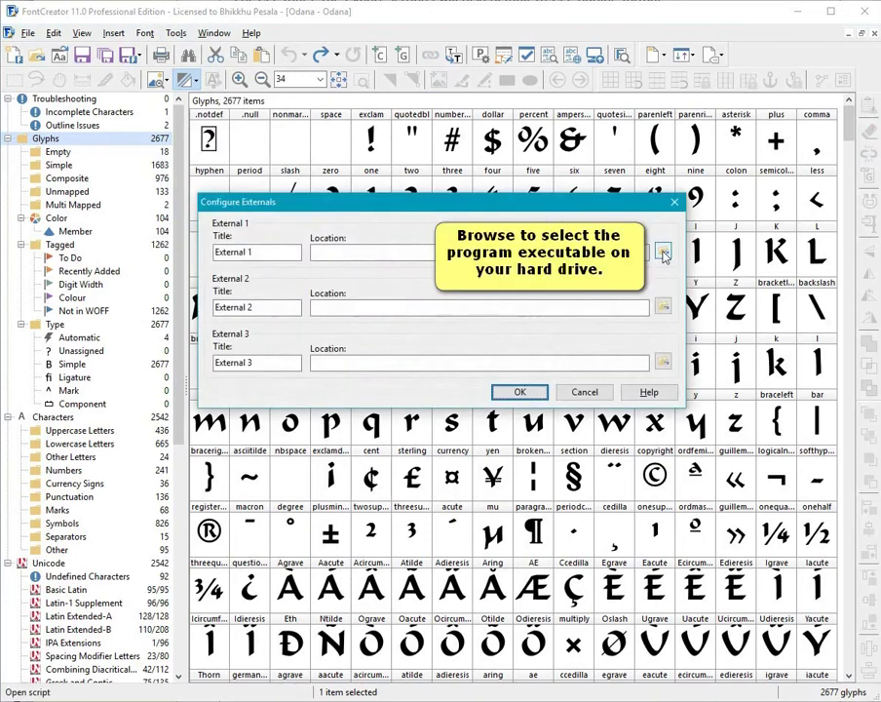
Browse for External 1's executable and go to the SYSTEM (C:) drive
{"action": "left_click", "coordinate": [663, 253]}
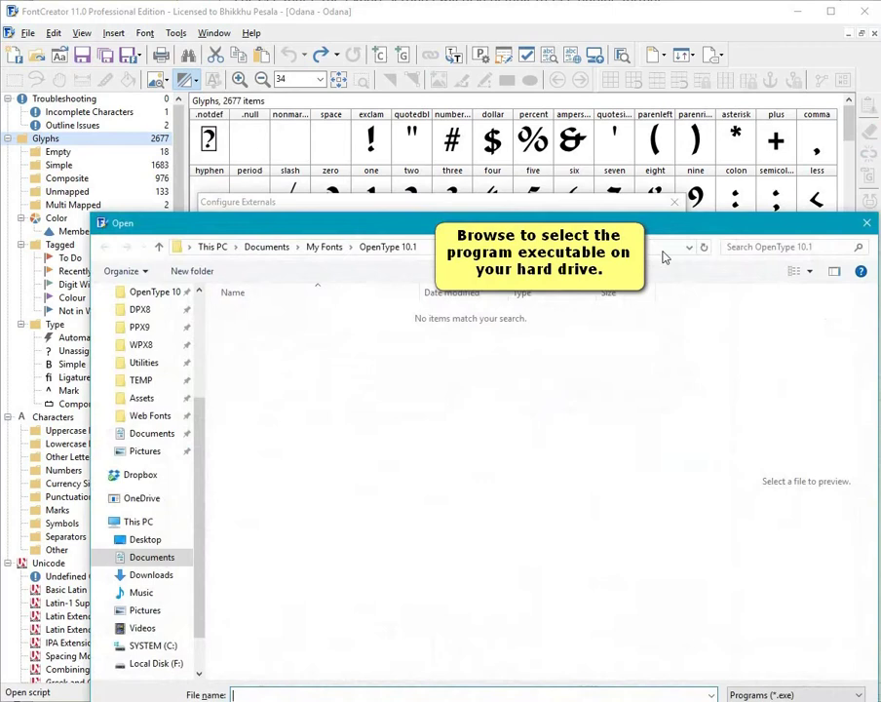
{"action": "left_click_drag", "start_coordinate": [609, 227], "coordinate": [552, 136]}
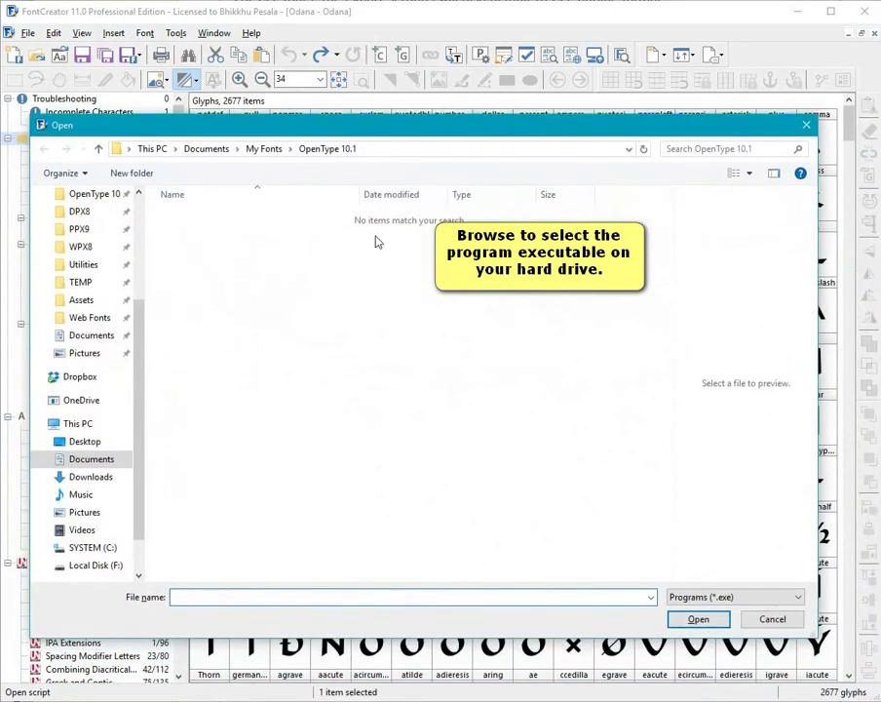
{"action": "left_click", "coordinate": [136, 207]}
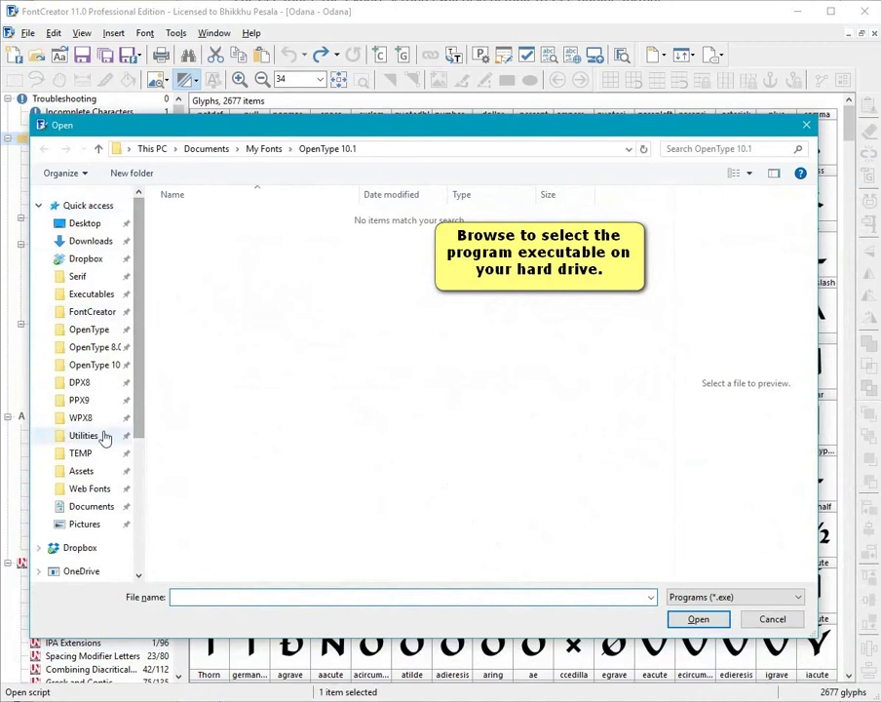
{"action": "left_click", "coordinate": [137, 542]}
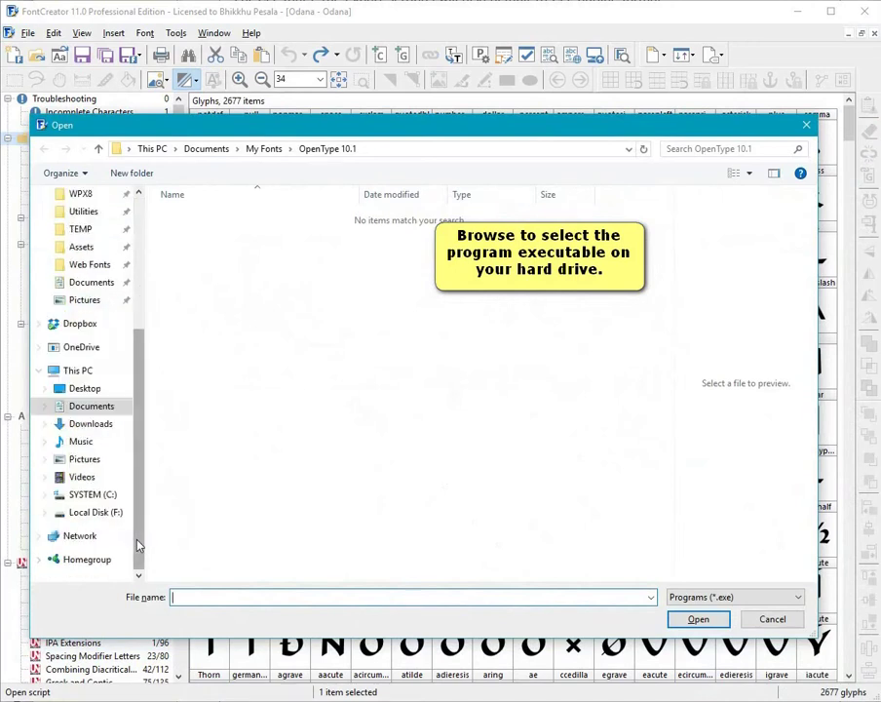
{"action": "left_click", "coordinate": [101, 494]}
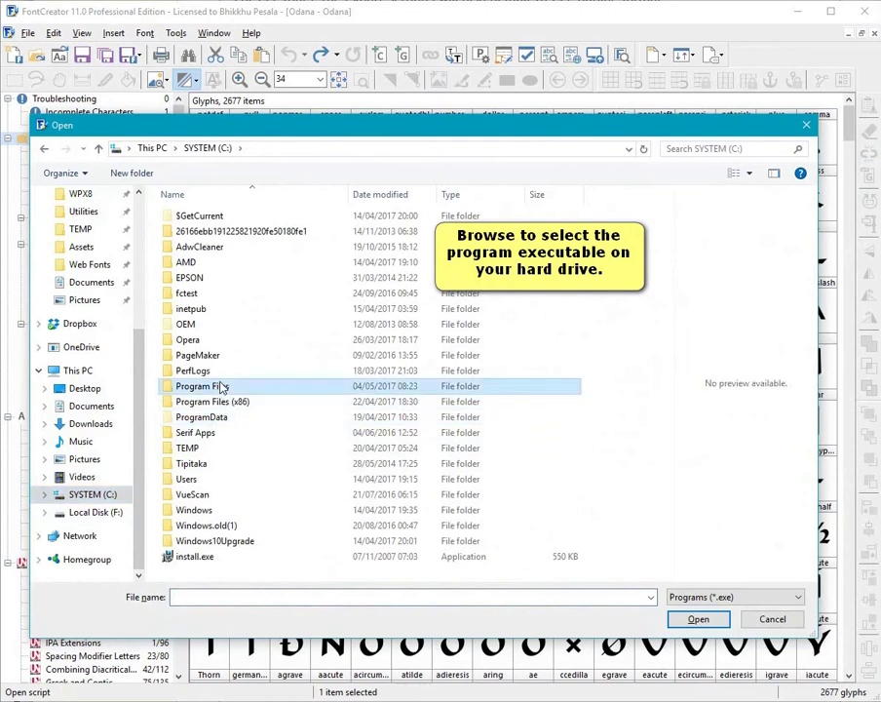
Navigate into Program Files\Serif\DrawPlus\X8\Program
{"action": "double_click", "coordinate": [219, 386]}
{"action": "scroll", "coordinate": [224, 484], "scroll_direction": "down", "scroll_amount": 3}
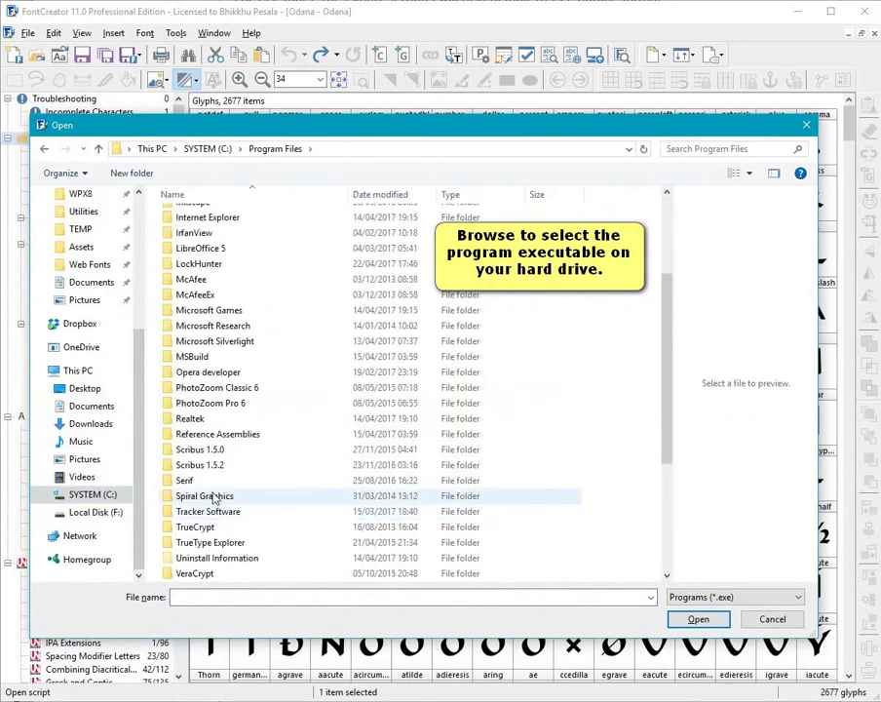
{"action": "double_click", "coordinate": [185, 474]}
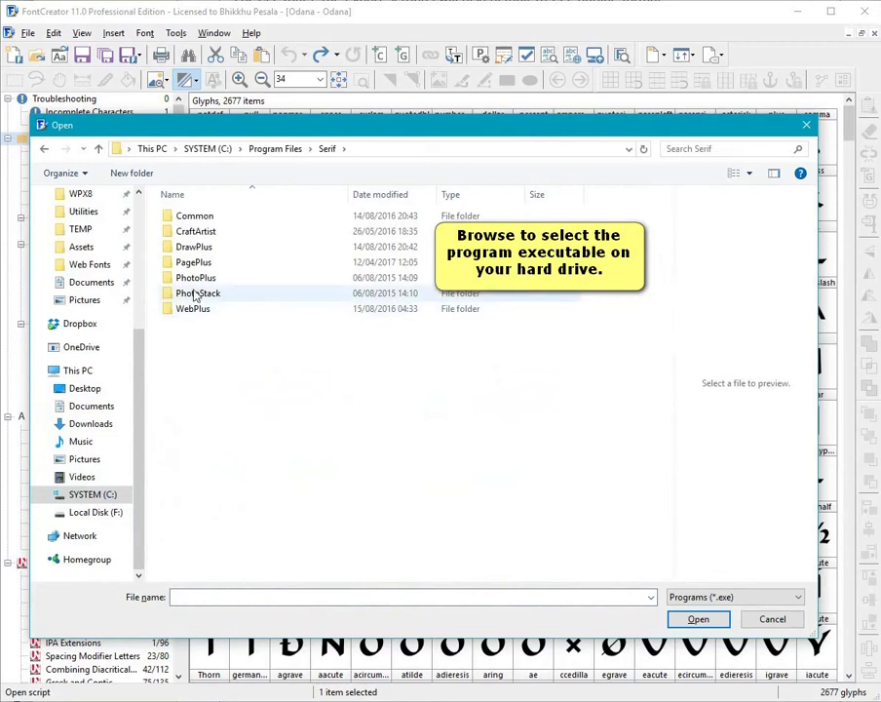
{"action": "double_click", "coordinate": [183, 250]}
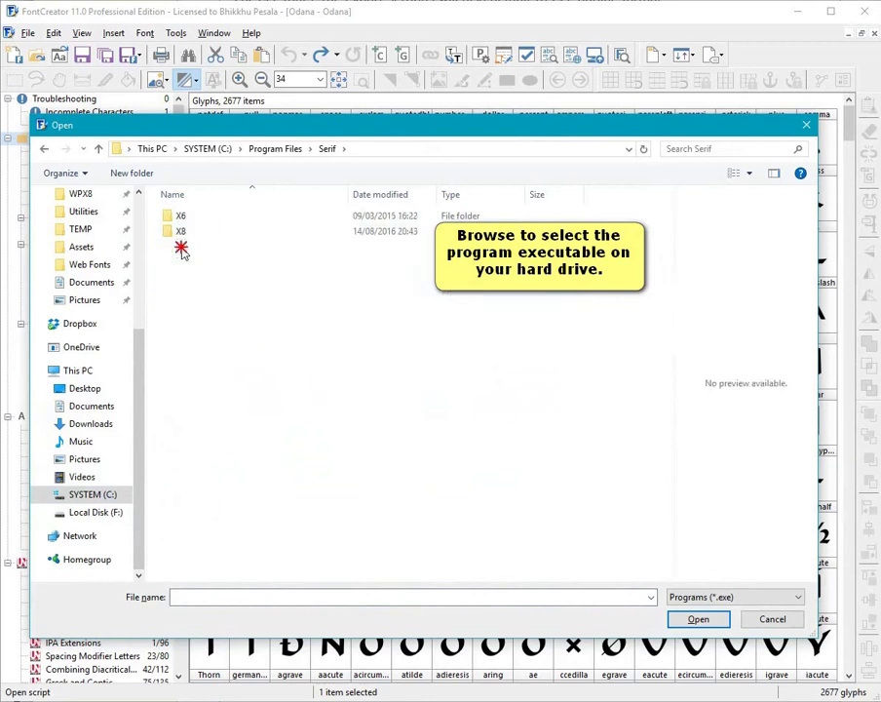
{"action": "left_click", "coordinate": [181, 236]}
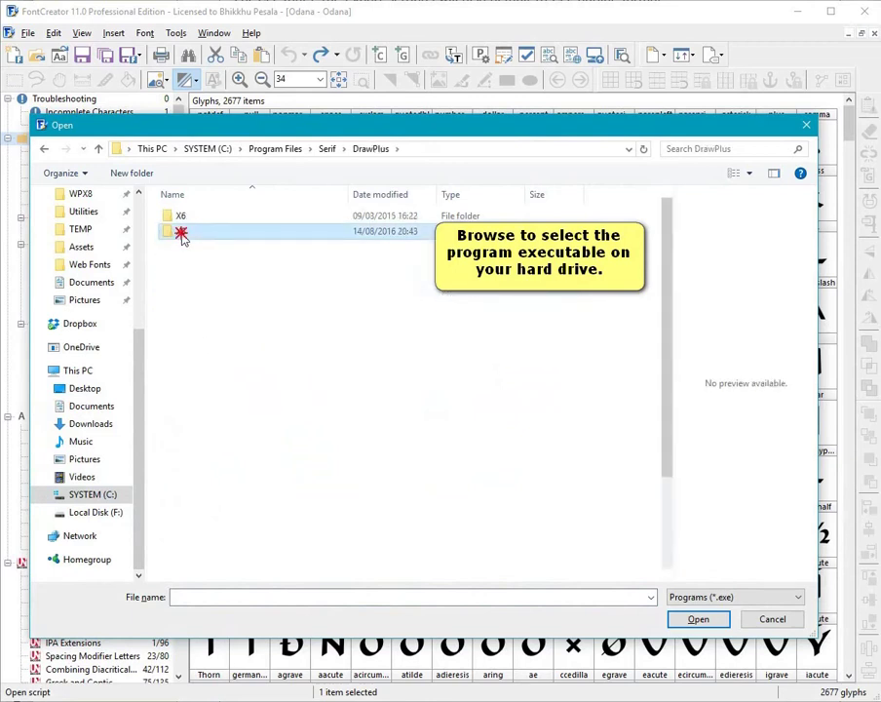
{"action": "double_click", "coordinate": [182, 236]}
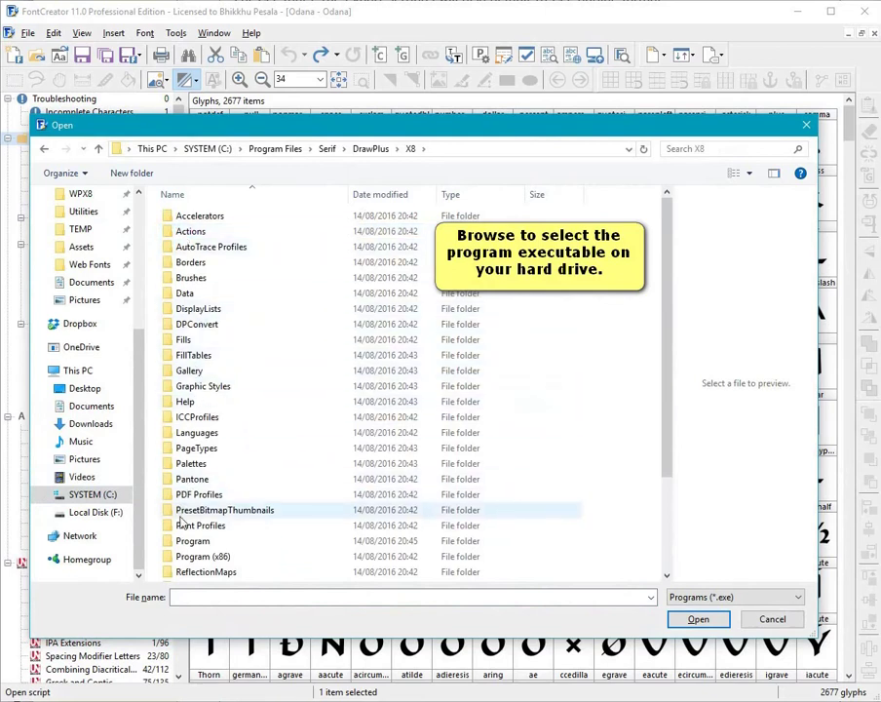
{"action": "scroll", "coordinate": [186, 526], "scroll_direction": "down", "scroll_amount": 2}
{"action": "double_click", "coordinate": [192, 466]}
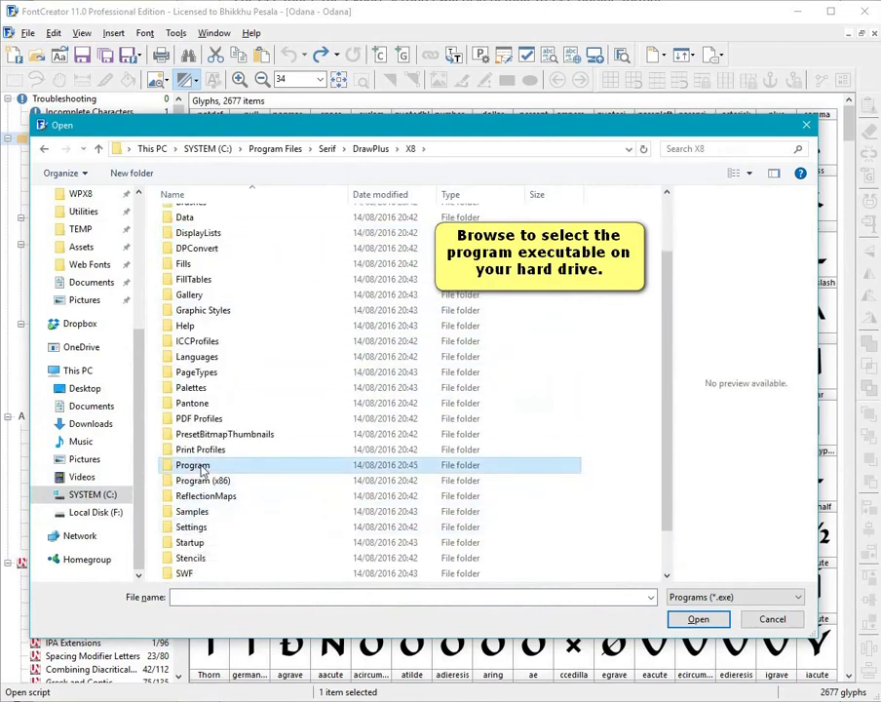
Choose DrawPlus.exe for External 1, title it &DrawPlus X8, and save the externals
{"action": "left_click", "coordinate": [276, 230]}
{"action": "double_click", "coordinate": [276, 230]}
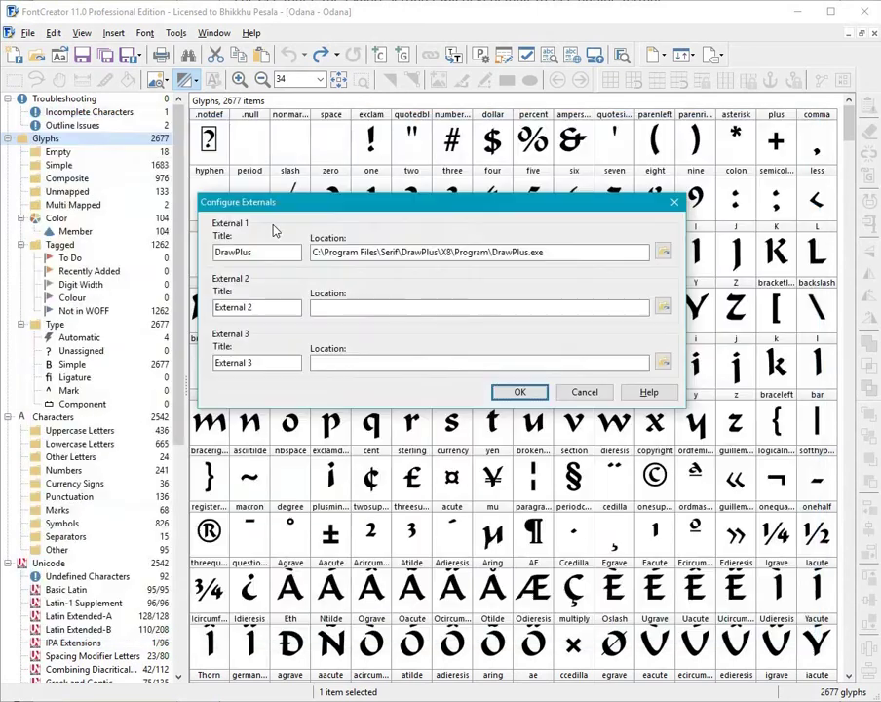
{"action": "left_click", "coordinate": [269, 253]}
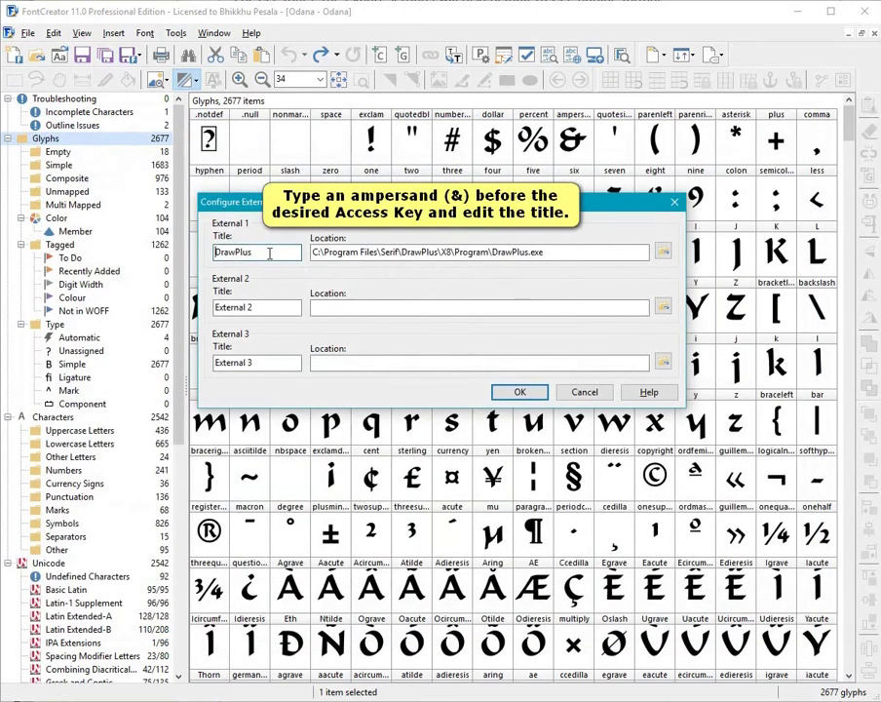
{"action": "type", "text": "&"}
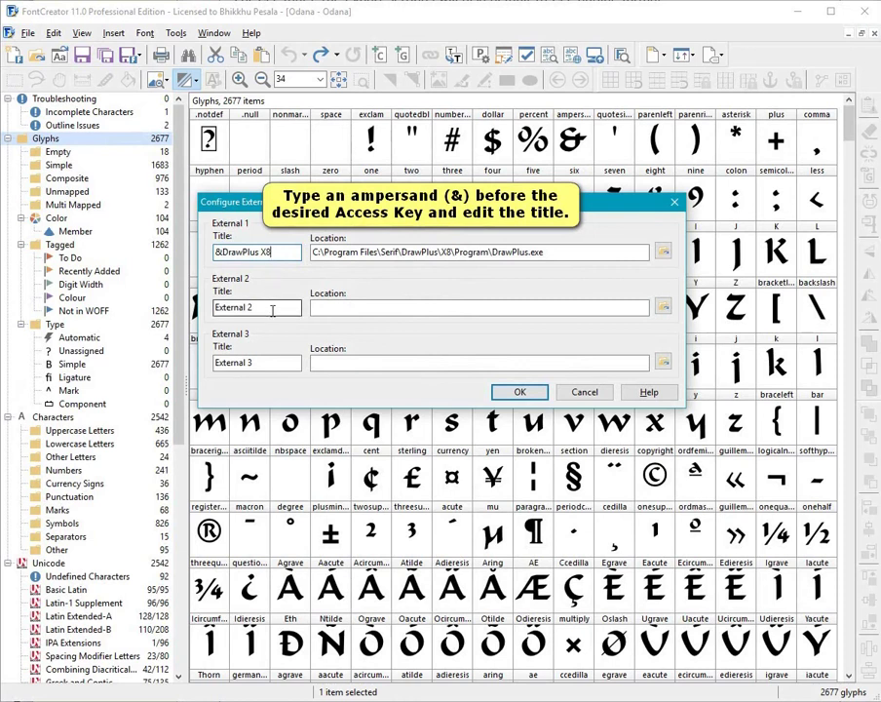
{"action": "left_click", "coordinate": [520, 394]}
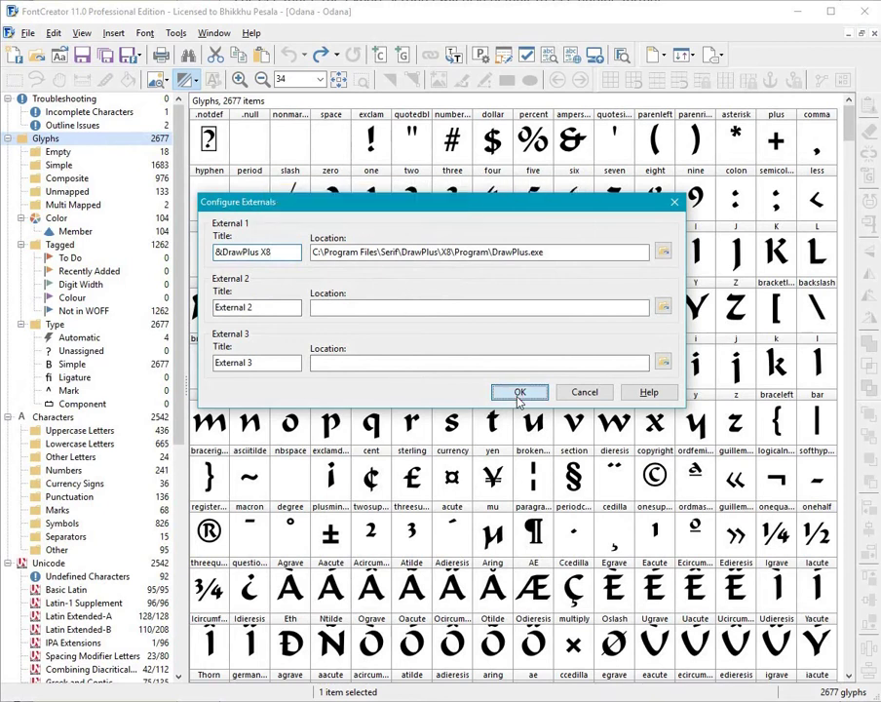
Launch DrawPlus X8 from Tools > Launch Externals, then return to the glyph overview
{"action": "left_click", "coordinate": [172, 35]}
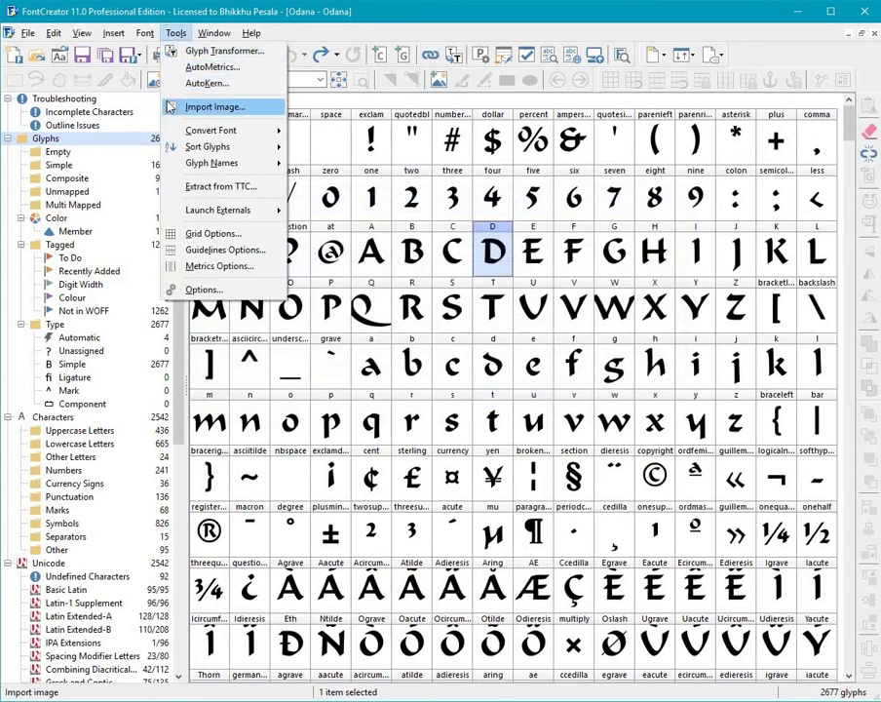
{"action": "mouse_move", "coordinate": [217, 215]}
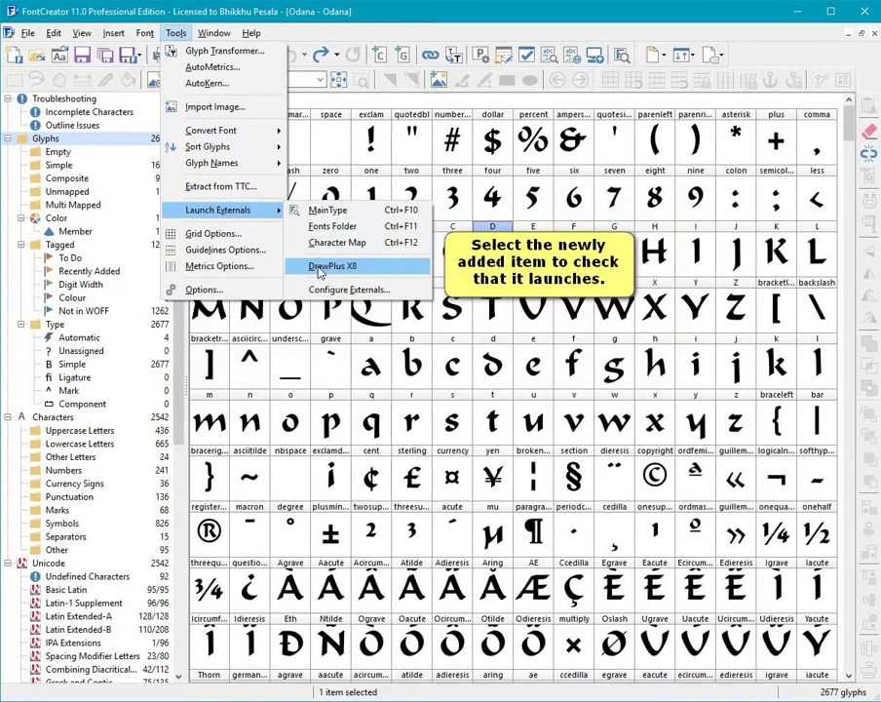
{"action": "left_click", "coordinate": [321, 266]}
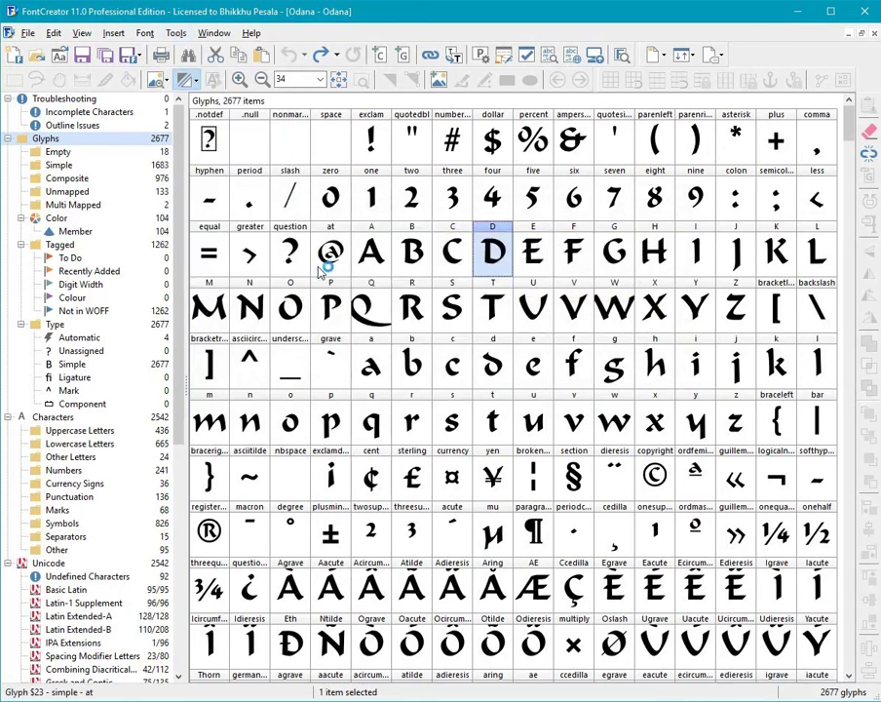
{"action": "left_click", "coordinate": [505, 254]}
Open the Acariya Italic font project through File > Open
{"action": "left_click", "coordinate": [28, 34]}
{"action": "mouse_move", "coordinate": [56, 99]}
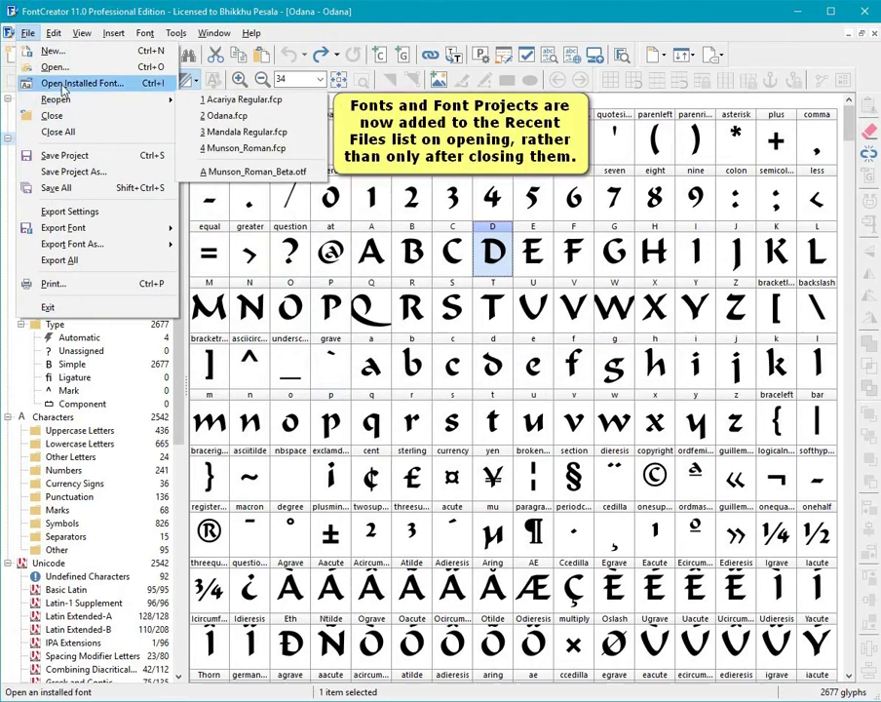
{"action": "left_click", "coordinate": [54, 67]}
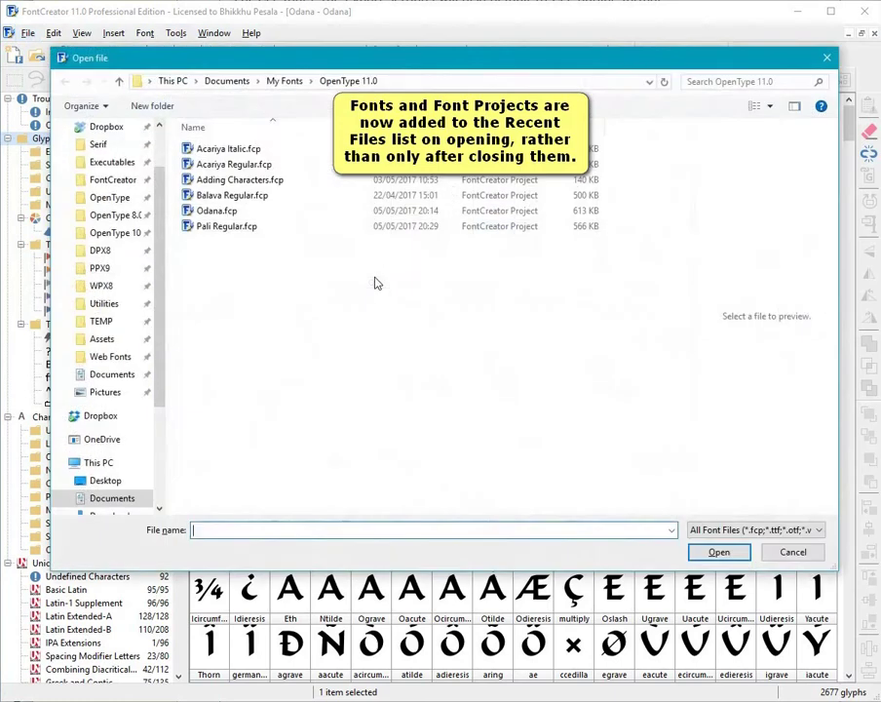
{"action": "double_click", "coordinate": [228, 148]}
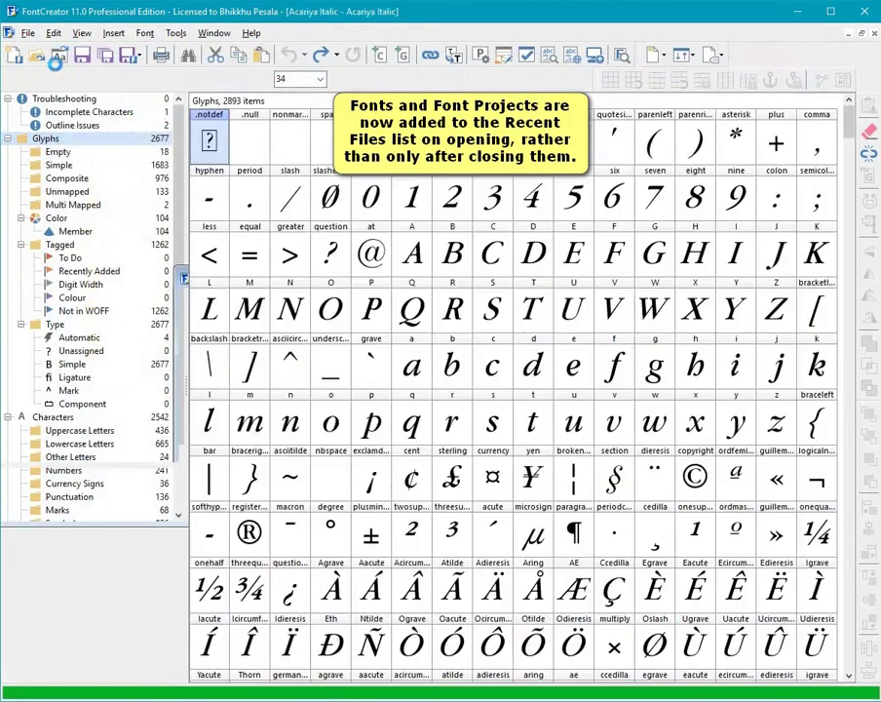
Reopen Odana.fcp from the File > Reopen recent files list
{"action": "left_click", "coordinate": [28, 33]}
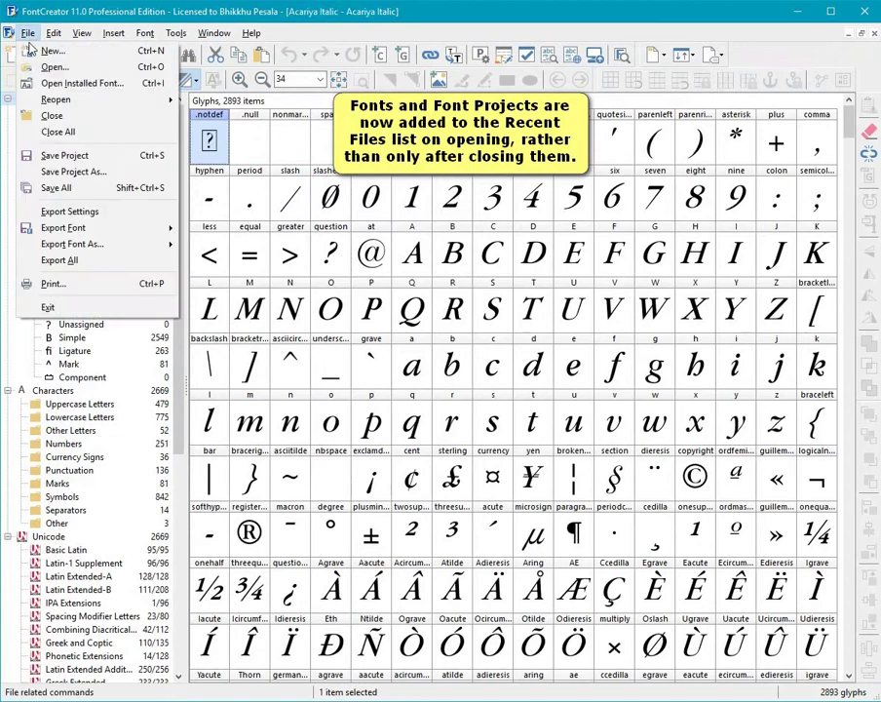
{"action": "mouse_move", "coordinate": [88, 99]}
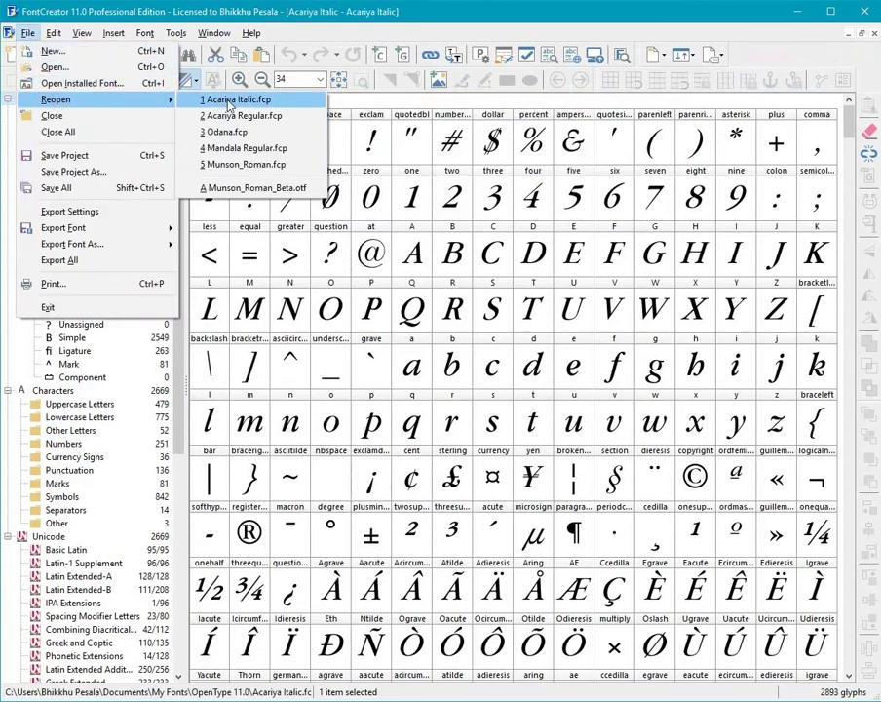
{"action": "left_click", "coordinate": [306, 175]}
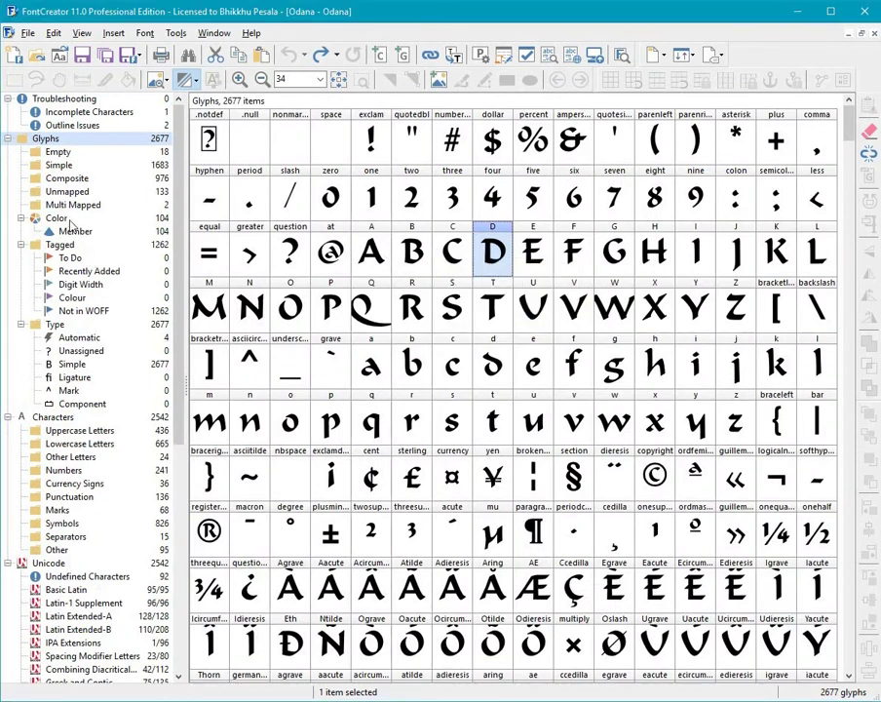
Filter to Color glyphs, open A.salt in Colour Mode, and move Members and Palette panels left
{"action": "left_click", "coordinate": [65, 220]}
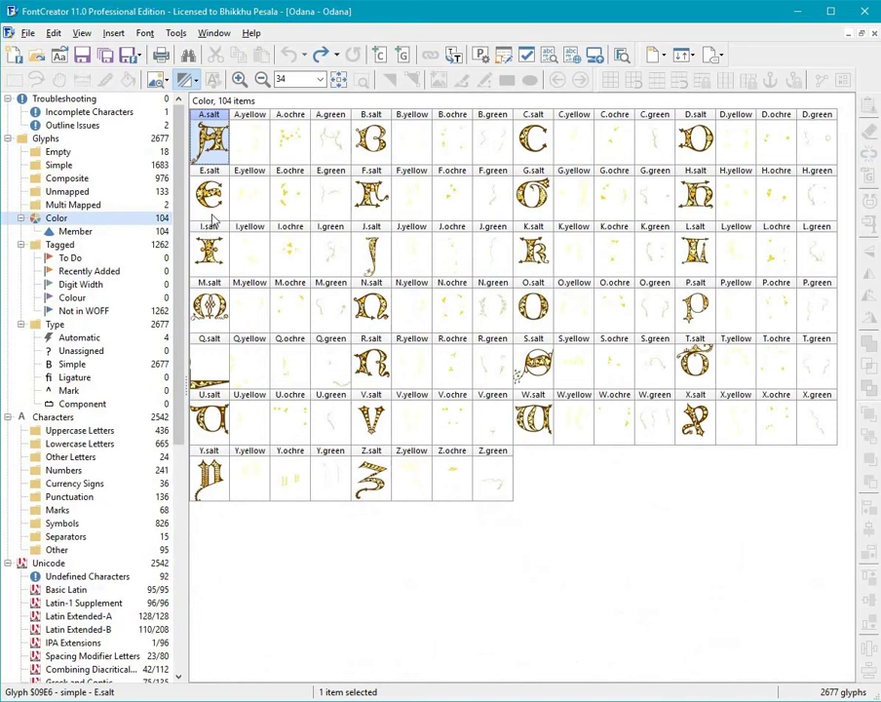
{"action": "left_click", "coordinate": [210, 142]}
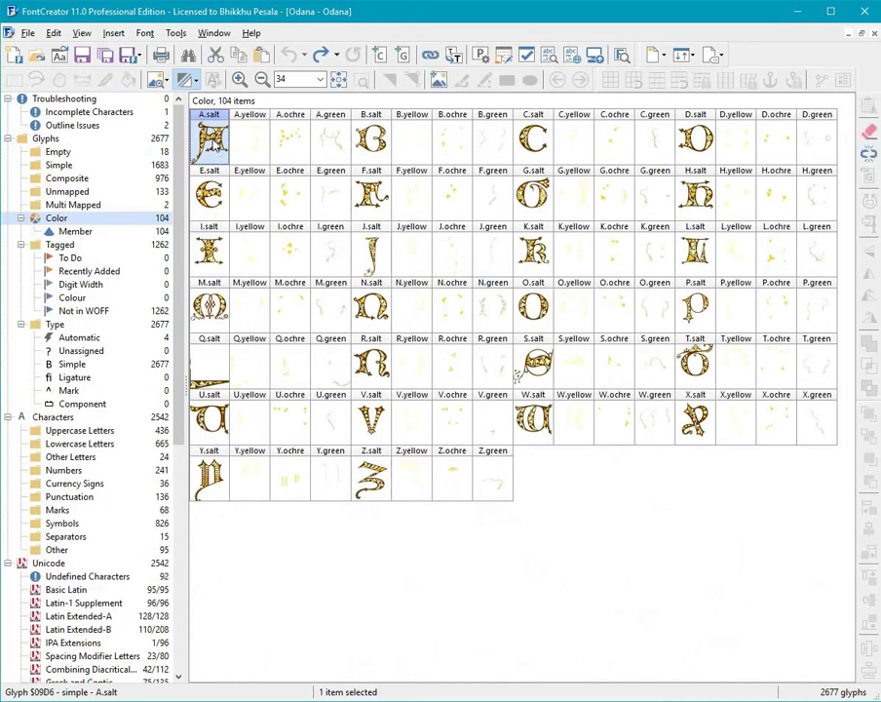
{"action": "key", "text": "Return"}
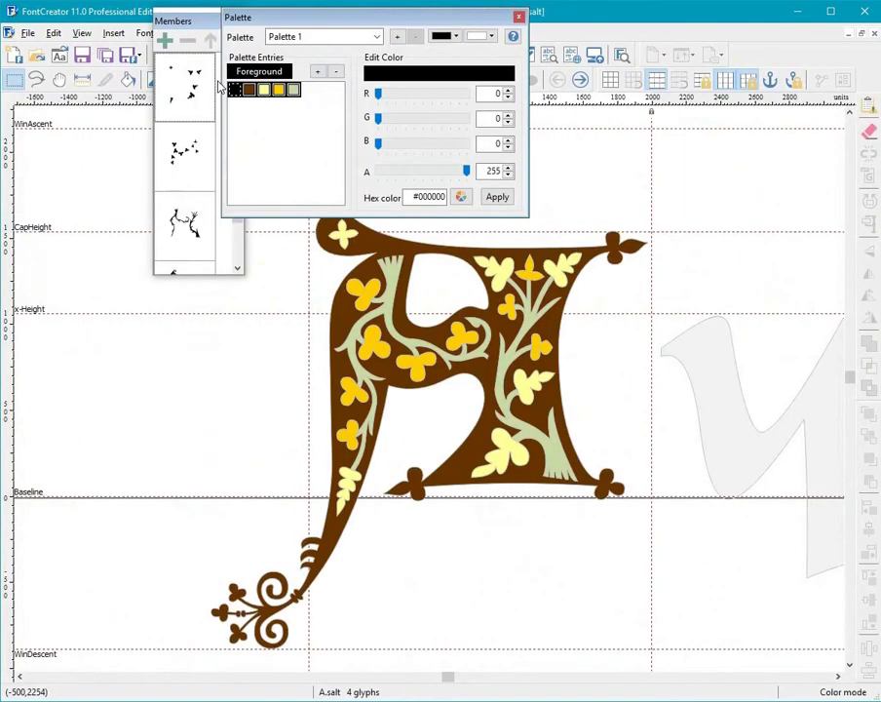
{"action": "key", "text": "c"}
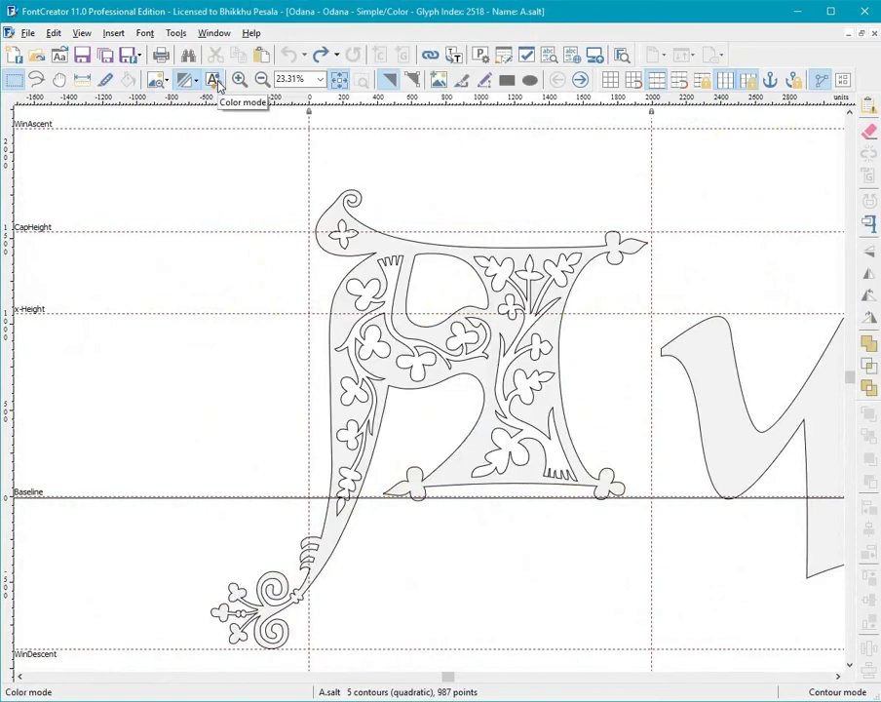
{"action": "left_click", "coordinate": [219, 84]}
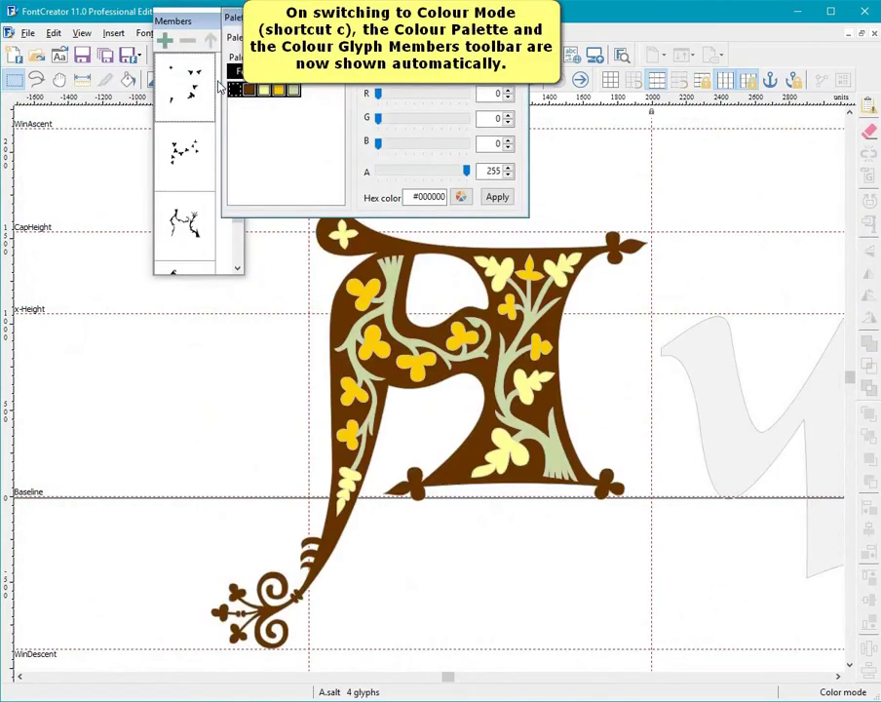
{"action": "left_click_drag", "start_coordinate": [180, 24], "coordinate": [90, 299]}
{"action": "left_click_drag", "start_coordinate": [311, 12], "coordinate": [123, 86]}
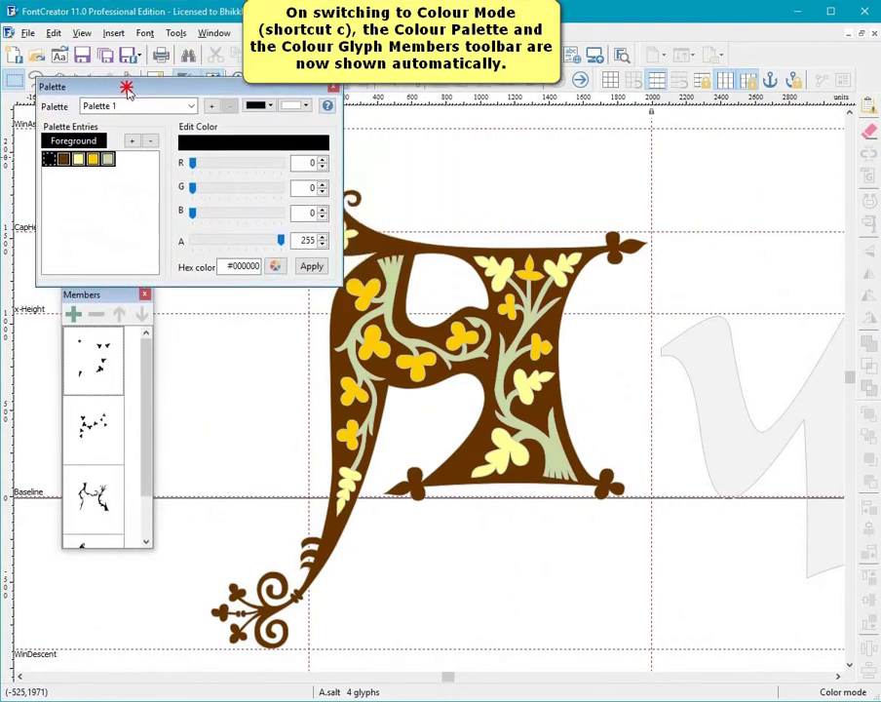
Open and close A.yellow, A.ochre and A.green in turn, then switch A.salt to outline view
{"action": "left_click", "coordinate": [98, 363]}
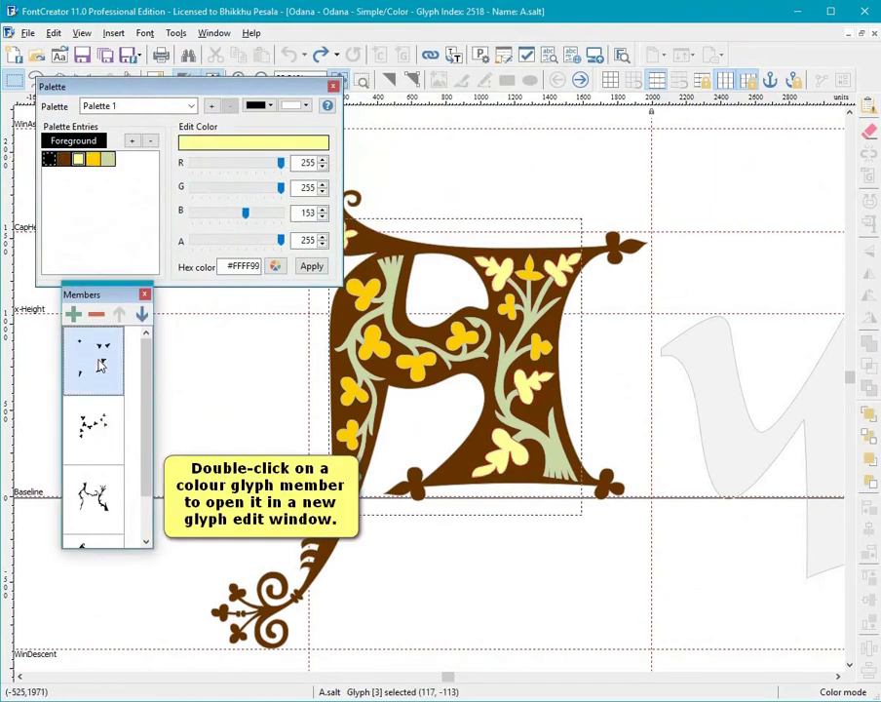
{"action": "double_click", "coordinate": [99, 364]}
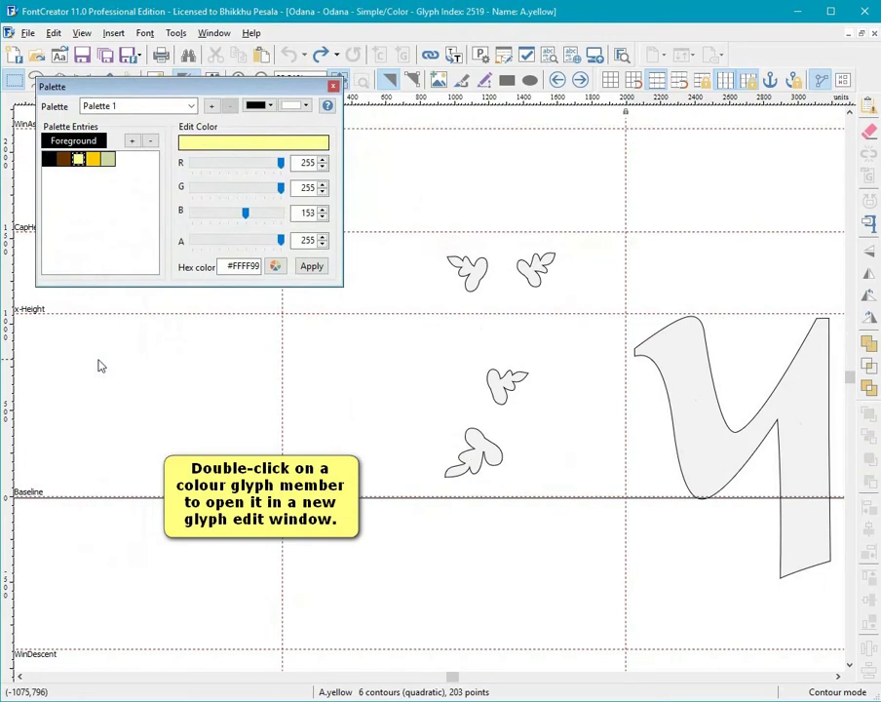
{"action": "key", "text": "ctrl+F4"}
{"action": "double_click", "coordinate": [97, 429]}
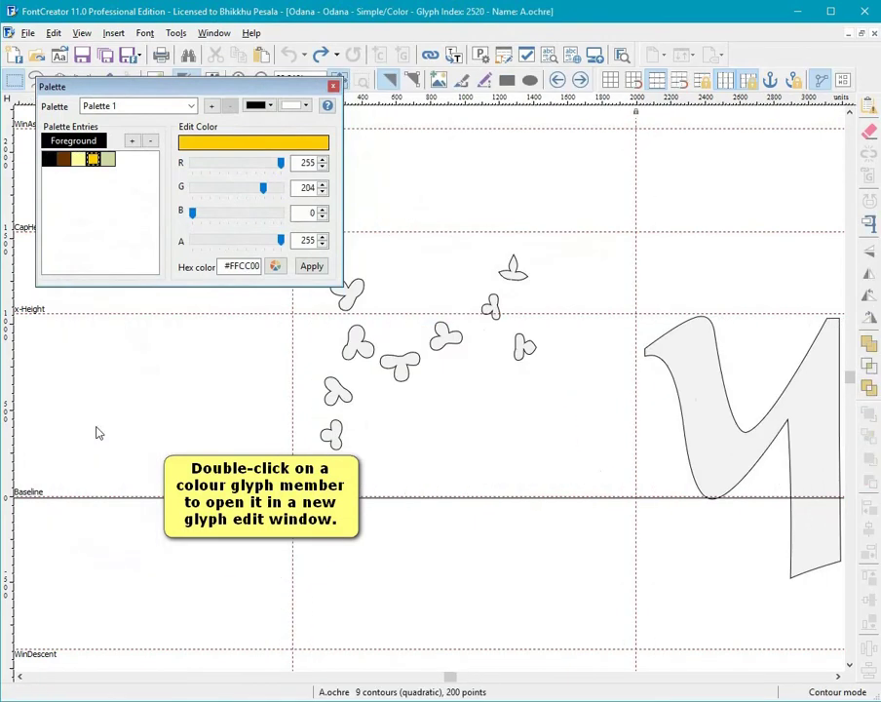
{"action": "key", "text": "ctrl+F4"}
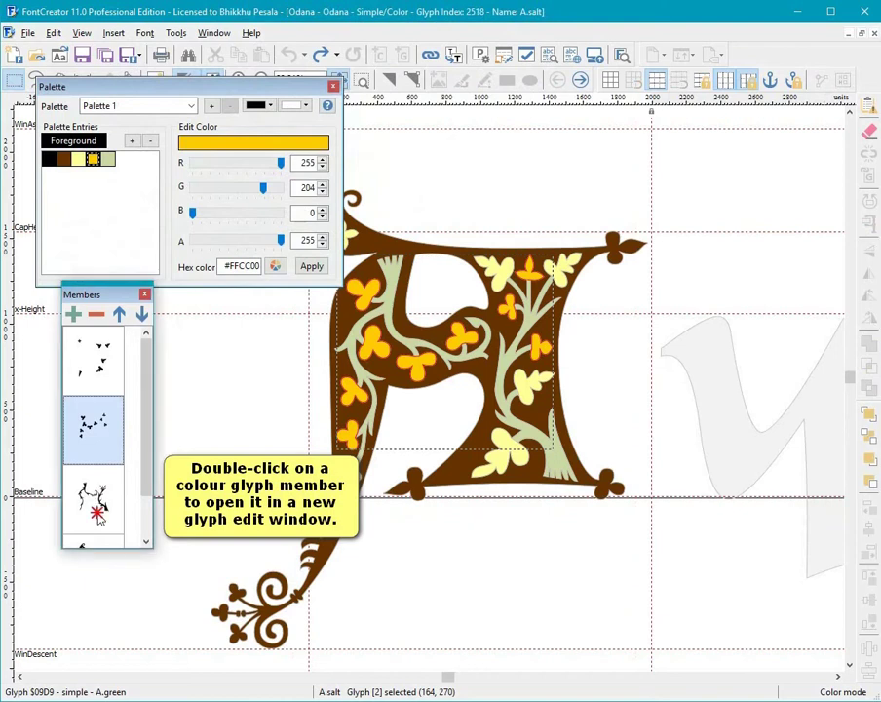
{"action": "double_click", "coordinate": [97, 517]}
{"action": "key", "text": "ctrl+F4"}
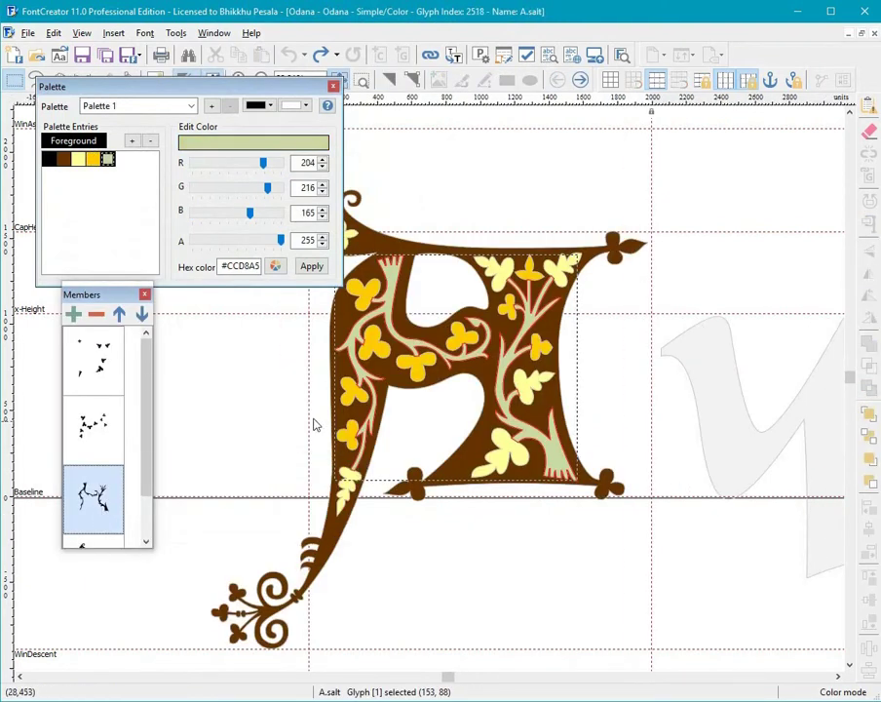
{"action": "key", "text": "ctrl+shift+c"}
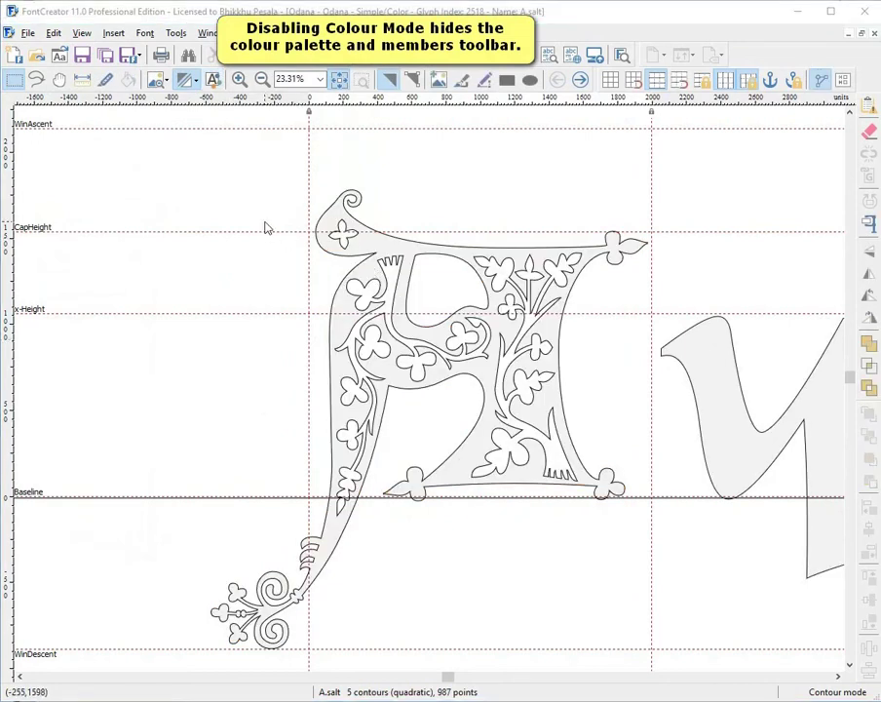
Close A.salt, open the composite Adieresis from all glyphs, and show its Transform panel
{"action": "key", "text": "ctrl+F4"}
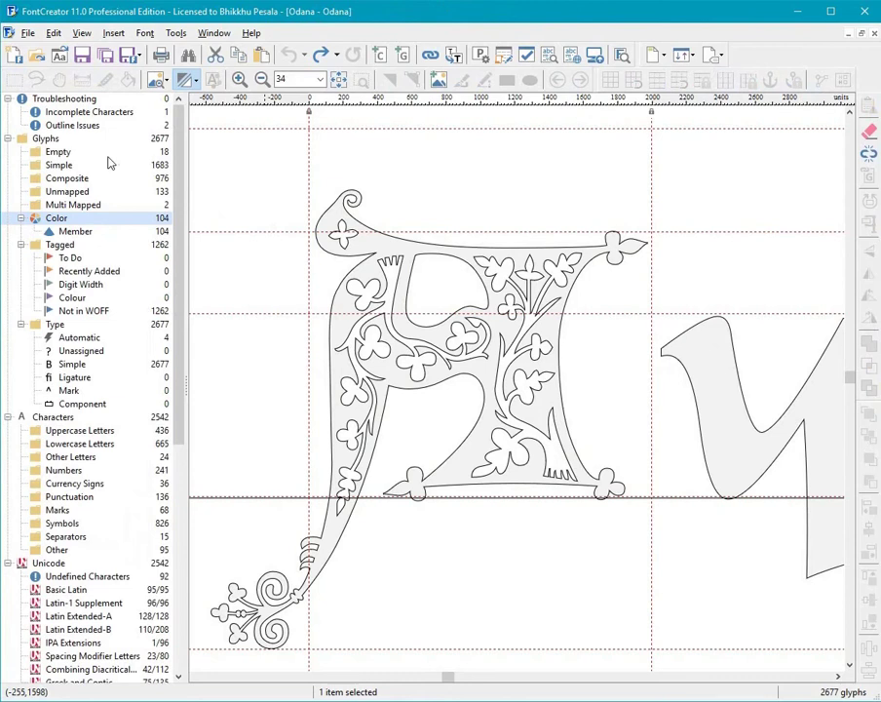
{"action": "left_click", "coordinate": [44, 139]}
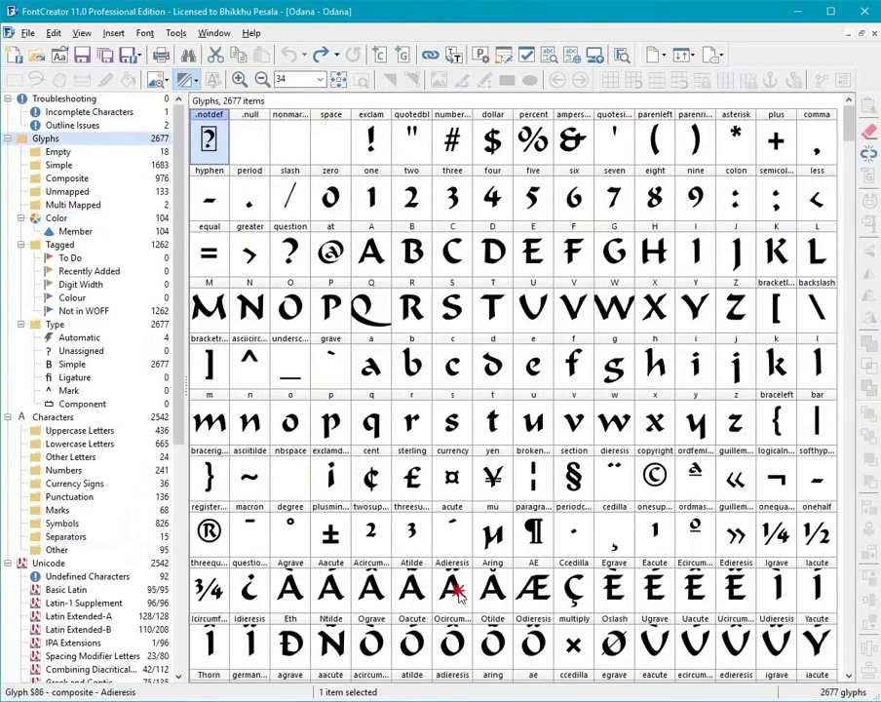
{"action": "double_click", "coordinate": [459, 595]}
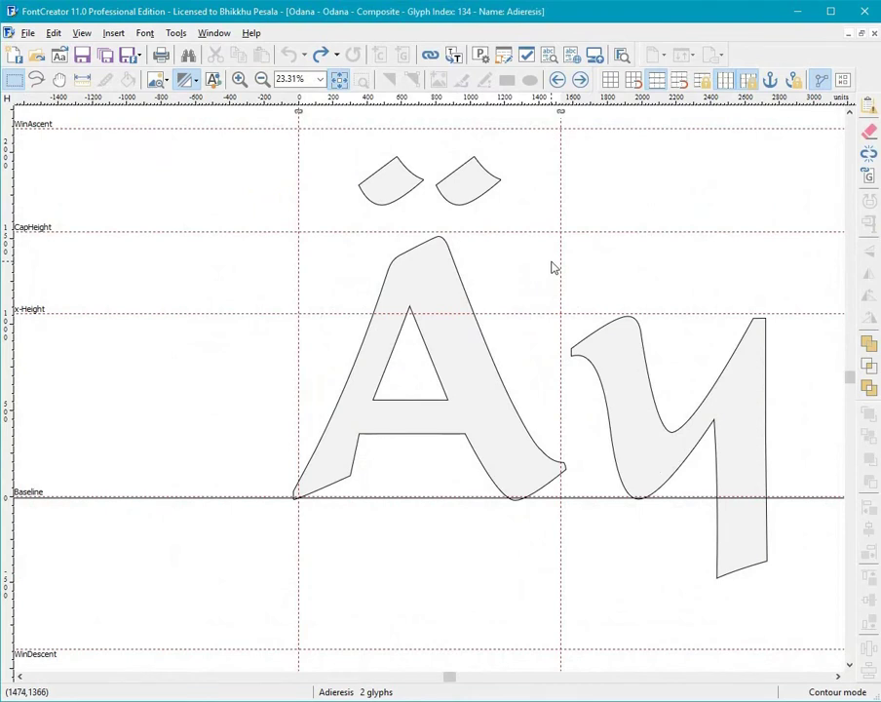
{"action": "key", "text": "F9"}
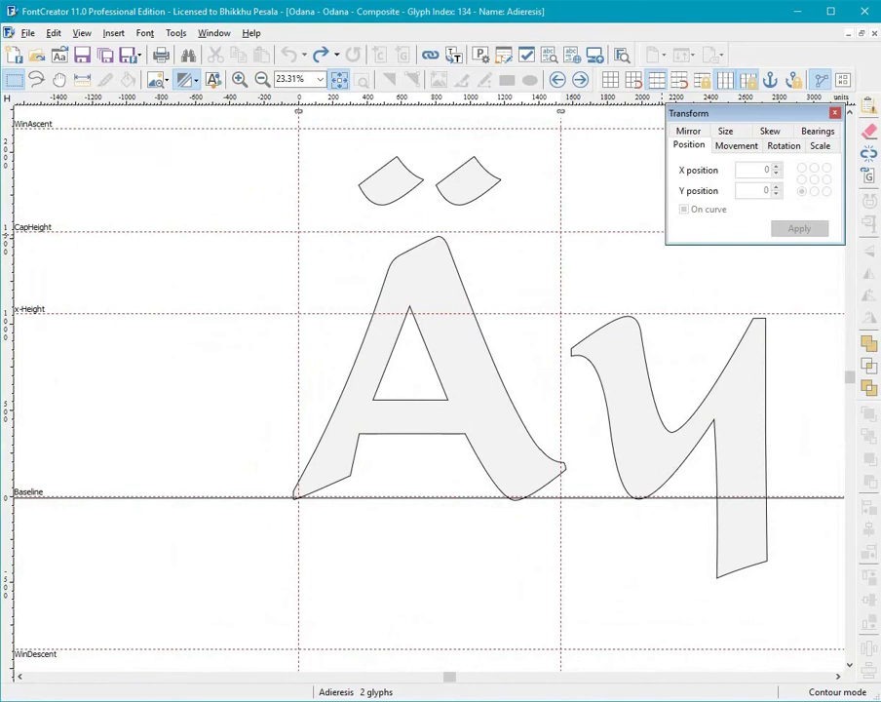
Filter the composite member picker by 'circumflex' and select two circumflex glyphs
{"action": "left_click", "coordinate": [868, 178]}
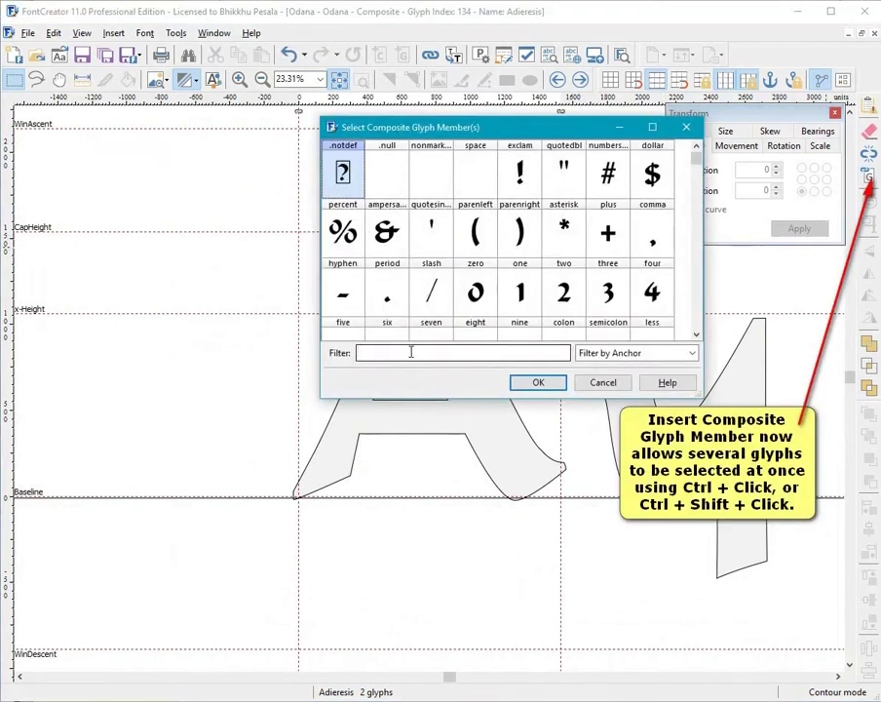
{"action": "type", "text": "cir"}
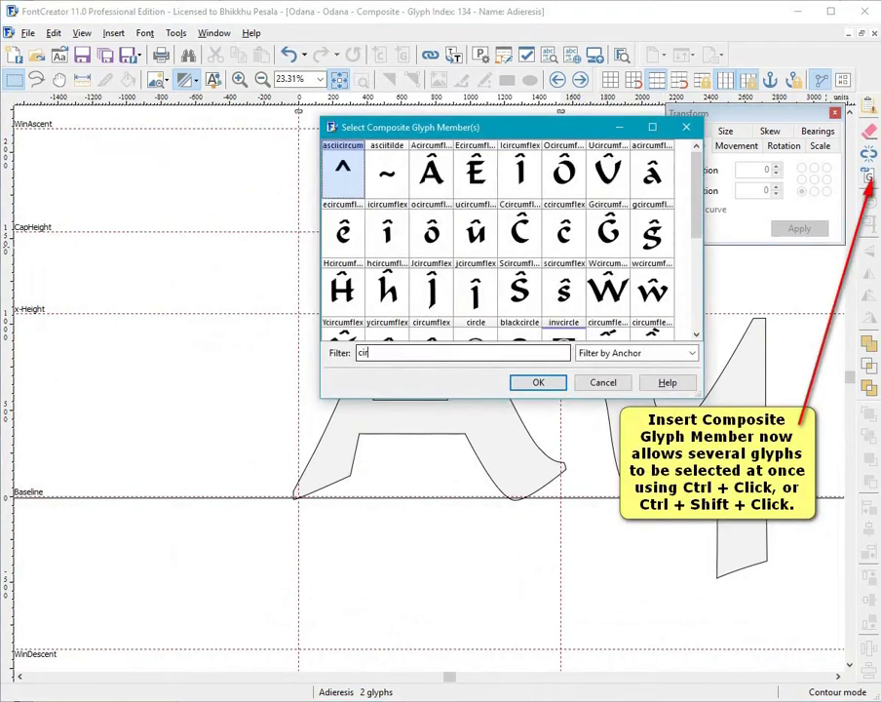
{"action": "type", "text": "cumfle"}
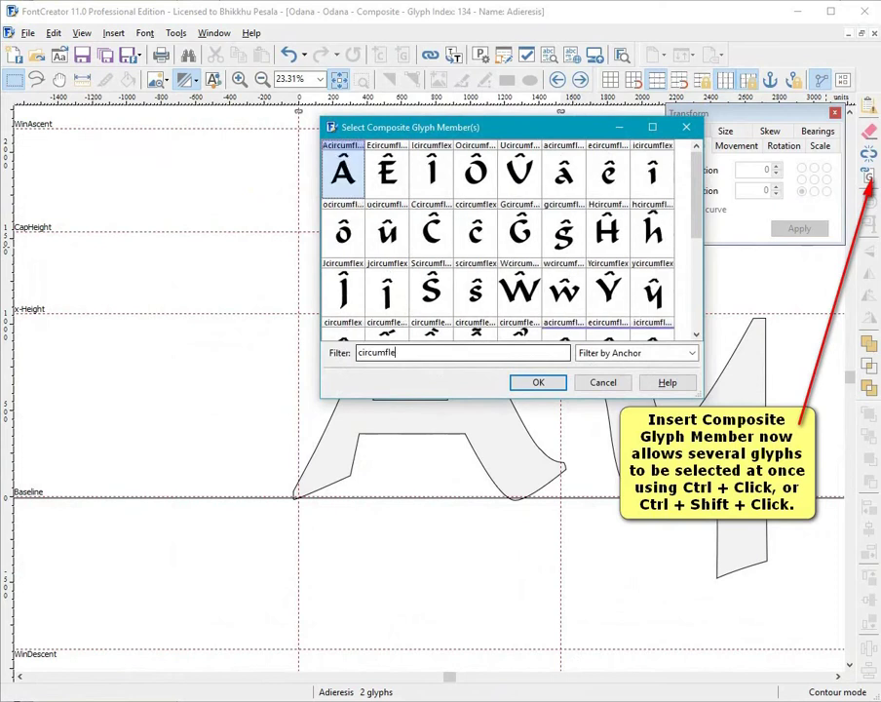
{"action": "type", "text": "x"}
{"action": "scroll", "coordinate": [433, 332], "scroll_direction": "down", "scroll_amount": 1}
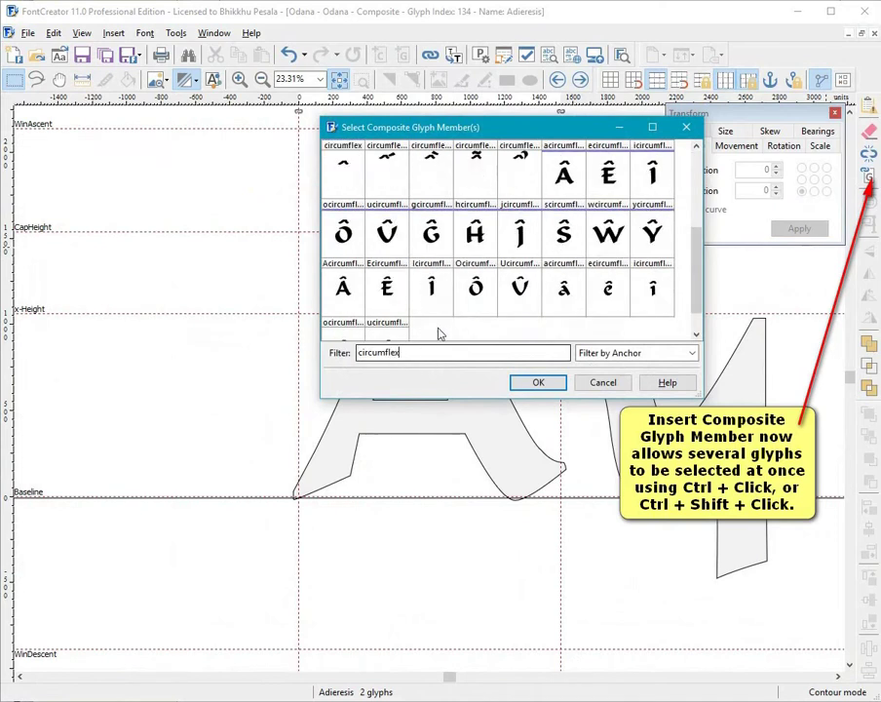
{"action": "left_click", "coordinate": [346, 170]}
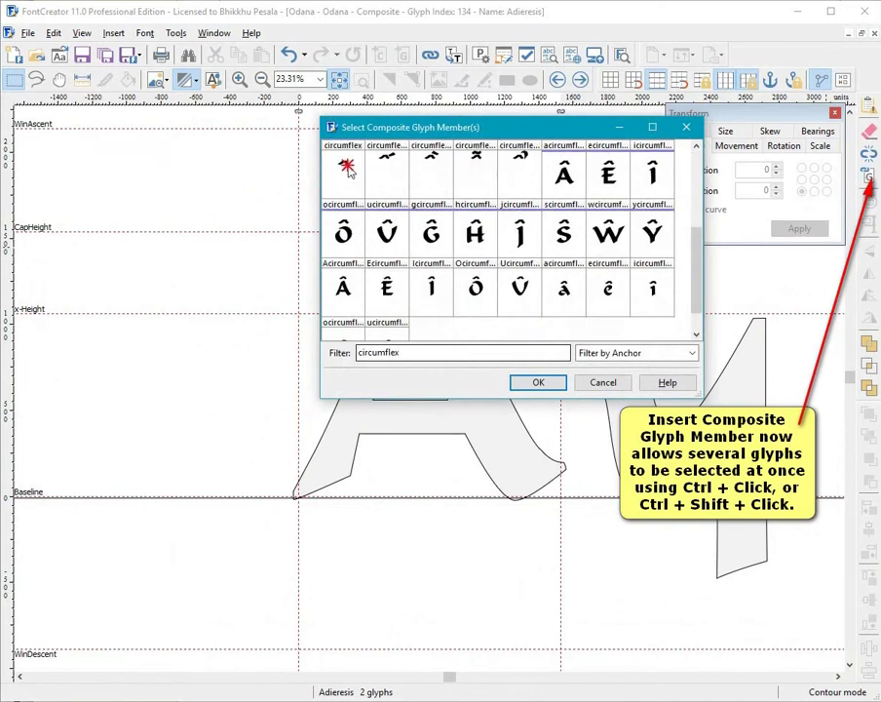
{"action": "left_click", "coordinate": [481, 172], "text": "ctrl"}
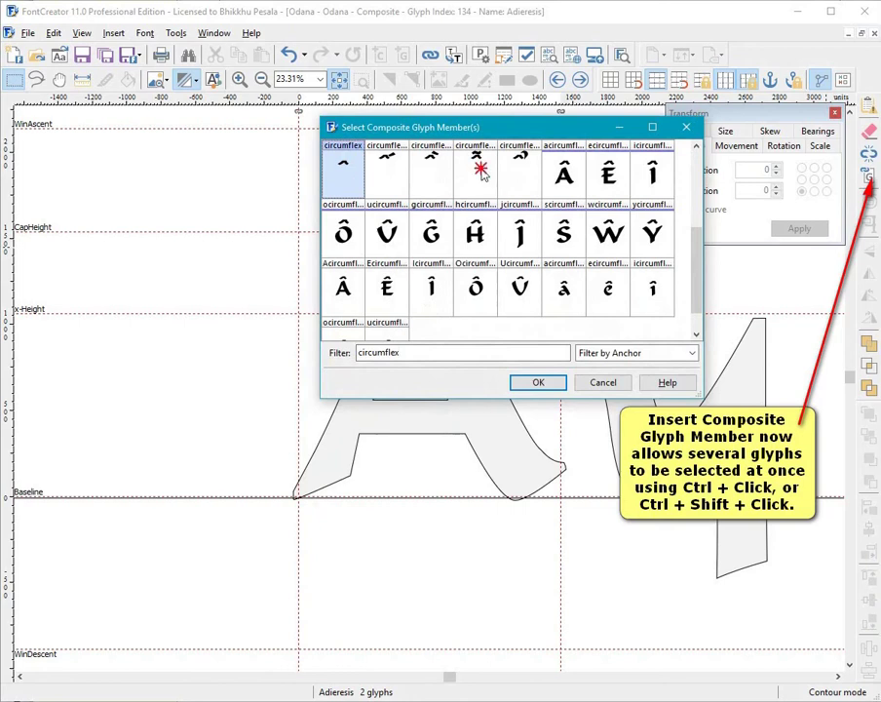
Insert the circumflex members, then try raising the dieresis to 1794 and undo it
{"action": "left_click", "coordinate": [536, 382]}
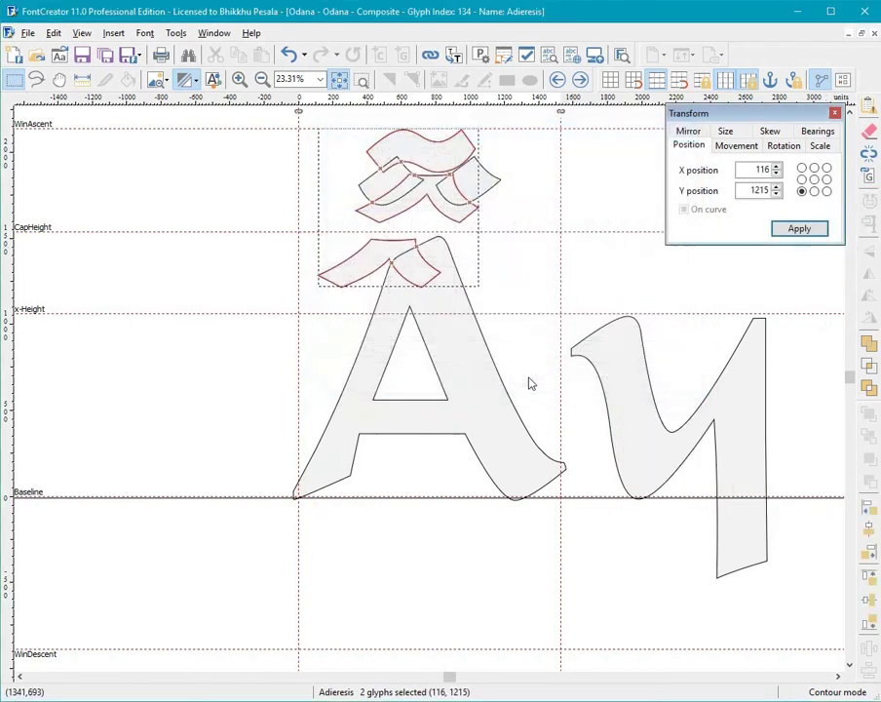
{"action": "left_click", "coordinate": [449, 174]}
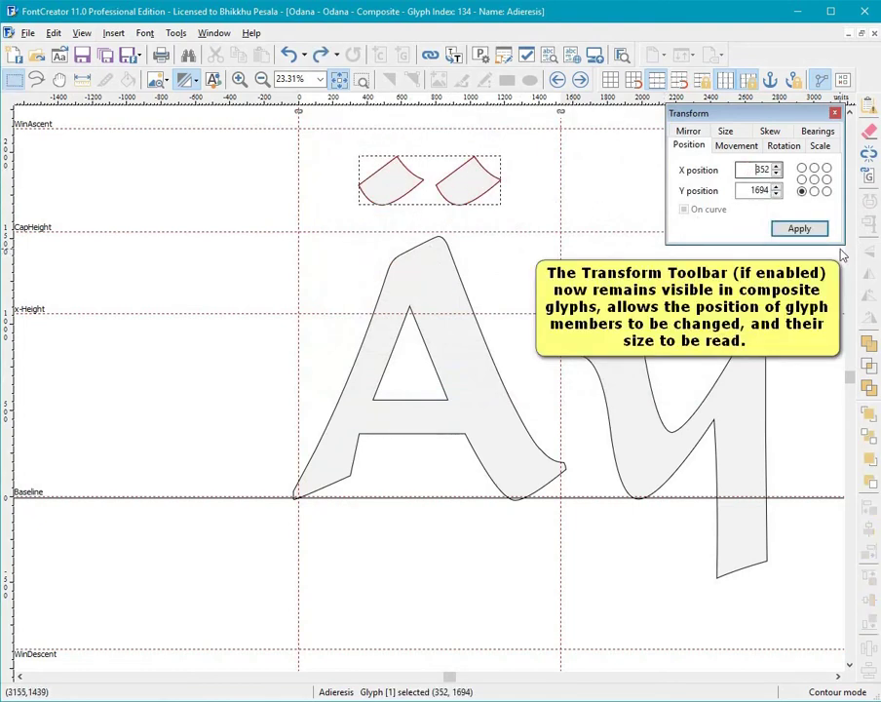
{"action": "key", "text": "Tab"}
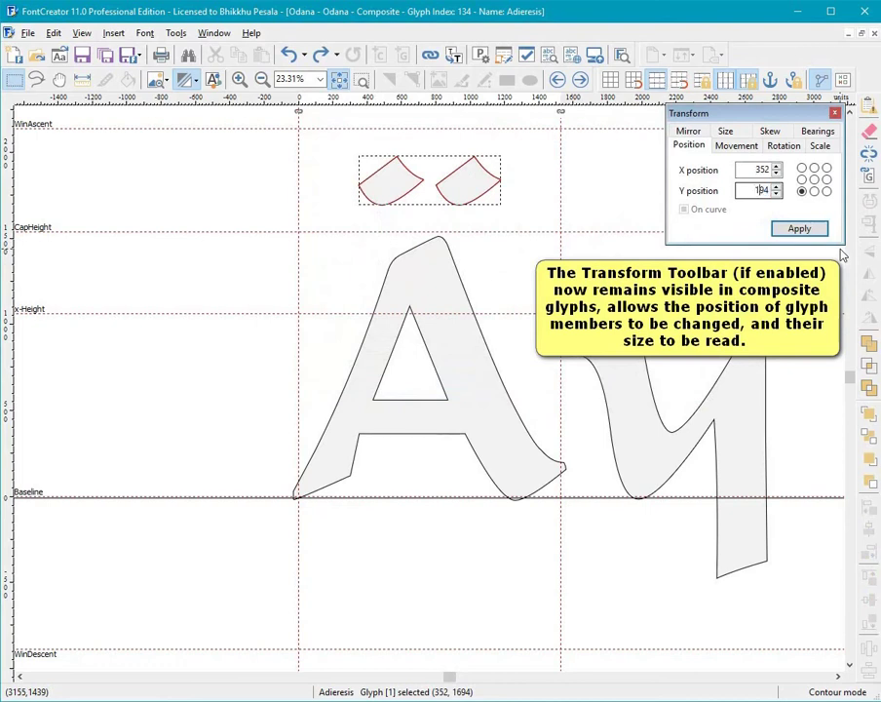
{"action": "key", "text": "Return"}
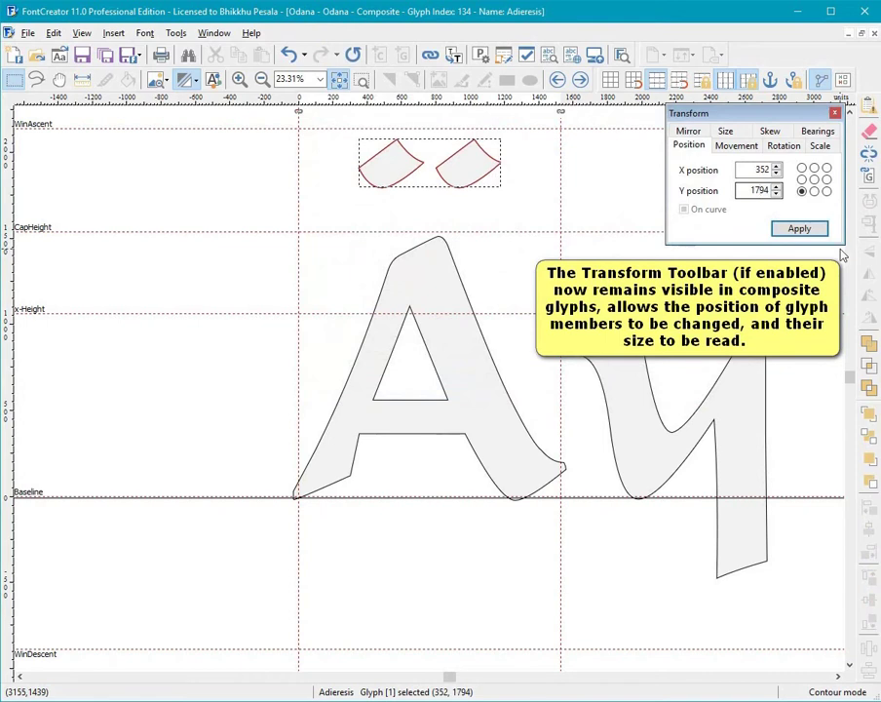
{"action": "left_click", "coordinate": [291, 55]}
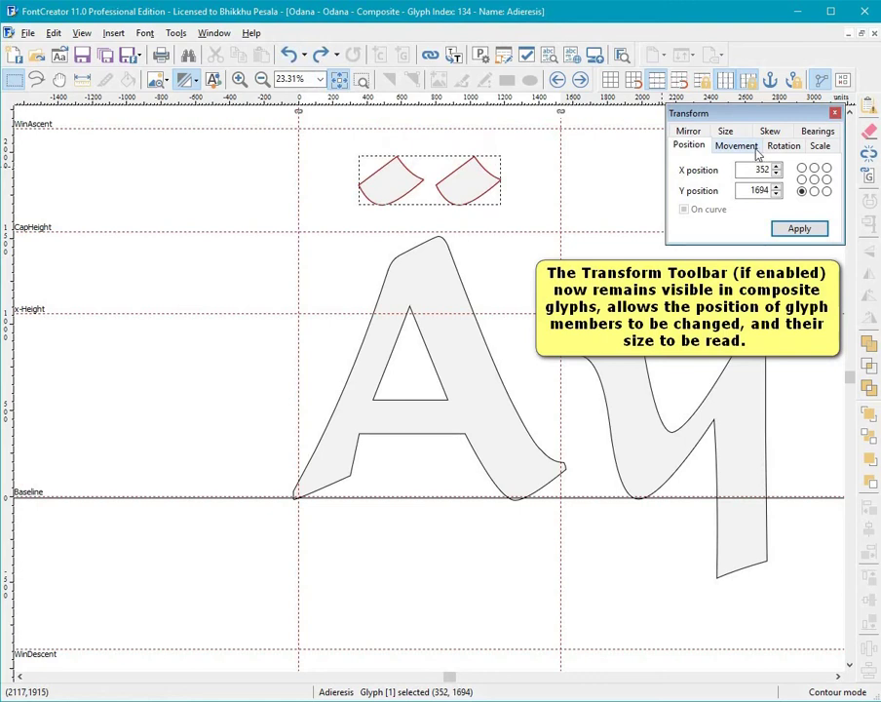
Read the A and dieresis member sizes in the Size tab, then clear the selection
{"action": "left_click", "coordinate": [727, 132]}
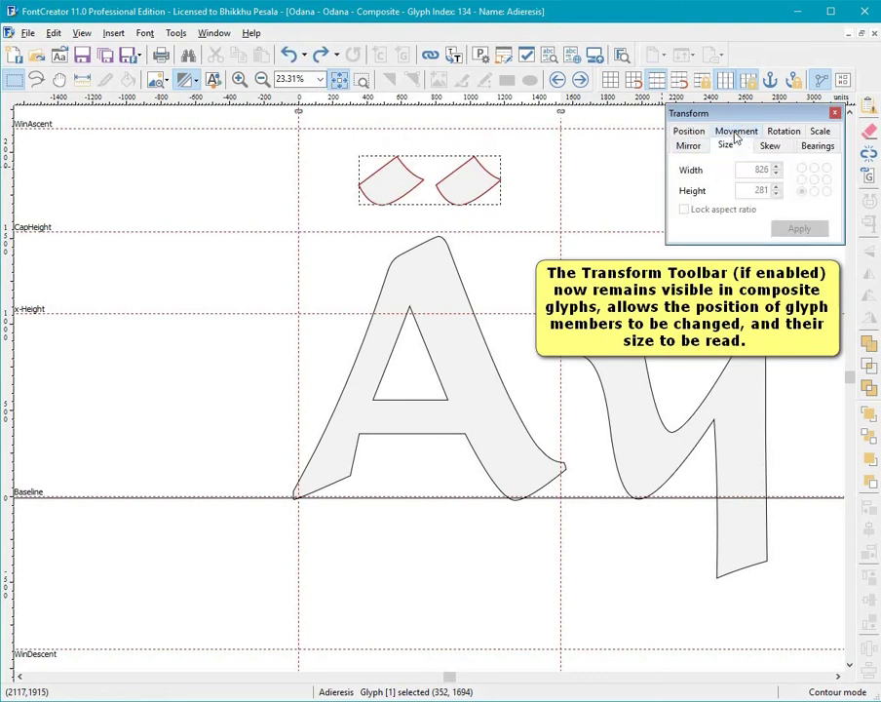
{"action": "left_click", "coordinate": [441, 300]}
{"action": "left_click", "coordinate": [465, 174]}
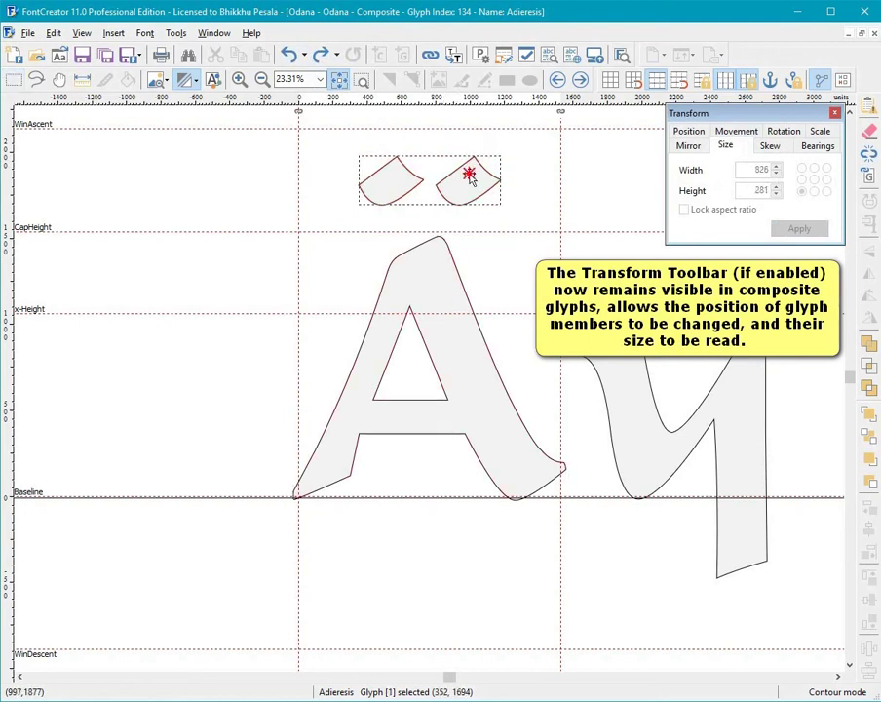
{"action": "left_click", "coordinate": [599, 209]}
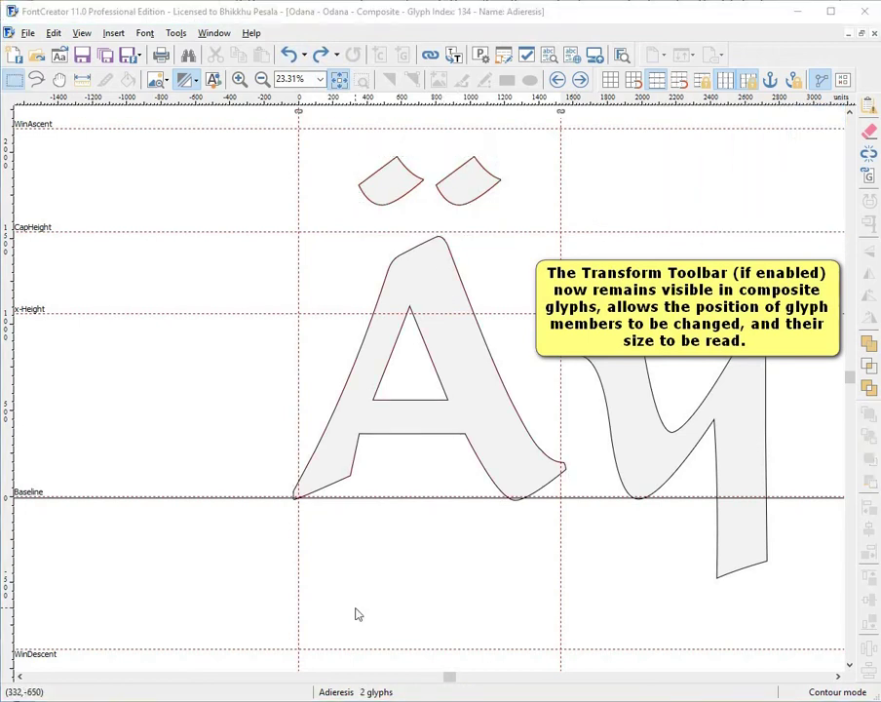
In the F5 text preview toggle ordn and tick frac, then close Preview and Transform panels
{"action": "left_click", "coordinate": [303, 585]}
{"action": "key", "text": "F5"}
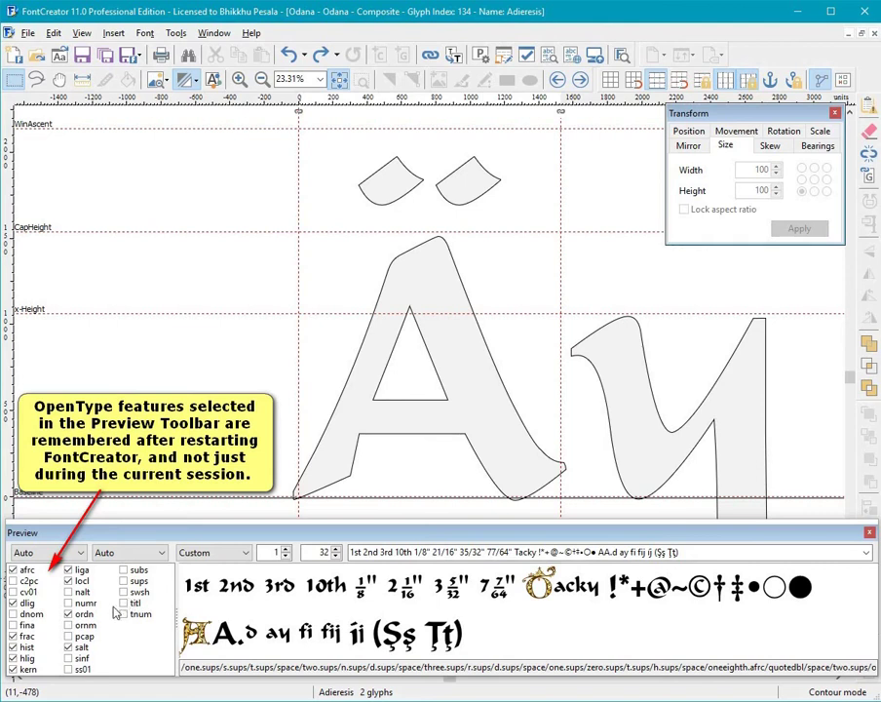
{"action": "left_click", "coordinate": [68, 614]}
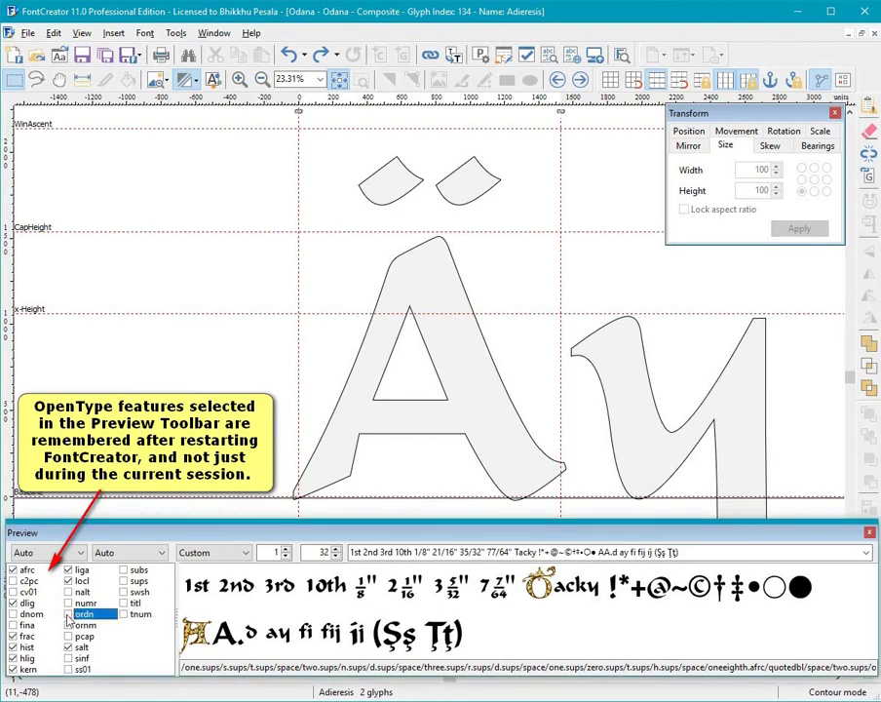
{"action": "left_click", "coordinate": [67, 616]}
{"action": "left_click", "coordinate": [68, 616]}
{"action": "left_click", "coordinate": [13, 637]}
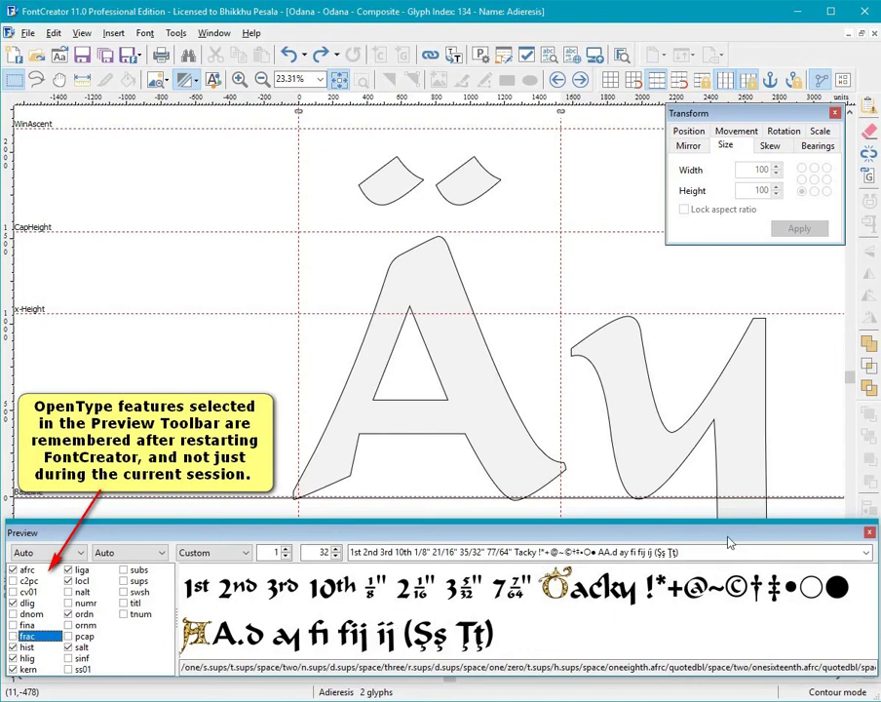
{"action": "left_click", "coordinate": [870, 535]}
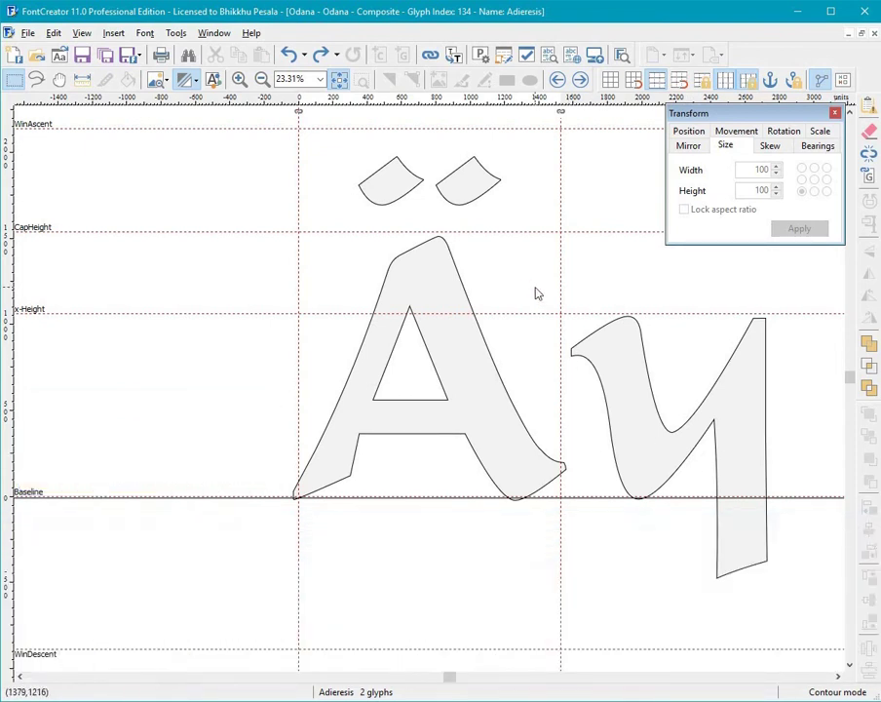
{"action": "key", "text": "ctrl+t"}
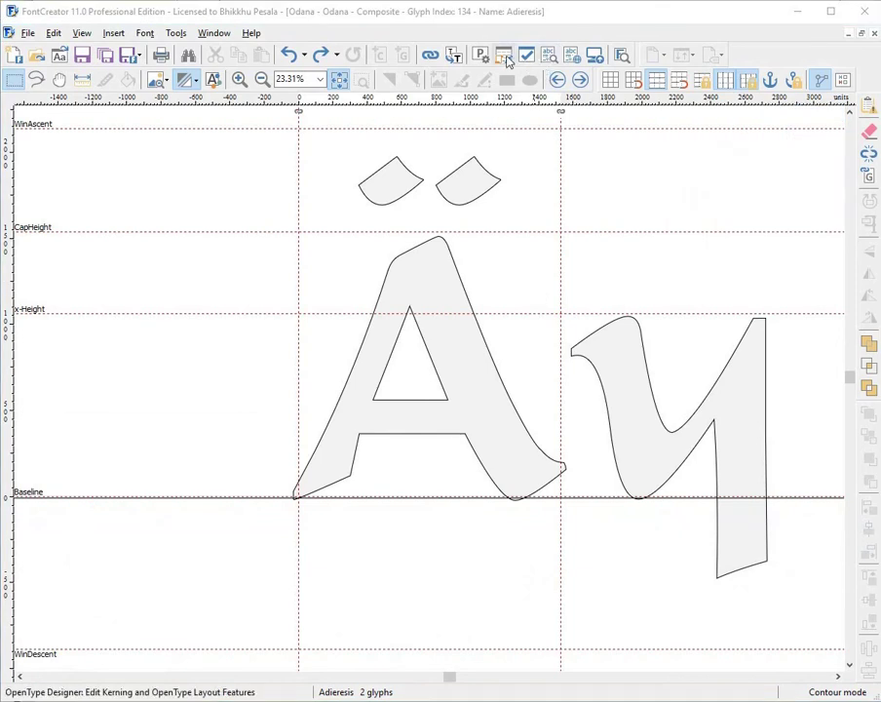
Open Odana's OpenType Designer, expand Scripts, and cancel the Add Script dialog
{"action": "left_click", "coordinate": [507, 61]}
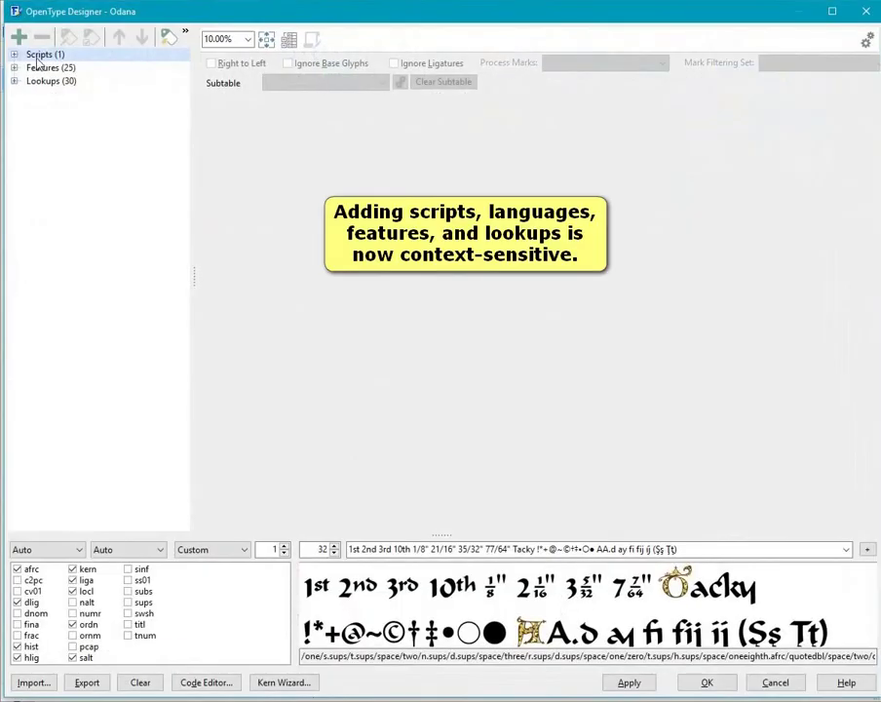
{"action": "left_click", "coordinate": [14, 54]}
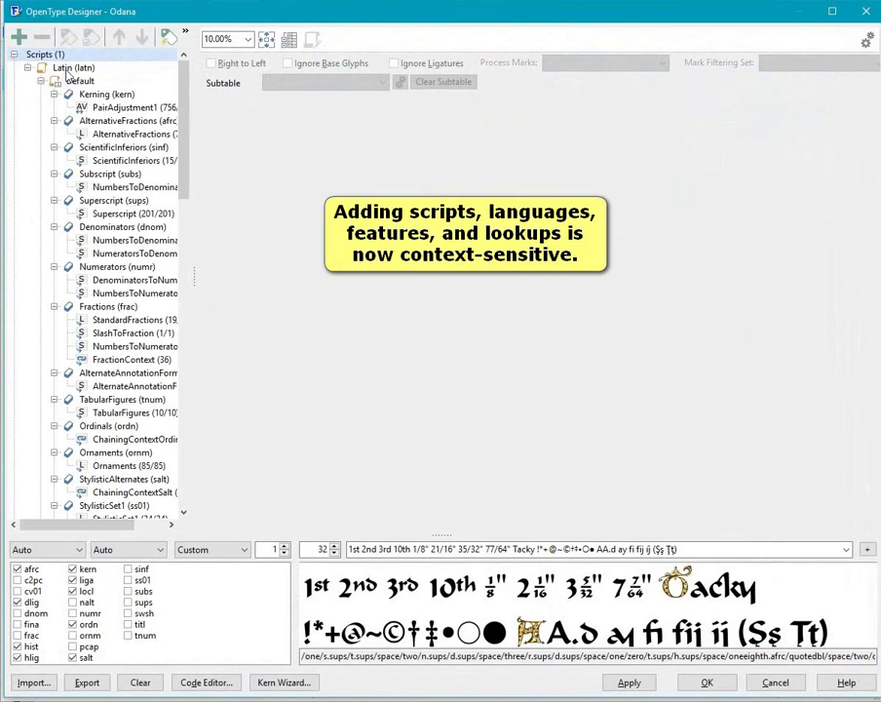
{"action": "left_click", "coordinate": [20, 39]}
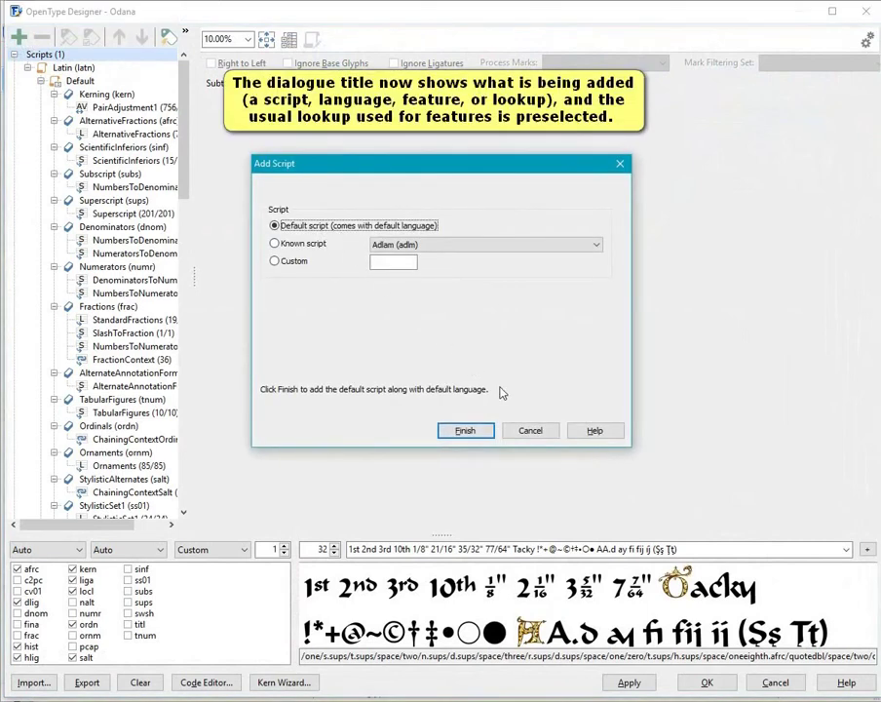
{"action": "left_click", "coordinate": [519, 427]}
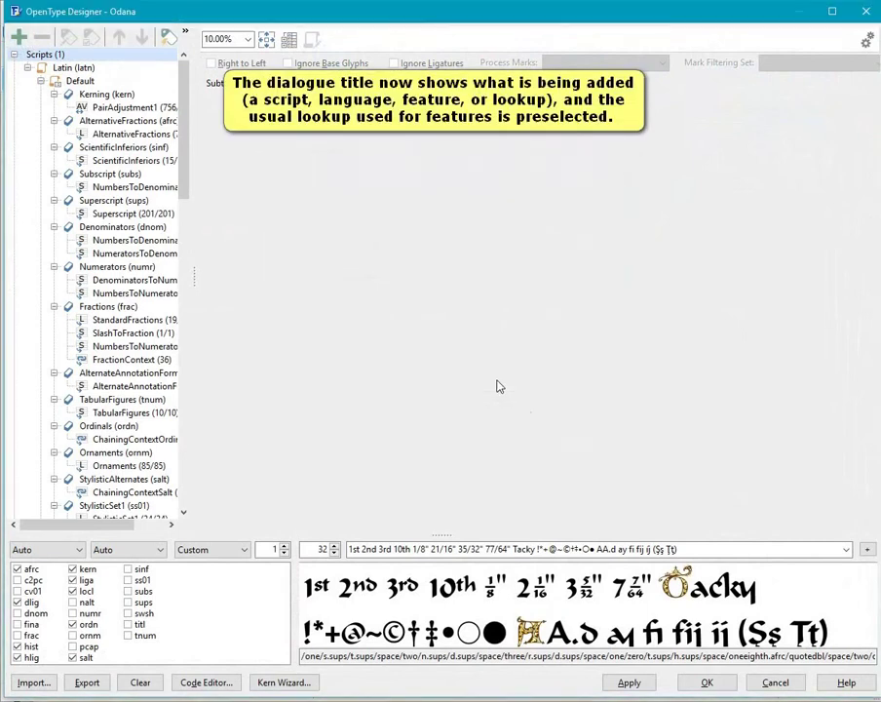
Add a language under the Latin script, then select Default and cancel adding a feature
{"action": "left_click", "coordinate": [69, 68]}
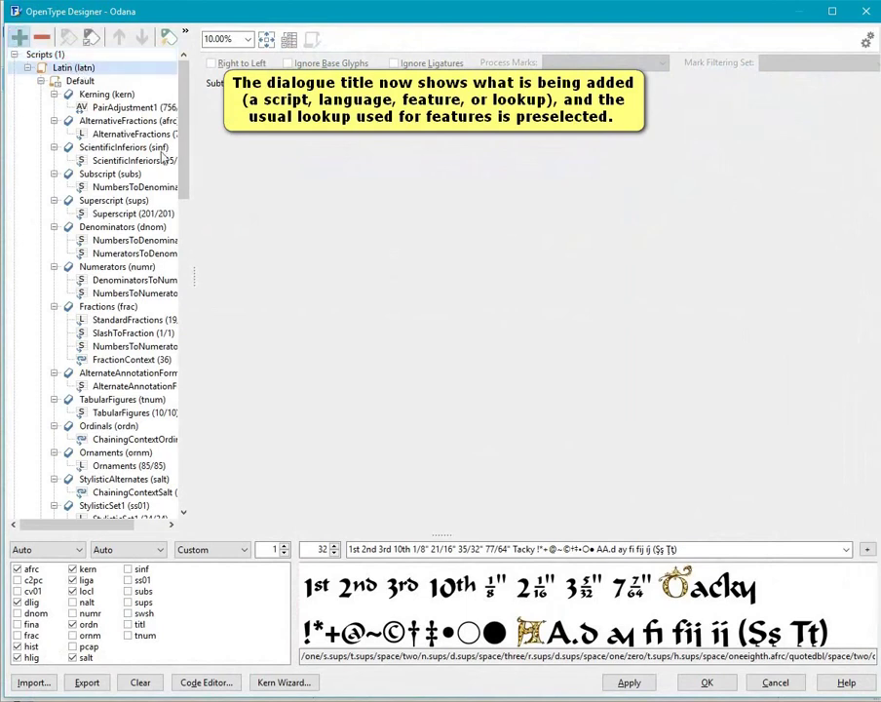
{"action": "left_click", "coordinate": [17, 39]}
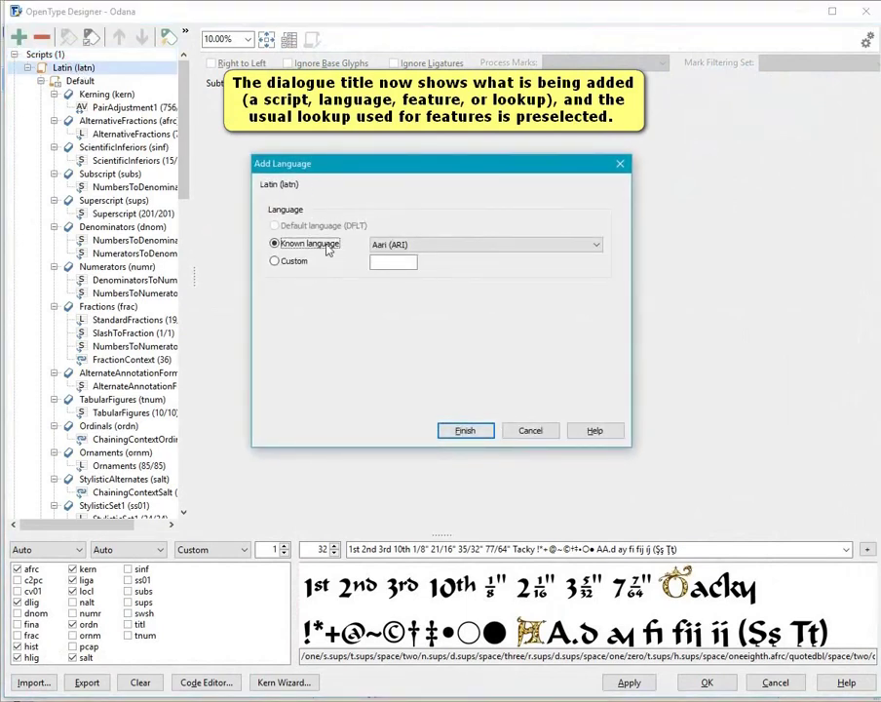
{"action": "left_click", "coordinate": [466, 431]}
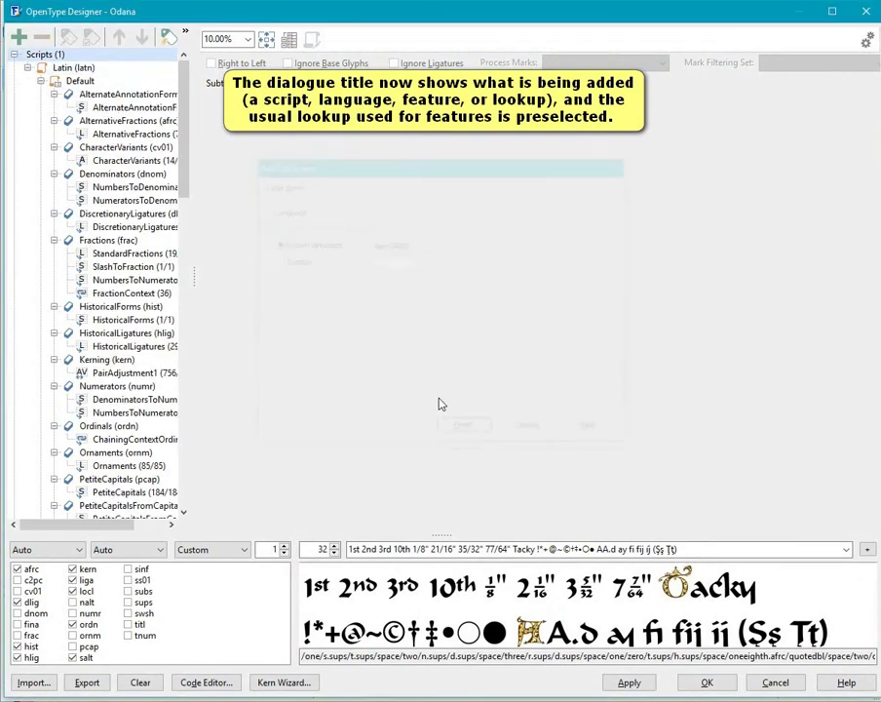
{"action": "left_click", "coordinate": [82, 83]}
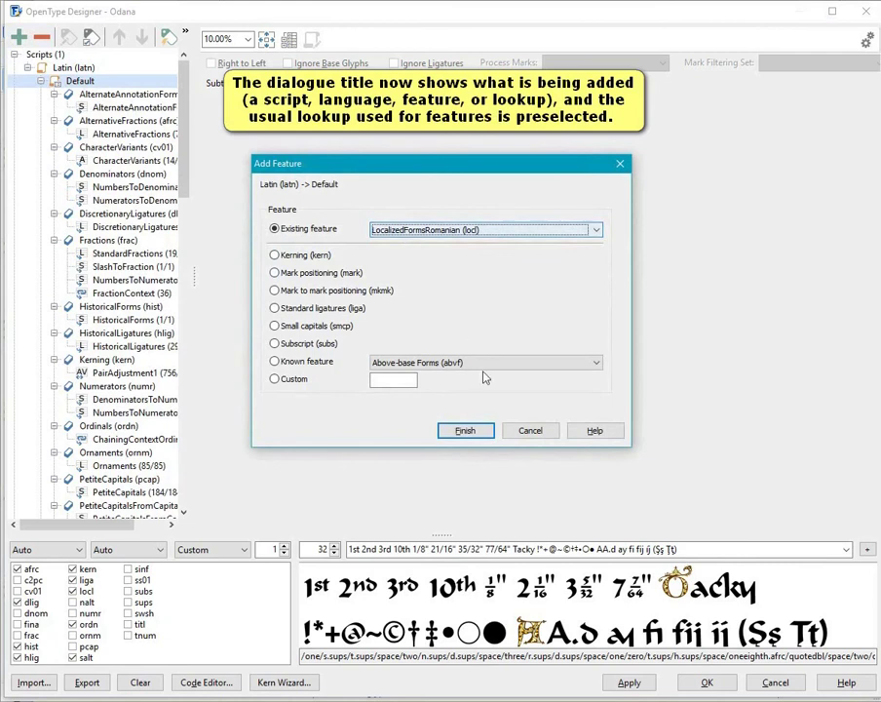
{"action": "left_click", "coordinate": [531, 432]}
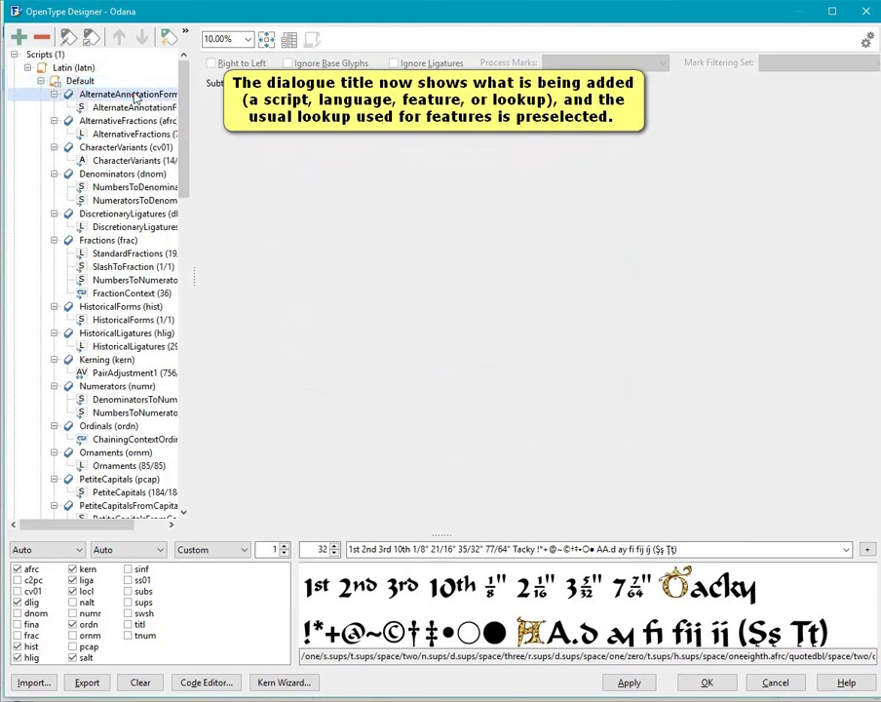
Add a single substitution lookup to AlternateAnnotationForms, cancelling one for AlternativeFractions
{"action": "left_click", "coordinate": [21, 39]}
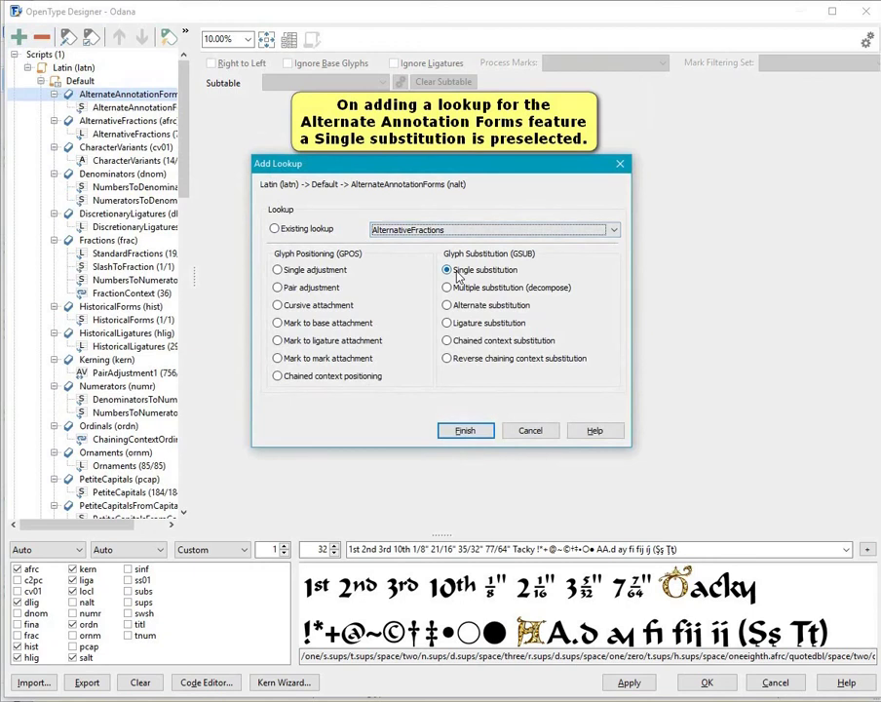
{"action": "left_click", "coordinate": [467, 431]}
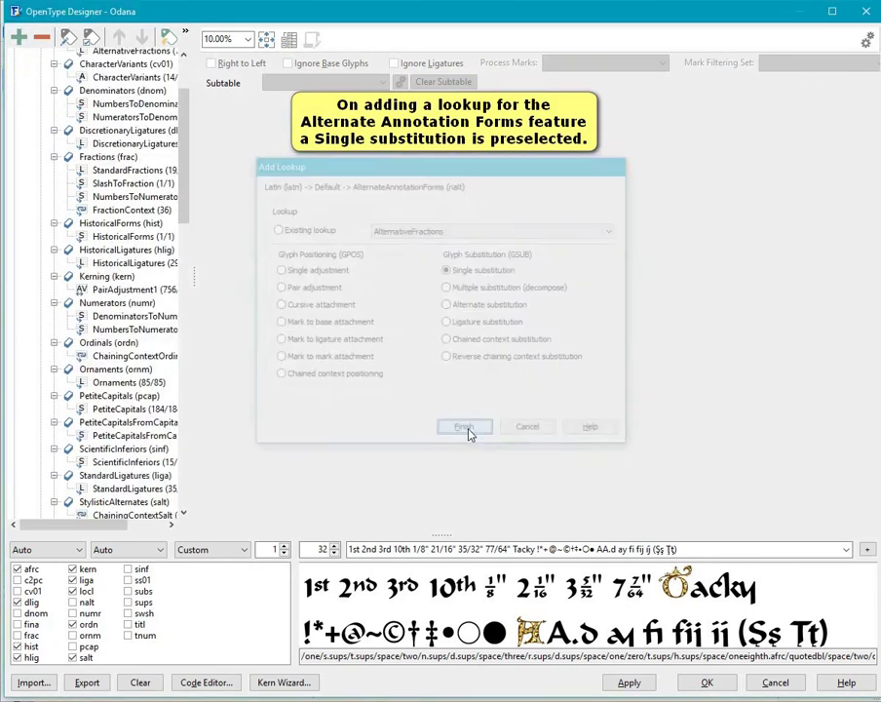
{"action": "left_click", "coordinate": [19, 37]}
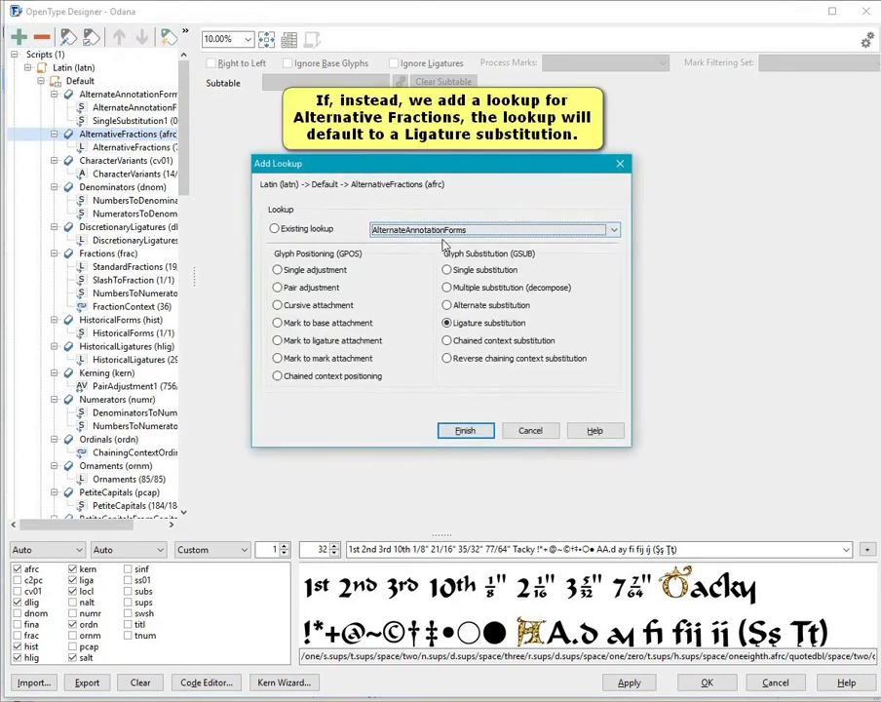
{"action": "left_click", "coordinate": [529, 431]}
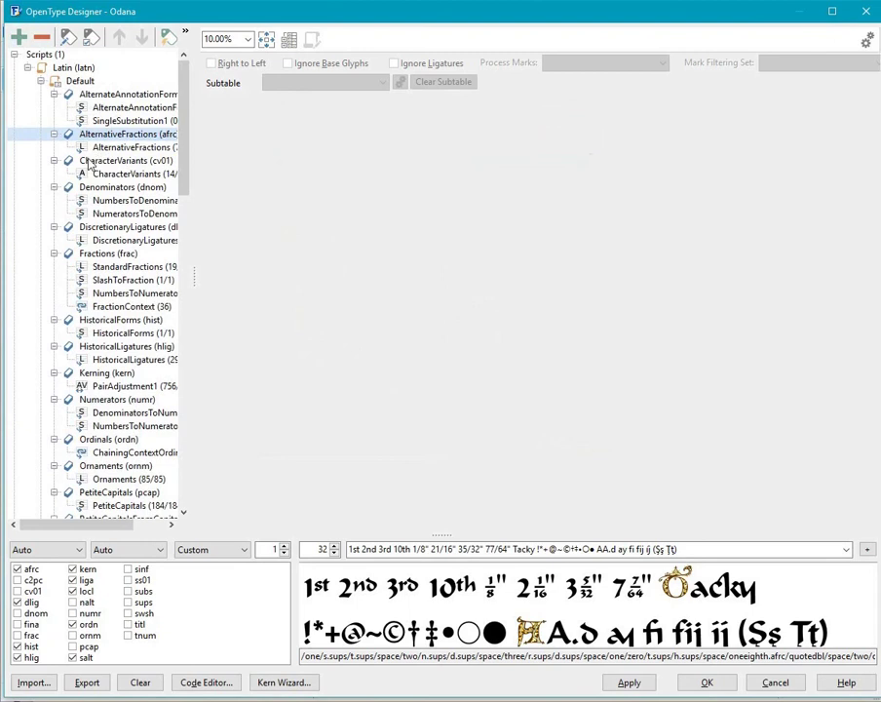
Add a pair adjustment lookup to Kerning, cancel the Ordinals lookup, and accept with OK
{"action": "left_click", "coordinate": [102, 372]}
{"action": "left_click", "coordinate": [23, 41]}
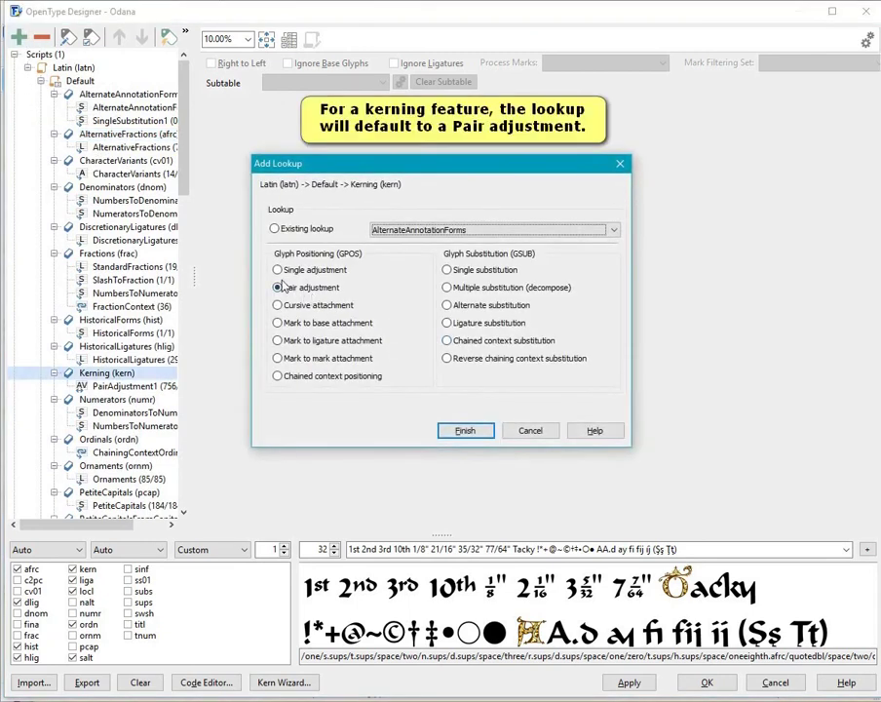
{"action": "left_click", "coordinate": [464, 430]}
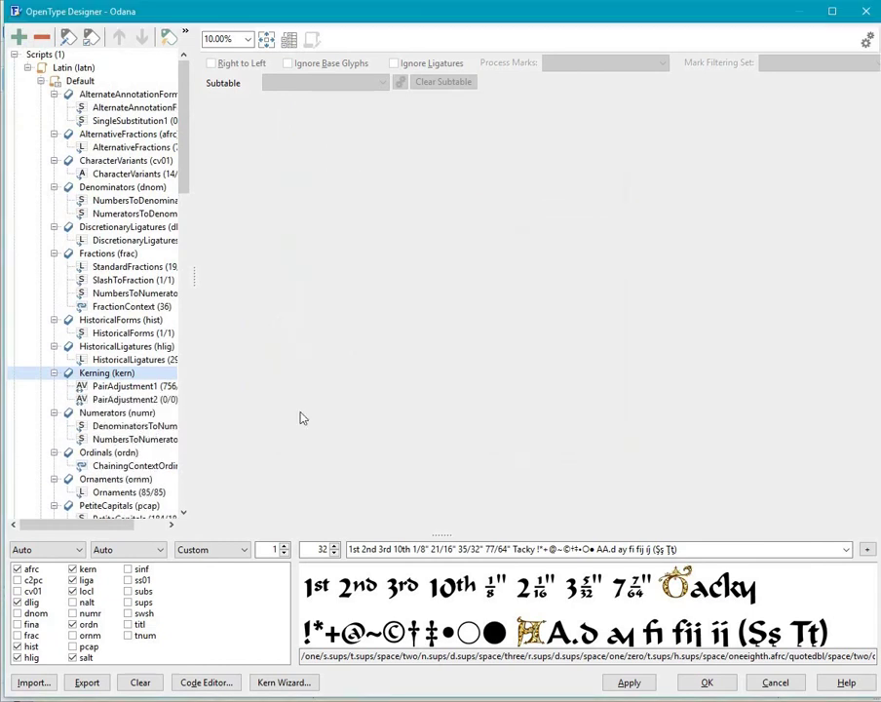
{"action": "left_click", "coordinate": [124, 453]}
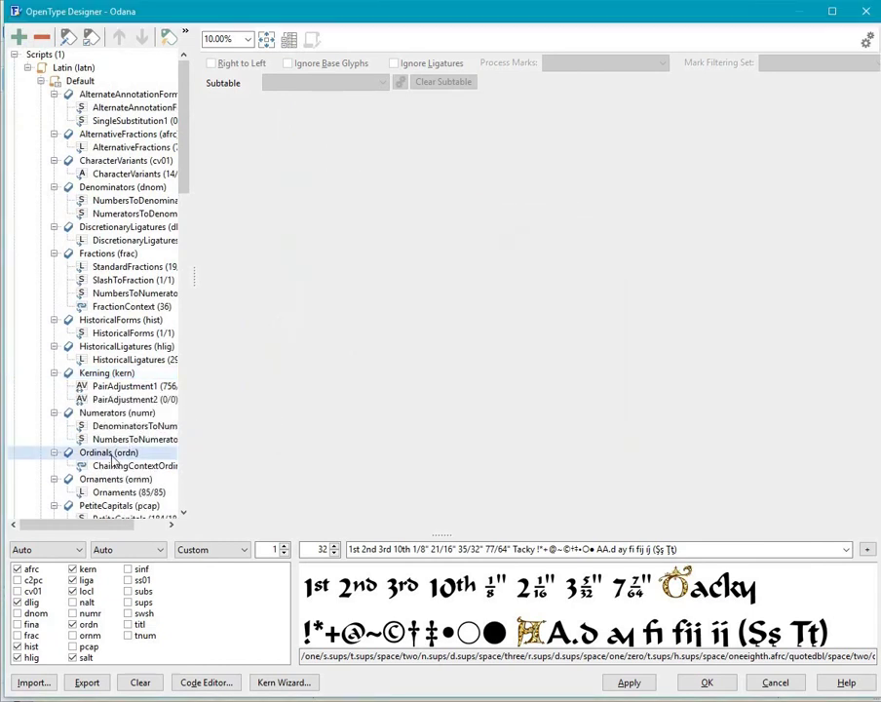
{"action": "left_click", "coordinate": [20, 39]}
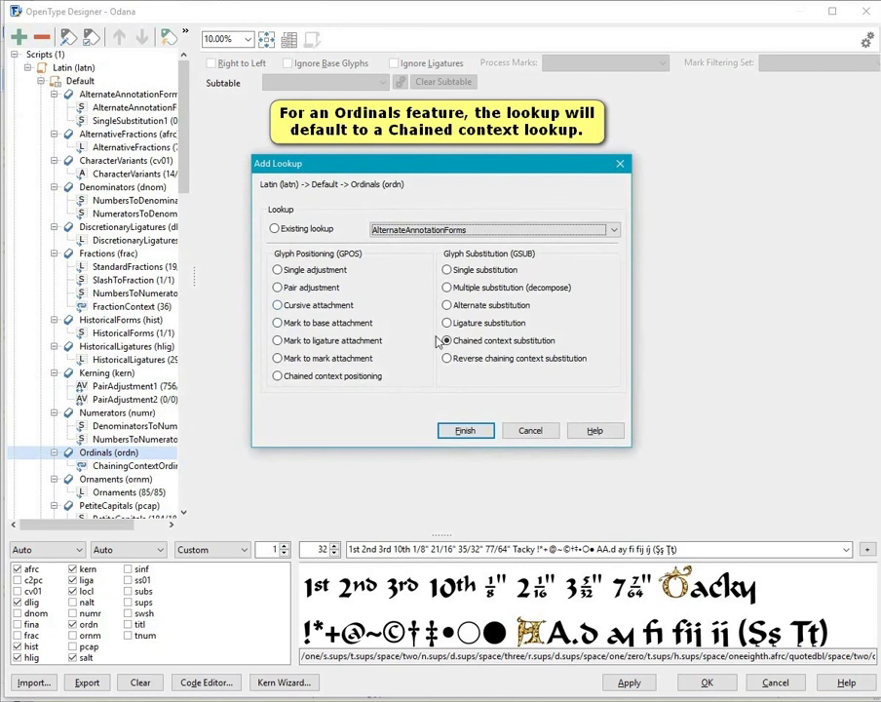
{"action": "left_click", "coordinate": [532, 431]}
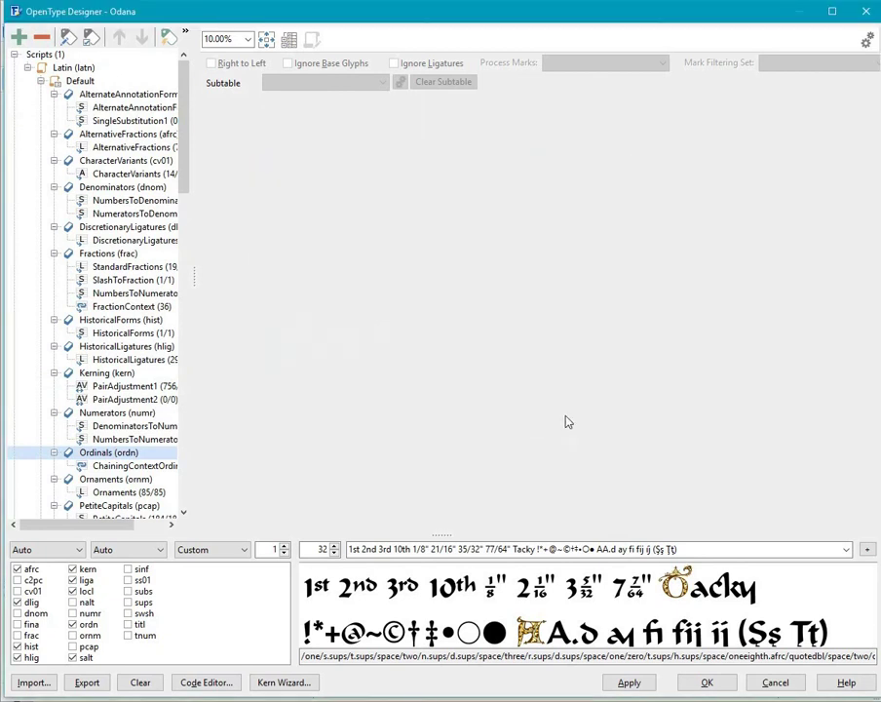
{"action": "left_click", "coordinate": [707, 681]}
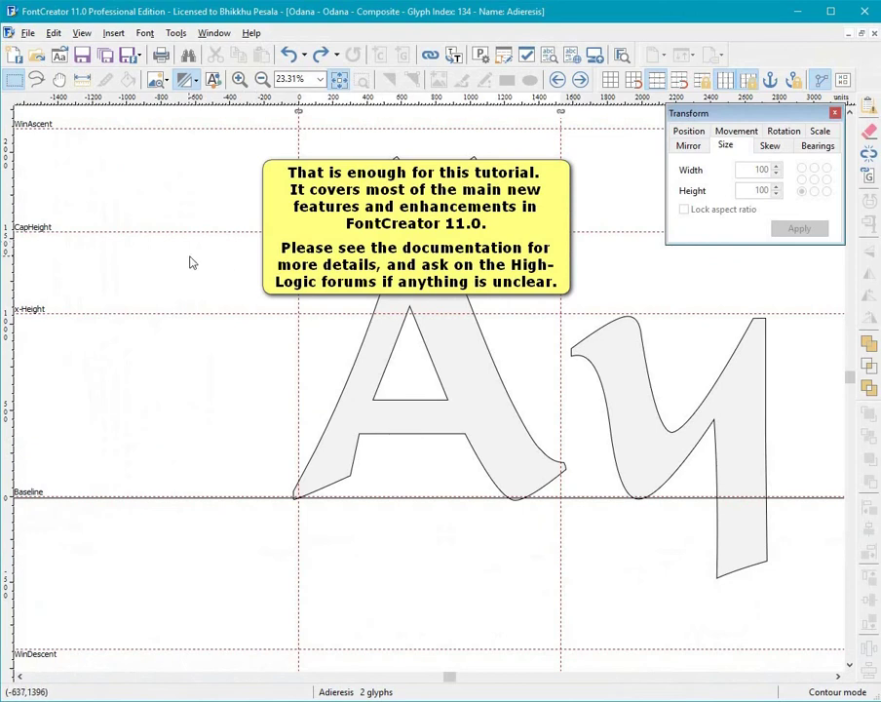